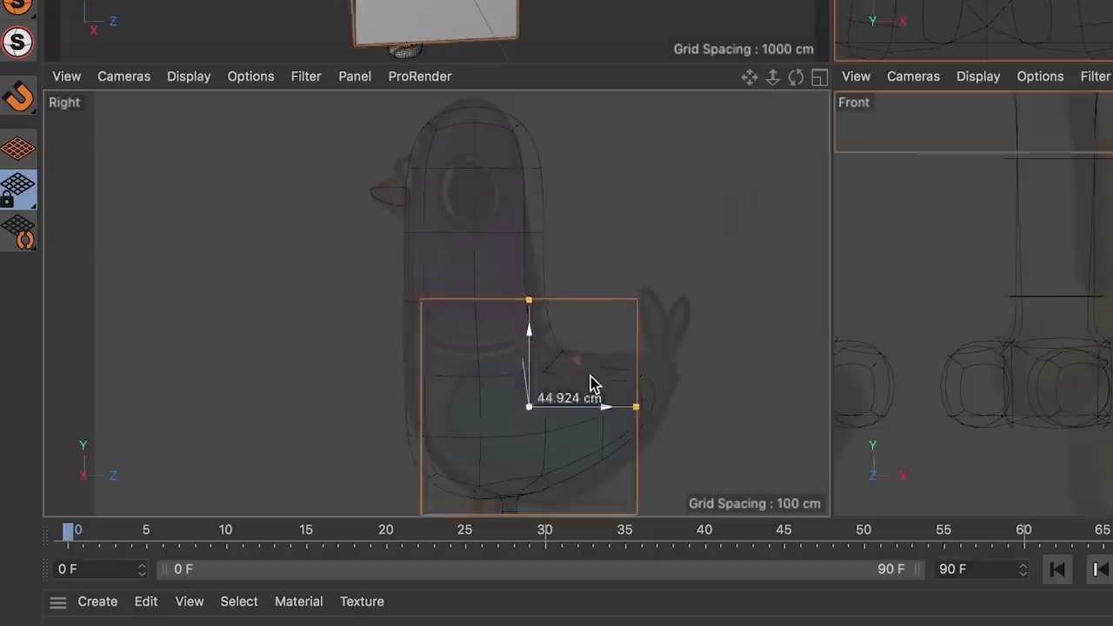
pyautogui.press('t')
pyautogui.moveTo(589, 380); pyautogui.dragTo(540, 438)
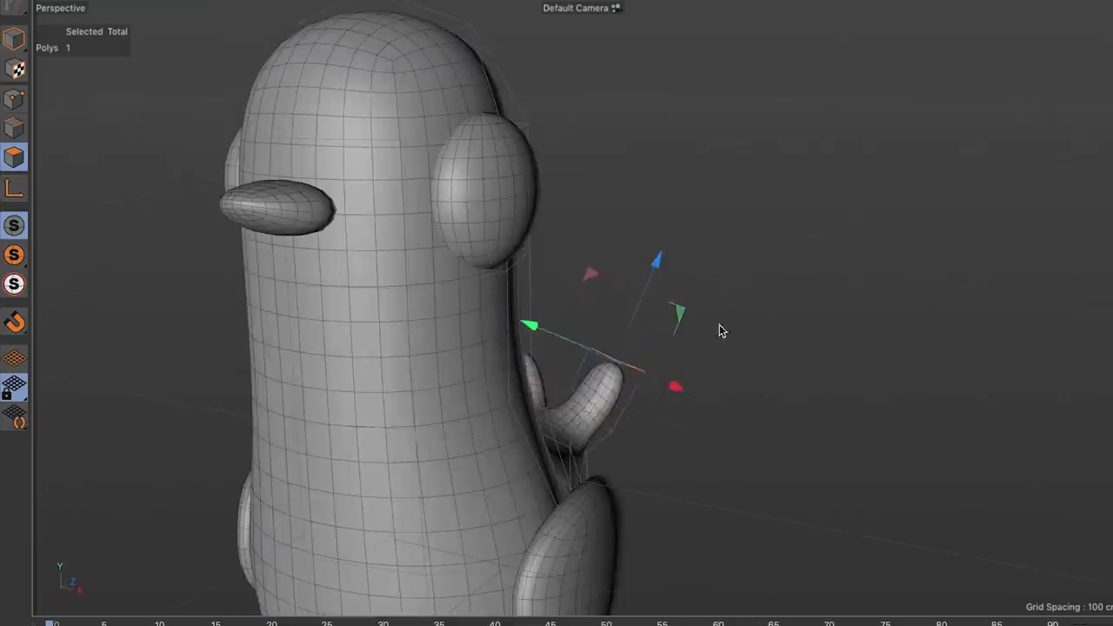
pyautogui.press('t')
pyautogui.moveTo(721, 327); pyautogui.dragTo(795, 343)
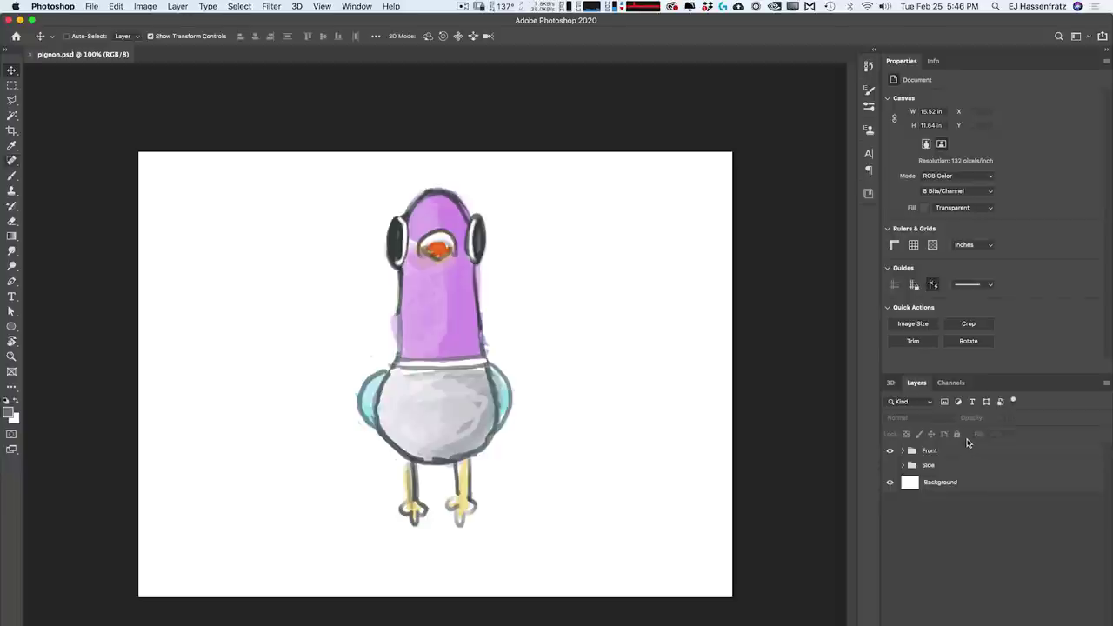
# Step: Hide the Front group, show the Side group and move the side-view pigeon to the right half of the canvas
pyautogui.click(891, 451)
pyautogui.click(890, 467)
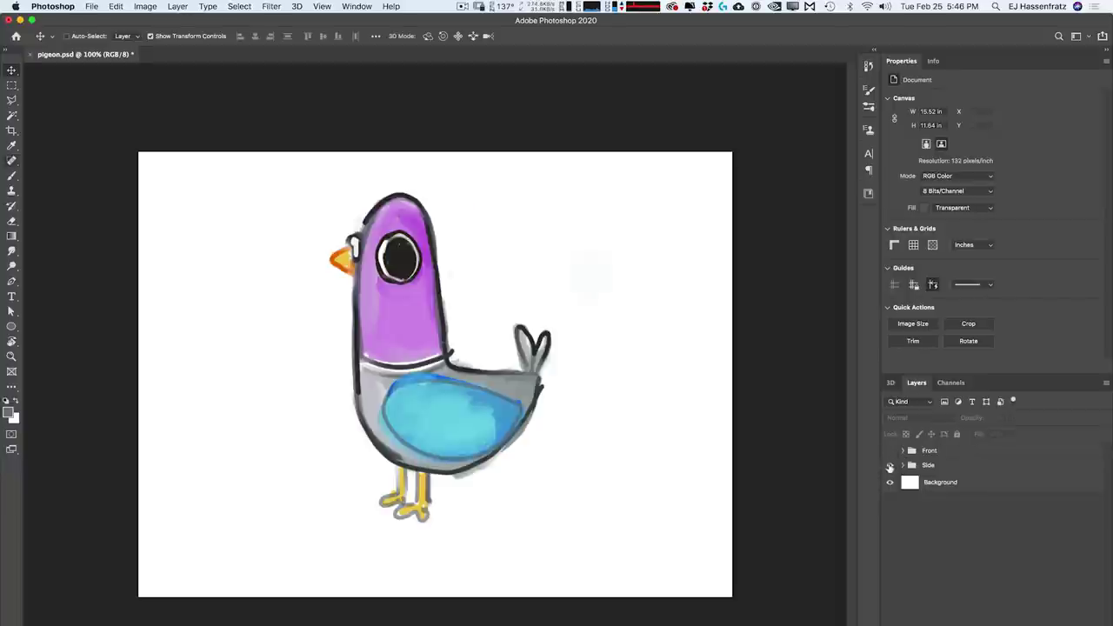
pyautogui.click(929, 466)
pyautogui.moveTo(428, 406); pyautogui.dragTo(600, 415)
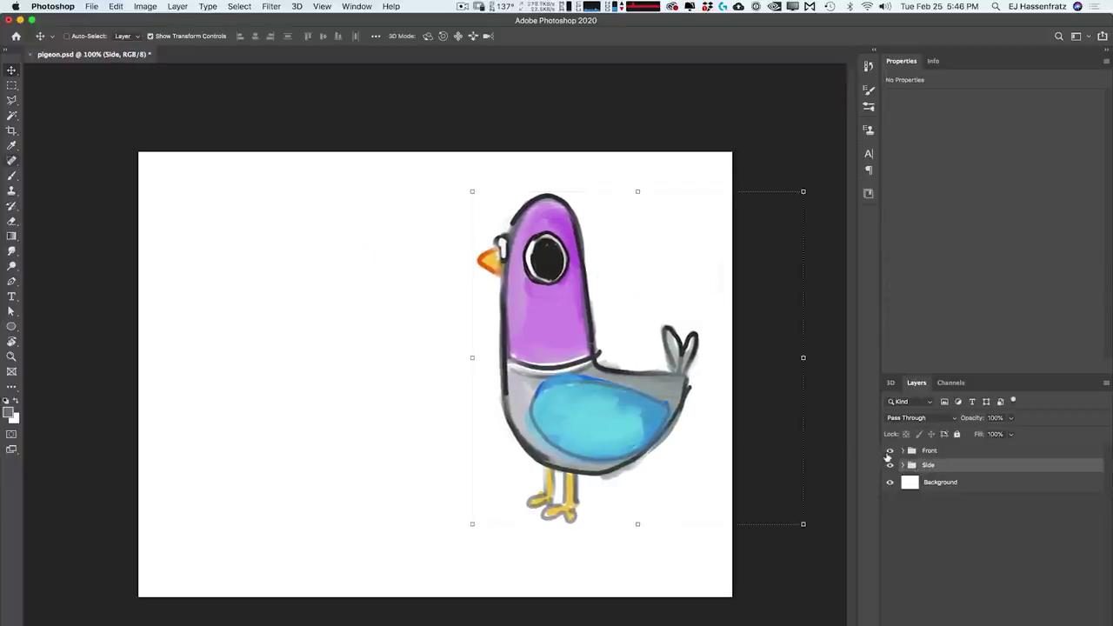
# Step: Show the Front group again and move the front-view pigeon to the left half of the canvas, beside the side view
pyautogui.click(890, 450)
pyautogui.click(958, 449)
pyautogui.moveTo(434, 400); pyautogui.dragTo(302, 403)
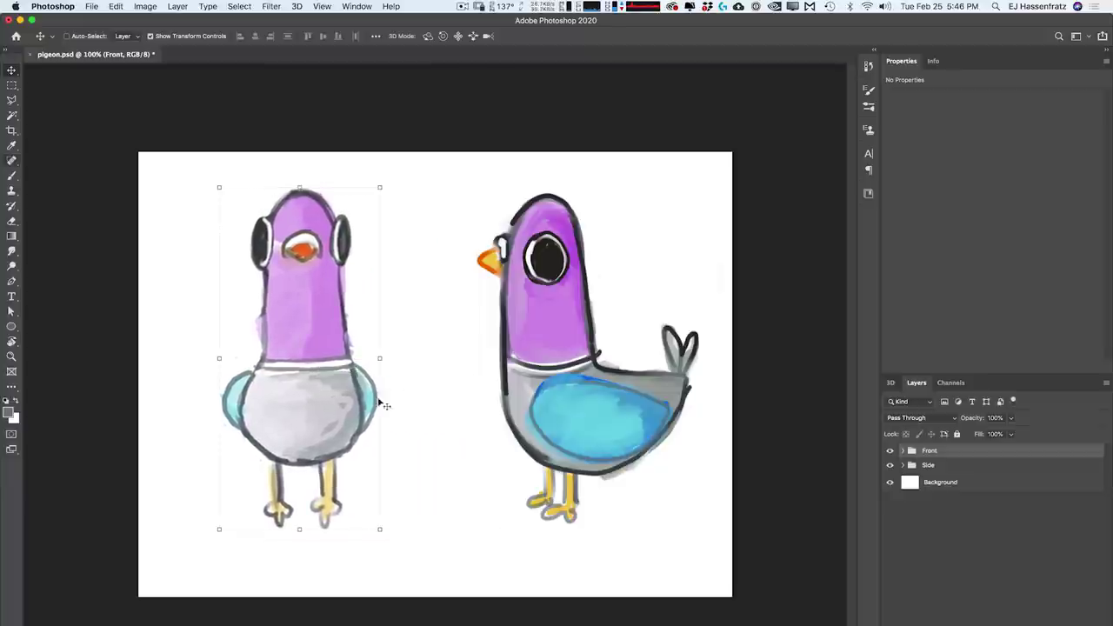
pyautogui.click(980, 517)
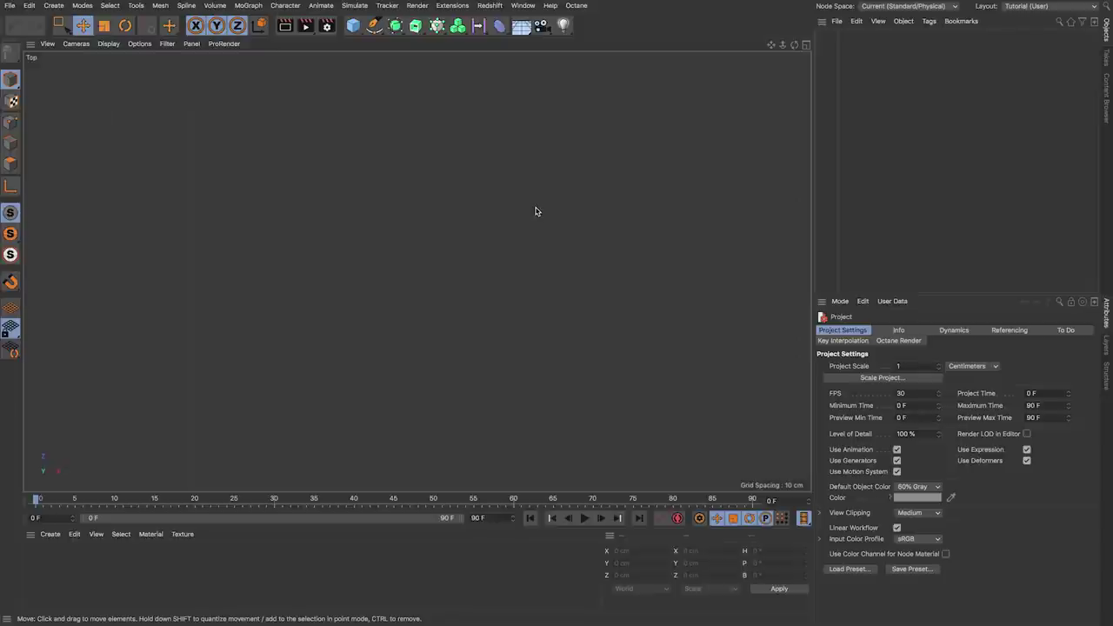
# Step: Switch to Cinema 4D's four-view layout and load pigeon_side.png as the Right viewport's background image
pyautogui.click(806, 46)
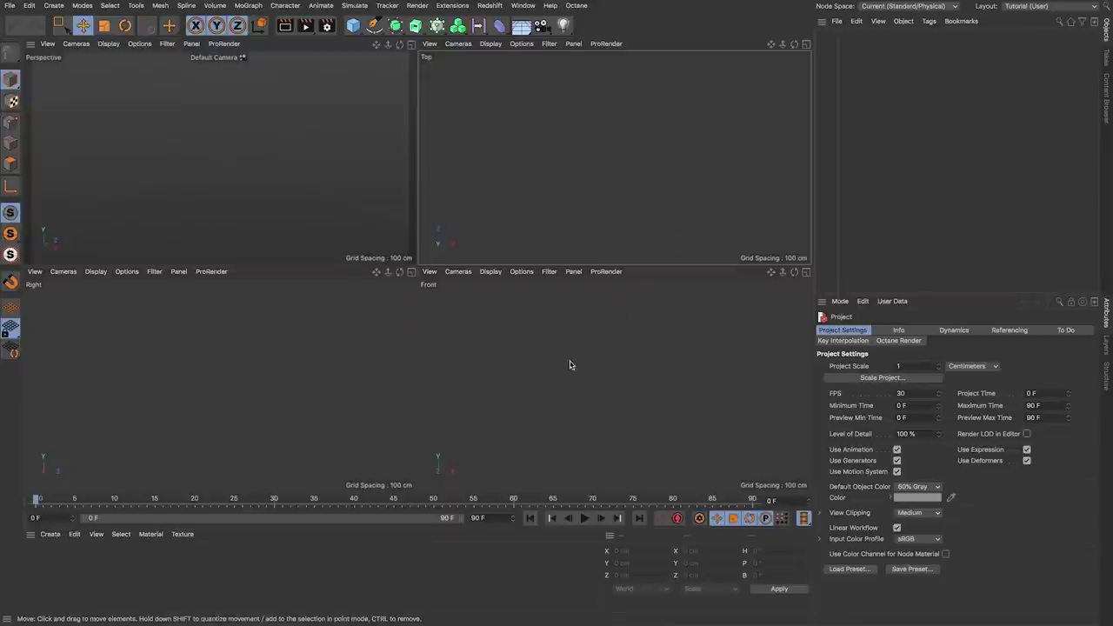
pyautogui.click(300, 280)
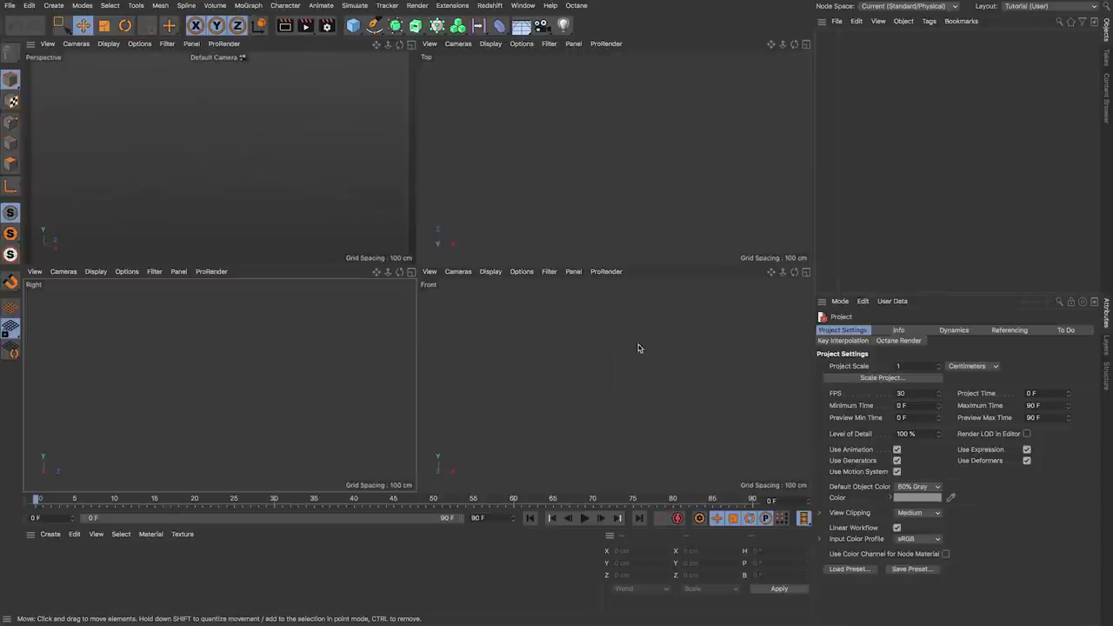
pyautogui.click(209, 271)
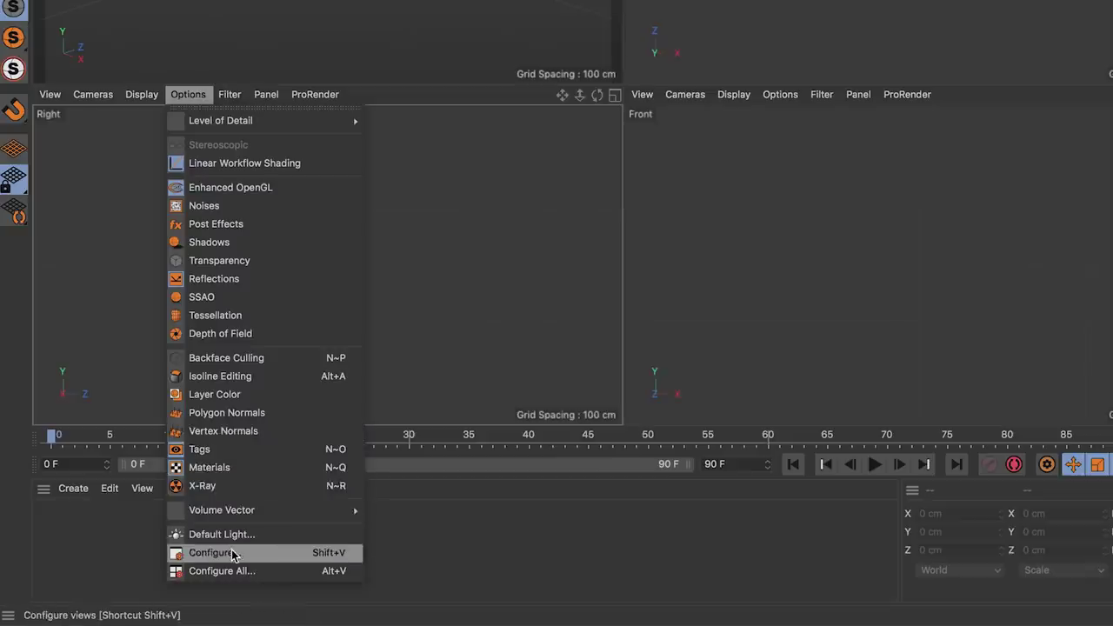
pyautogui.click(234, 553)
pyautogui.click(1015, 332)
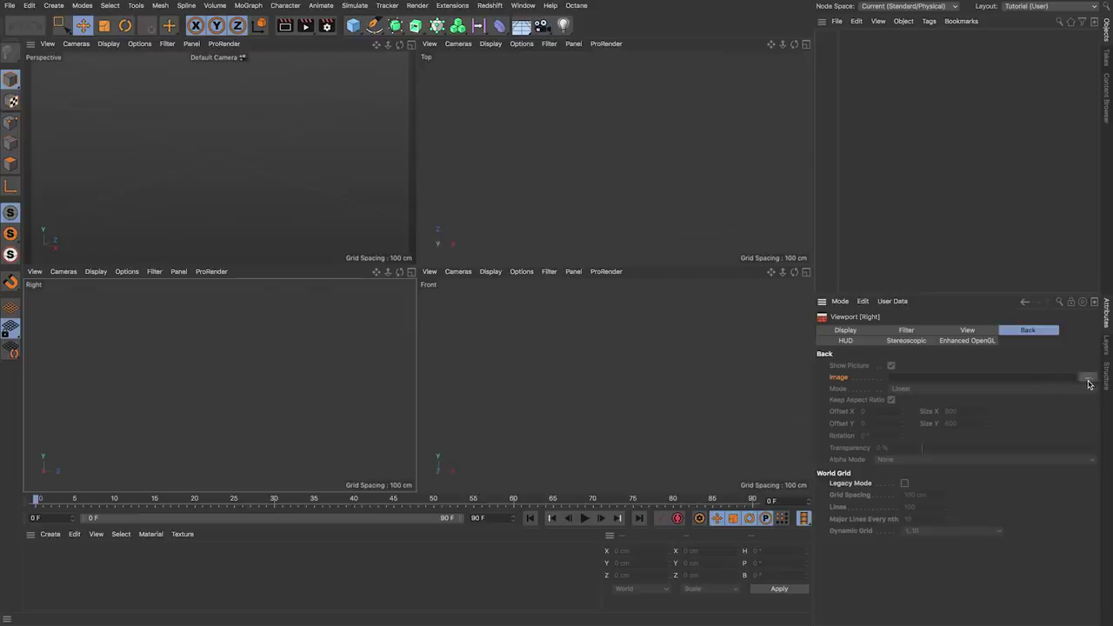
pyautogui.click(1088, 379)
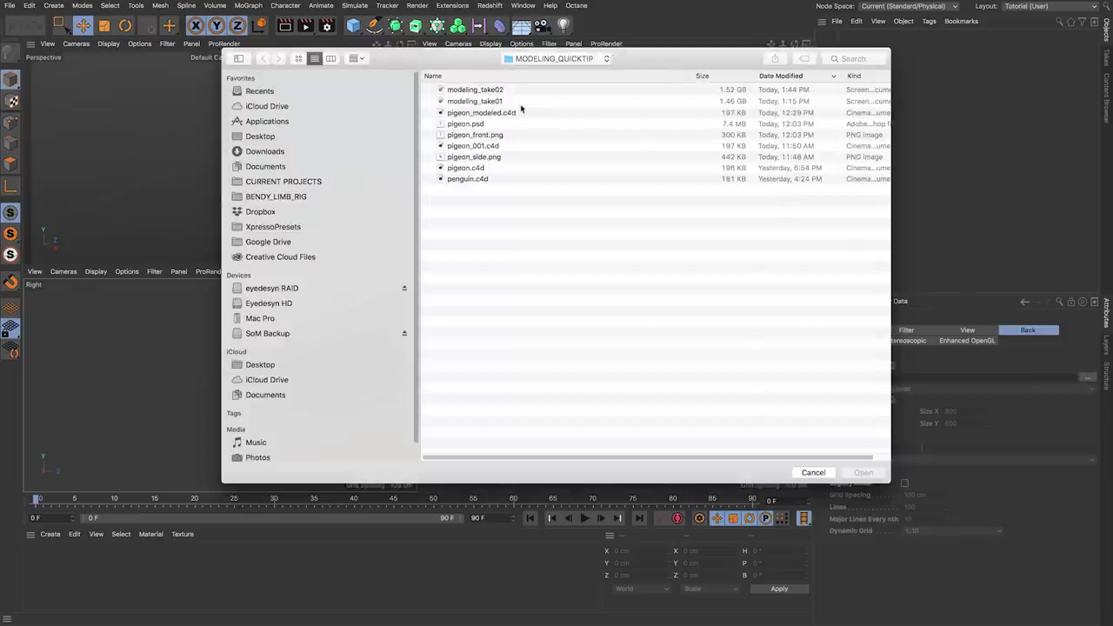
pyautogui.doubleClick(484, 159)
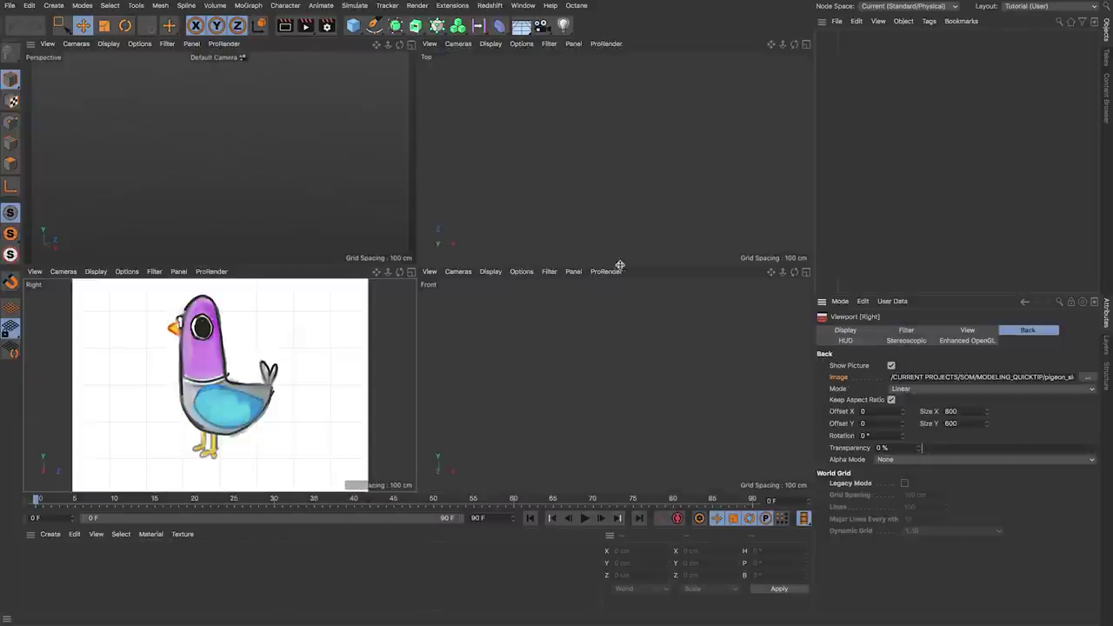
# Step: Load pigeon_front.png as the background image of the Front viewport
pyautogui.click(651, 277)
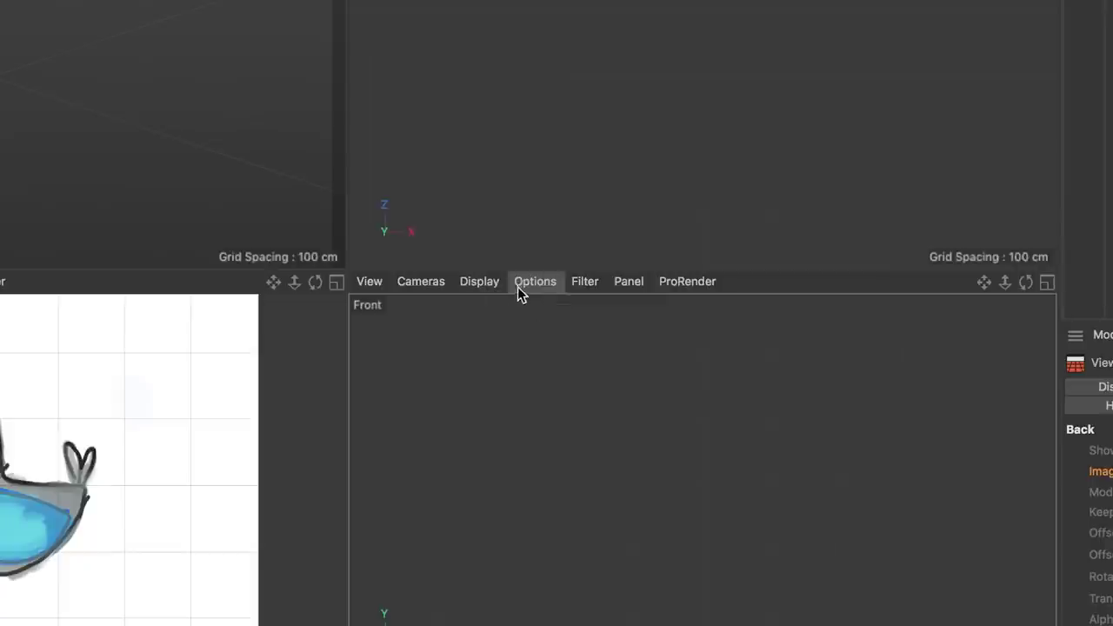
pyautogui.click(533, 282)
pyautogui.click(526, 572)
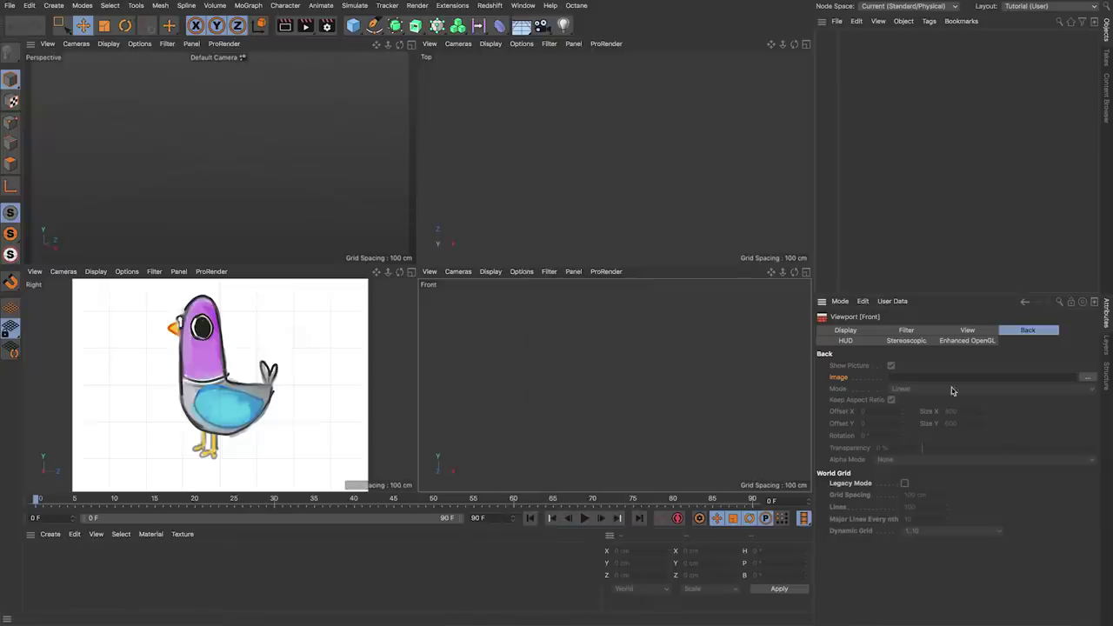
pyautogui.click(1088, 377)
pyautogui.doubleClick(476, 135)
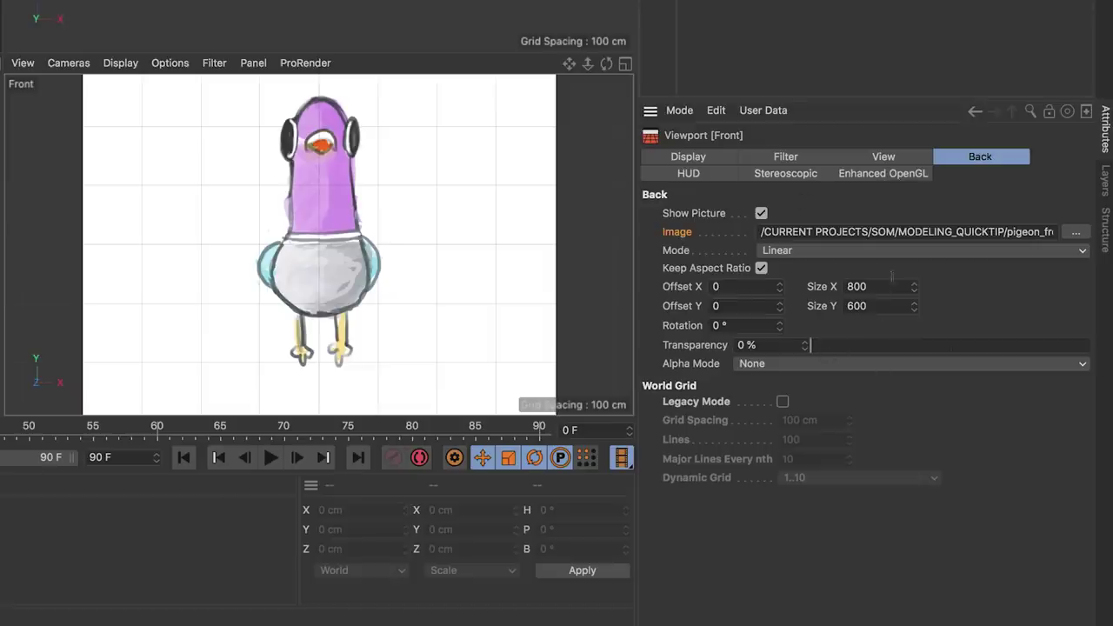
# Step: Set the Front background image's Size X to 813 and the transparency of both the Front and Right background images to 97%
pyautogui.click(985, 414)
pyautogui.moveTo(915, 294); pyautogui.dragTo(761, 299)
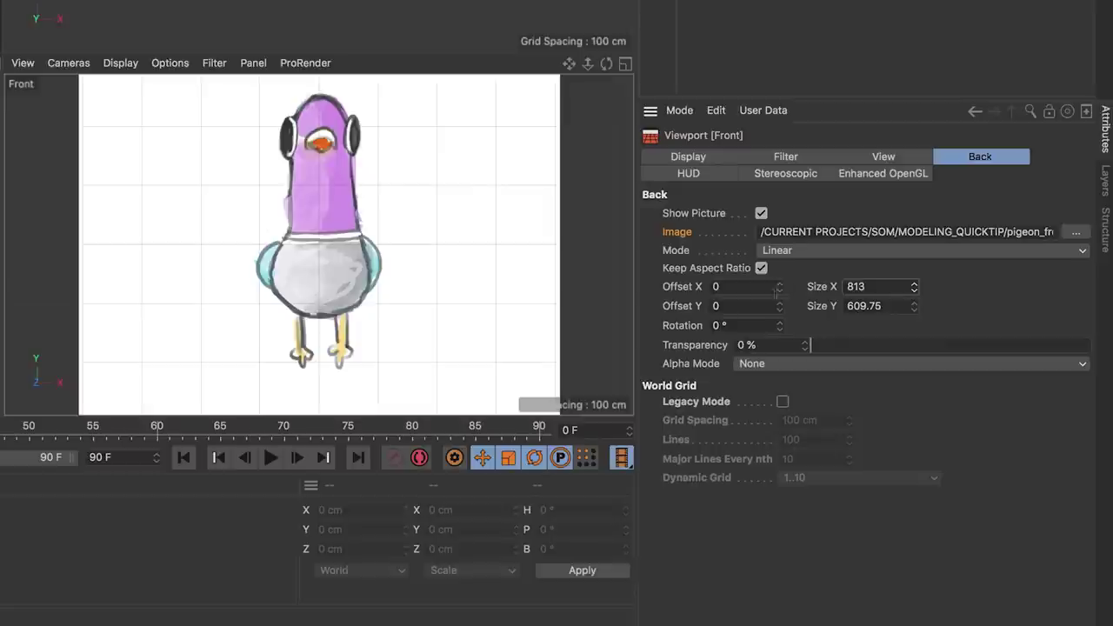
pyautogui.moveTo(827, 352); pyautogui.dragTo(1090, 351)
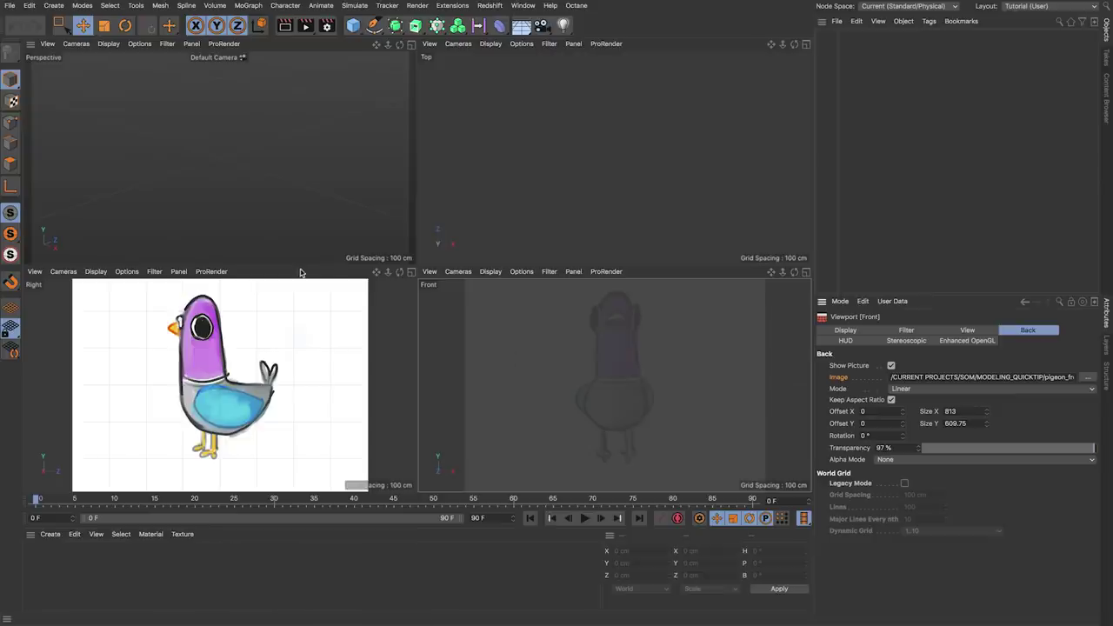
pyautogui.click(277, 275)
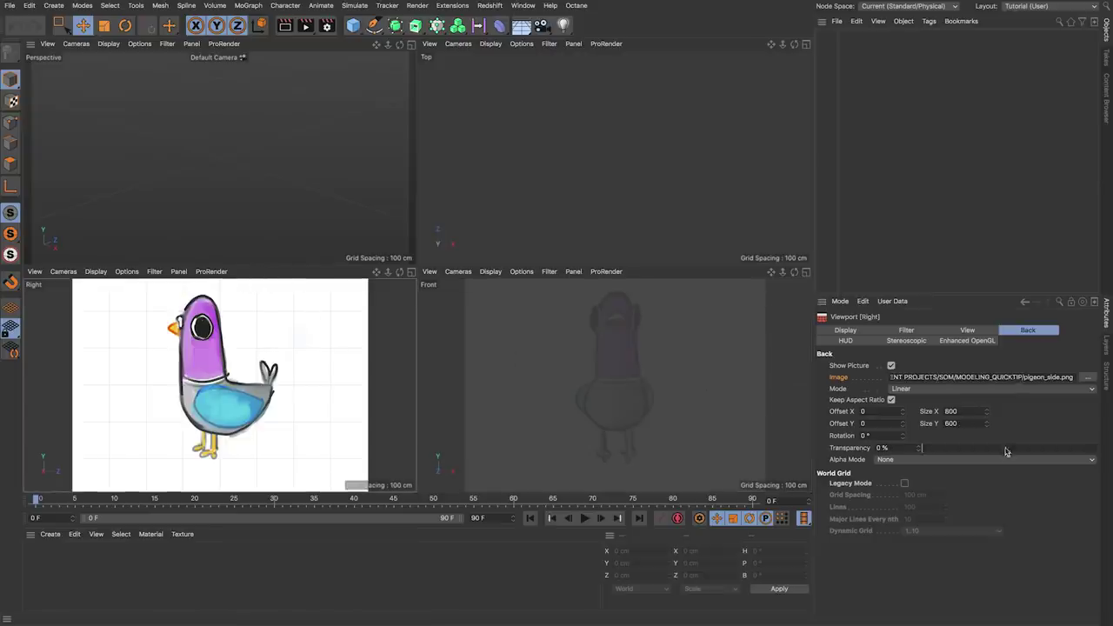
pyautogui.moveTo(932, 454); pyautogui.dragTo(1094, 453)
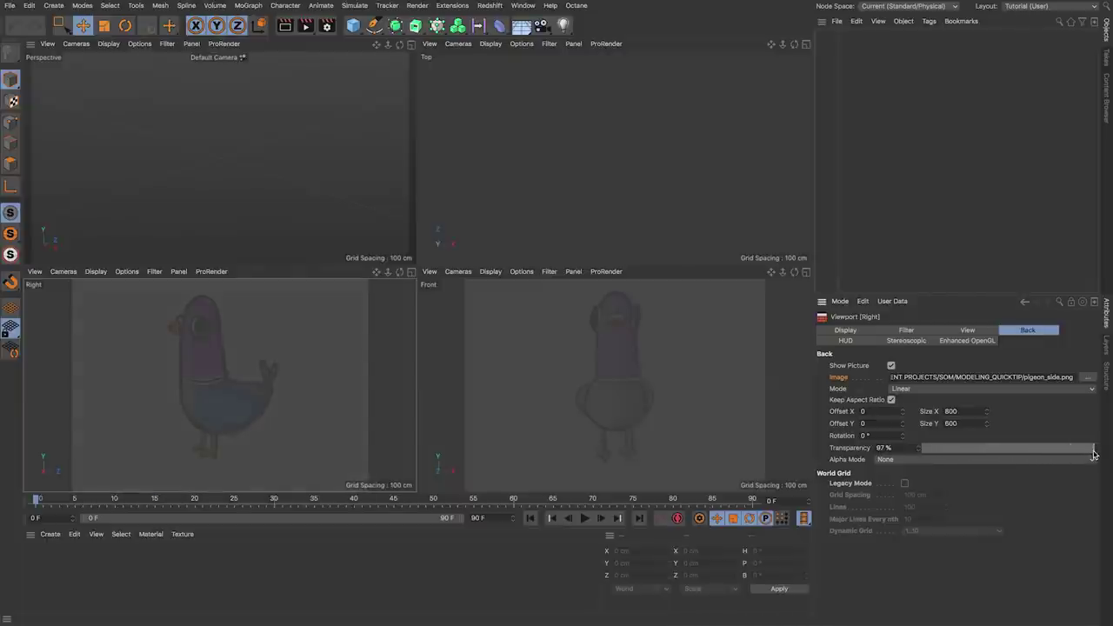
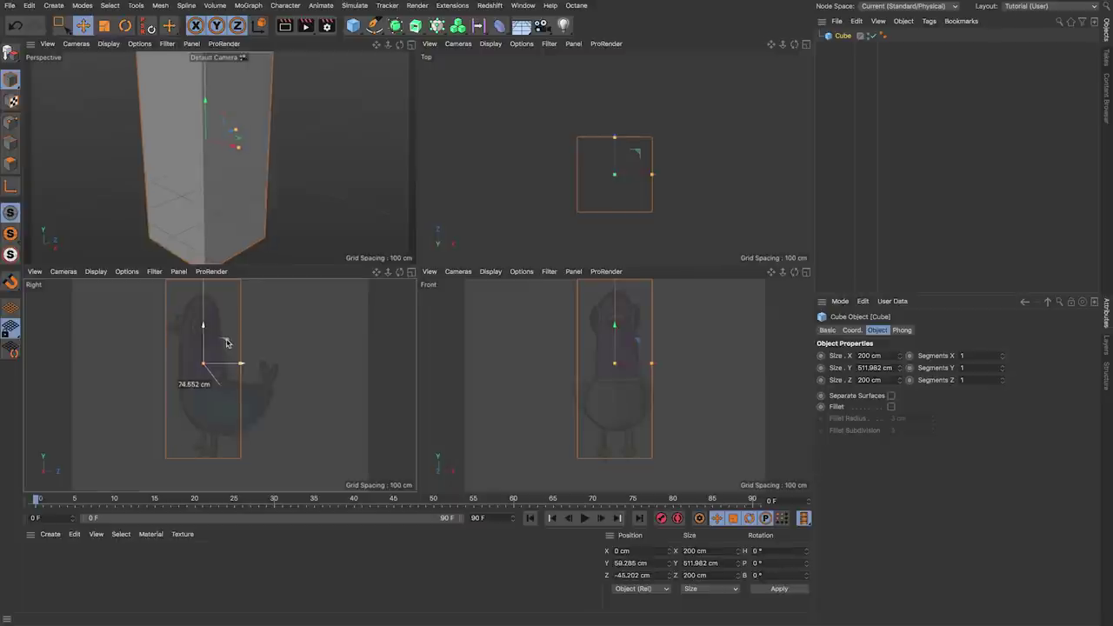
# Step: Scale and move the cube to cover the pigeon's head and body in the Right view, about 140 × 382 × 140 cm
pyautogui.press('t')
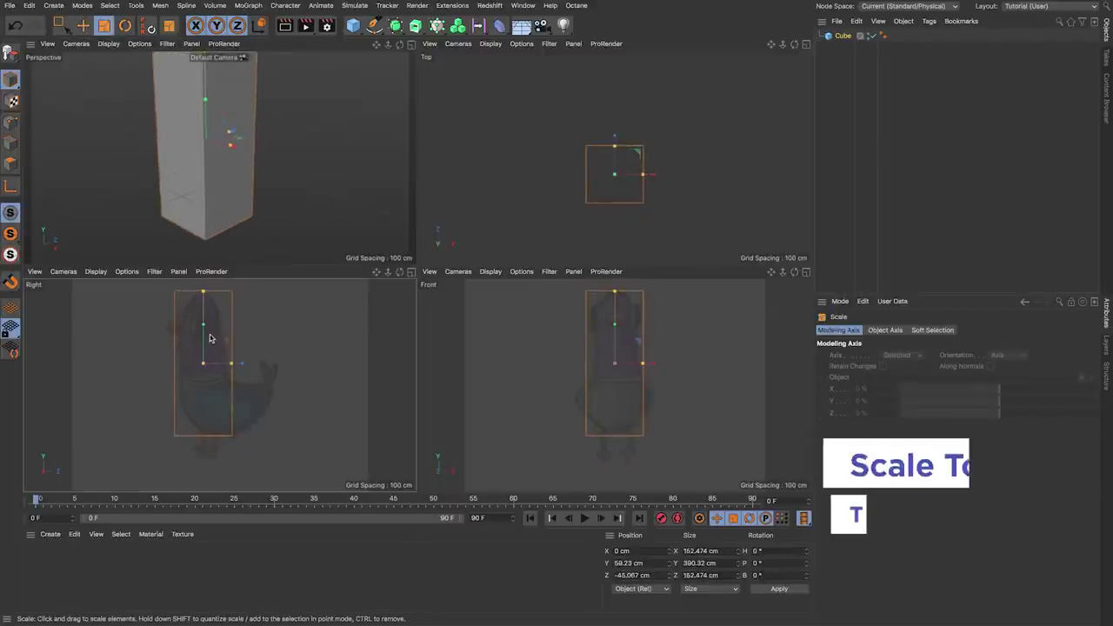
pyautogui.press('e')
pyautogui.moveTo(203, 331)
pyautogui.mouseDown()
pyautogui.moveTo(259, 340)
pyautogui.moveTo(203, 331)
pyautogui.moveTo(207, 295)
pyautogui.moveTo(204, 339)
pyautogui.mouseUp()
pyautogui.press('t')
pyautogui.press('e')
pyautogui.press('t')
pyautogui.press('e')
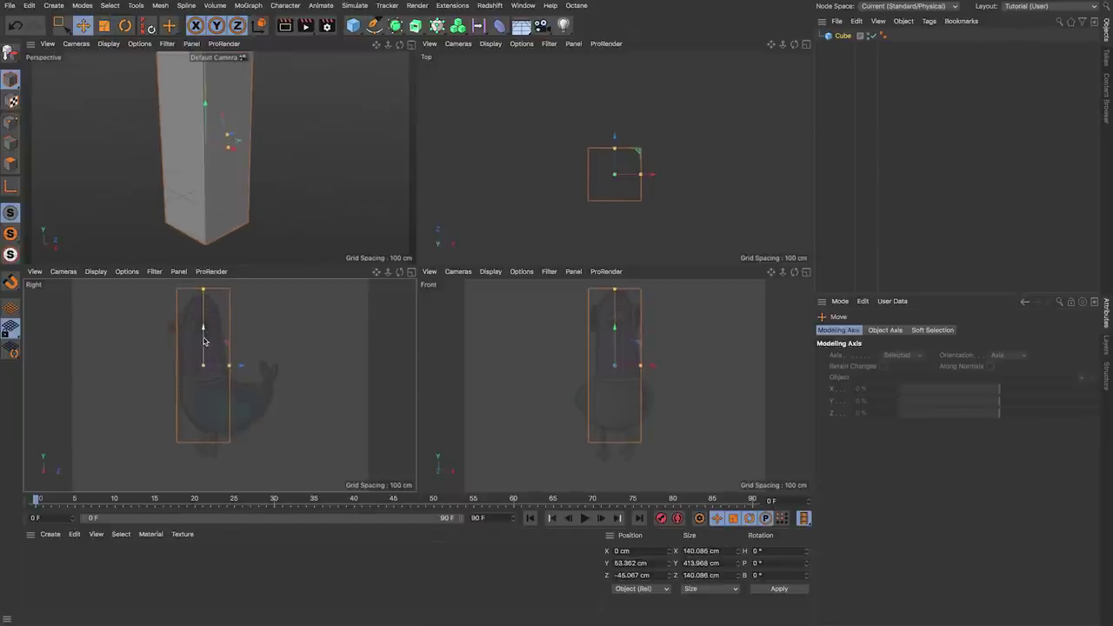
pyautogui.moveTo(204, 294); pyautogui.dragTo(205, 335)
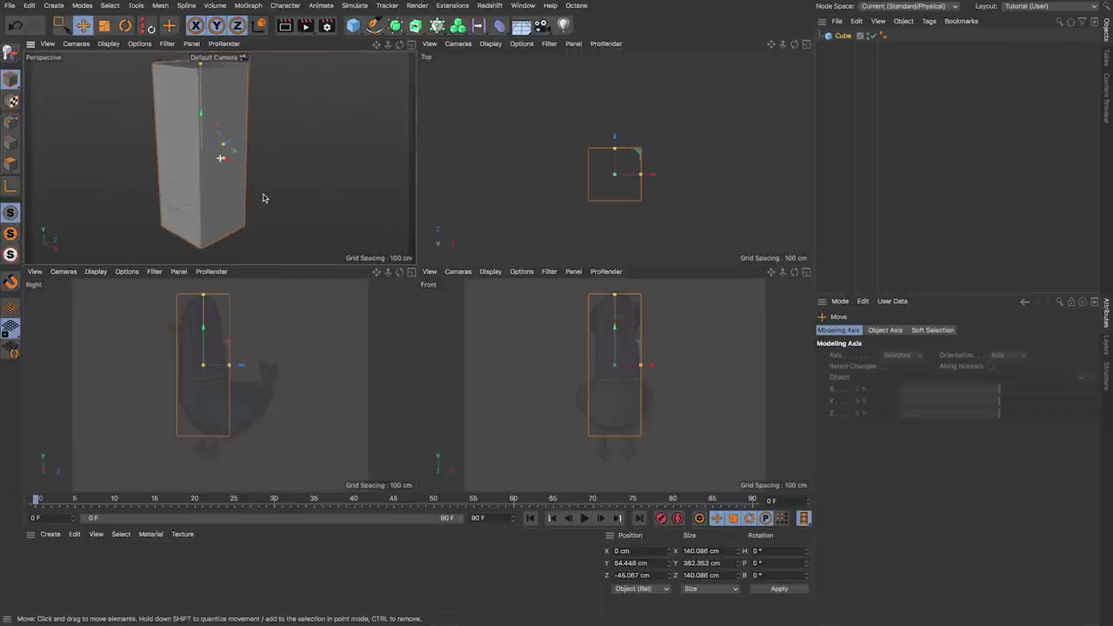
# Step: Add a Subdivision Surface generator and make the cube its child
pyautogui.keyDown('alt'); pyautogui.moveTo(223, 149); pyautogui.dragTo(224, 174); pyautogui.keyUp('alt')
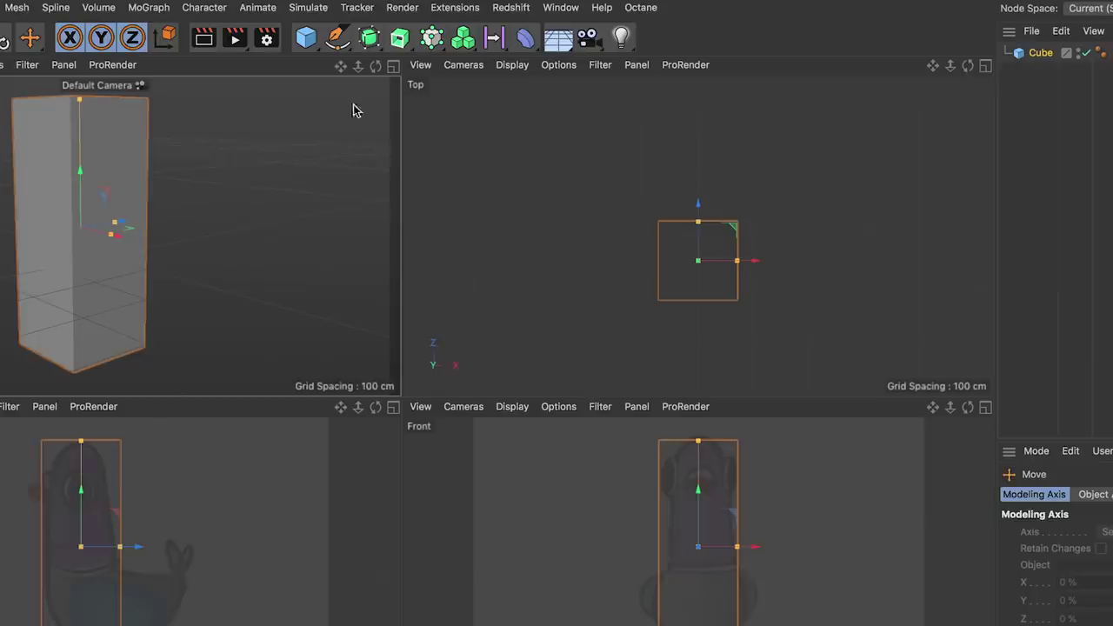
pyautogui.click(369, 42)
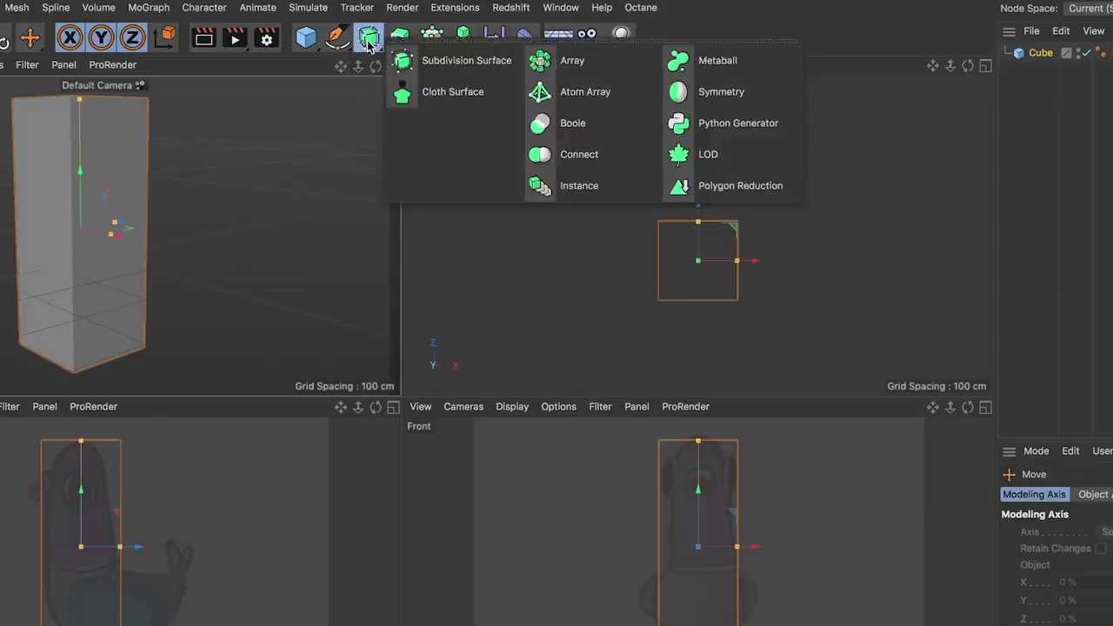
pyautogui.click(498, 69)
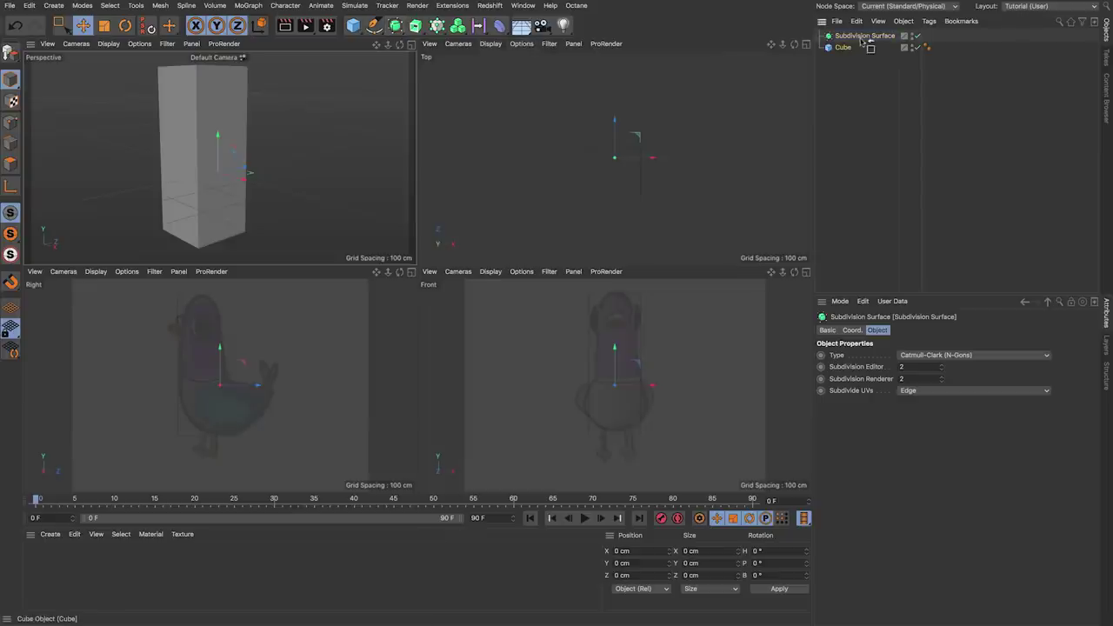
pyautogui.moveTo(862, 40); pyautogui.dragTo(859, 36)
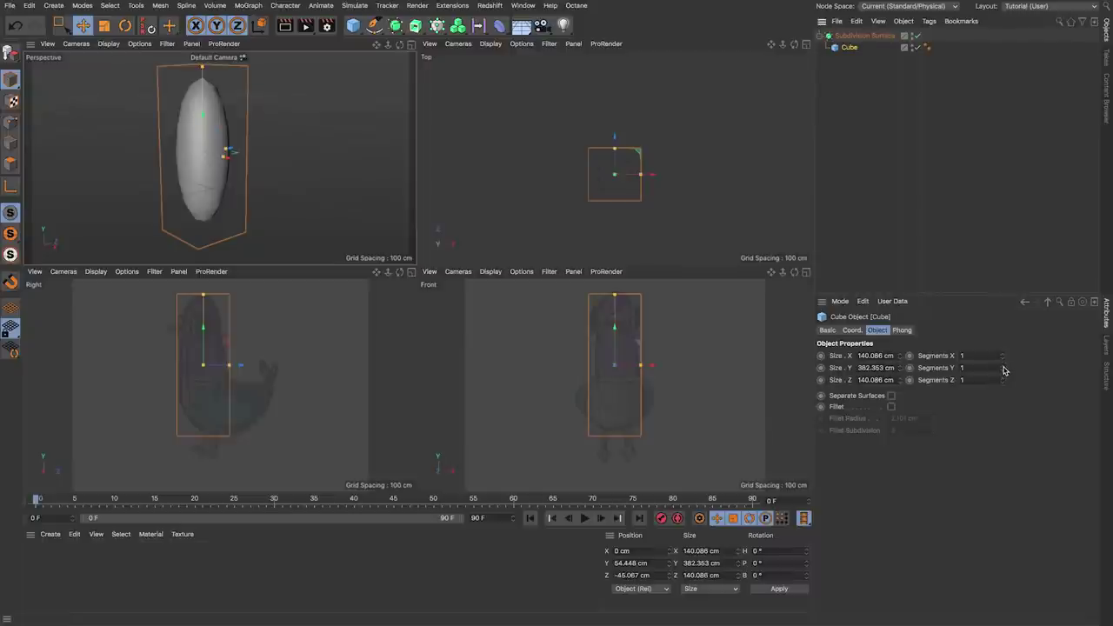
# Step: Set the cube's Segments Y to 3 and display the Perspective view with Gouraud Shading (Lines)
pyautogui.click(1003, 366)
pyautogui.click(1002, 367)
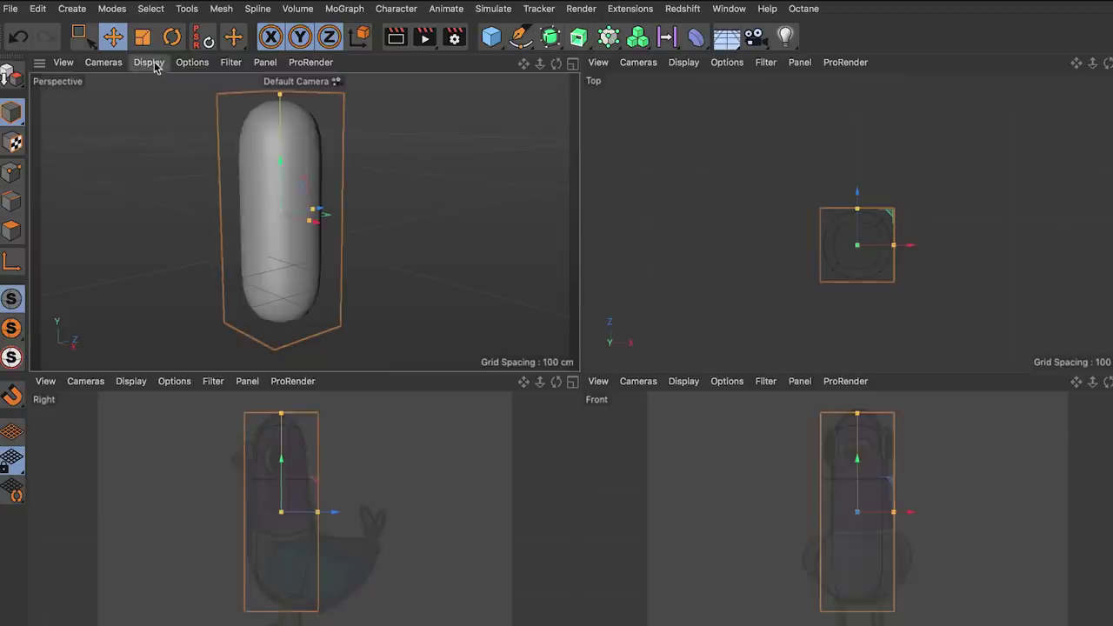
pyautogui.click(109, 44)
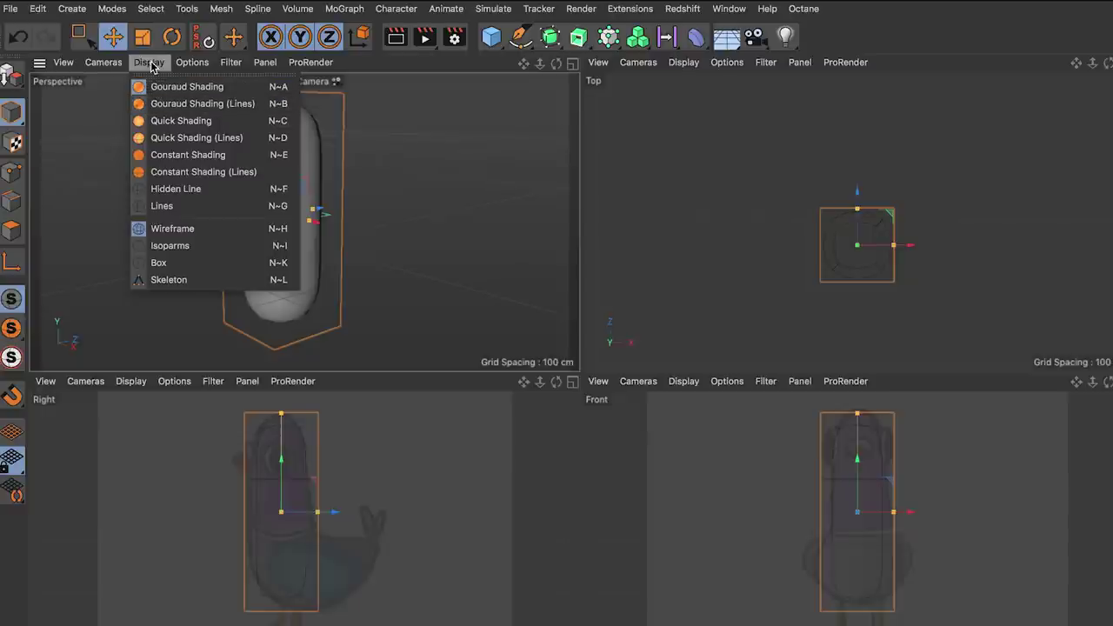
pyautogui.click(253, 108)
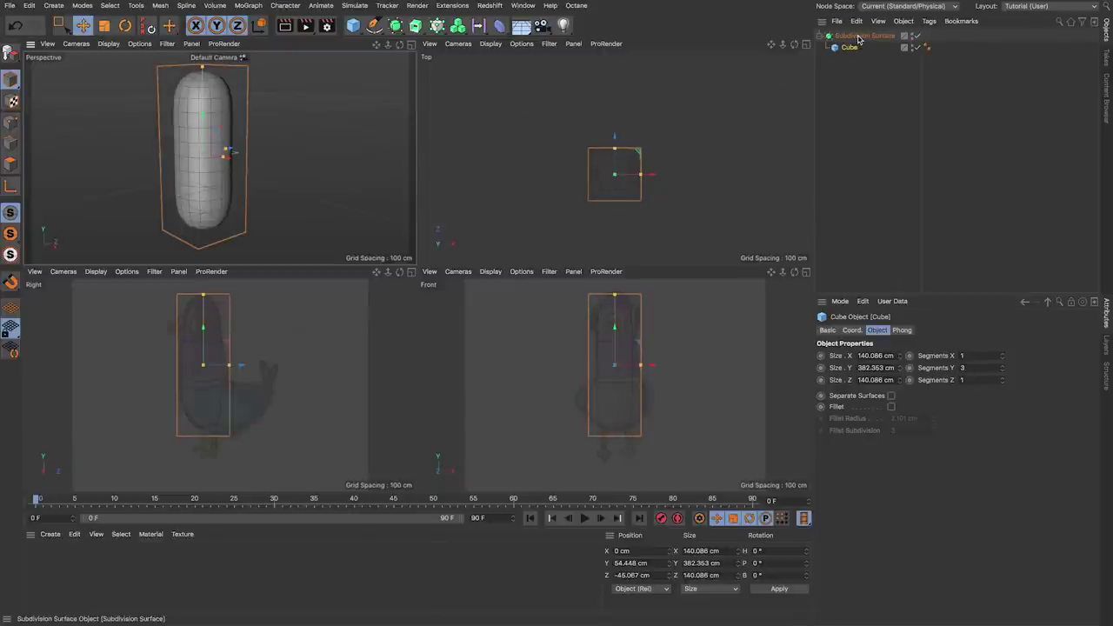
# Step: Toggle the Subdivision Surface off and on to compare the raw cube with its smoothed form
pyautogui.click(916, 36)
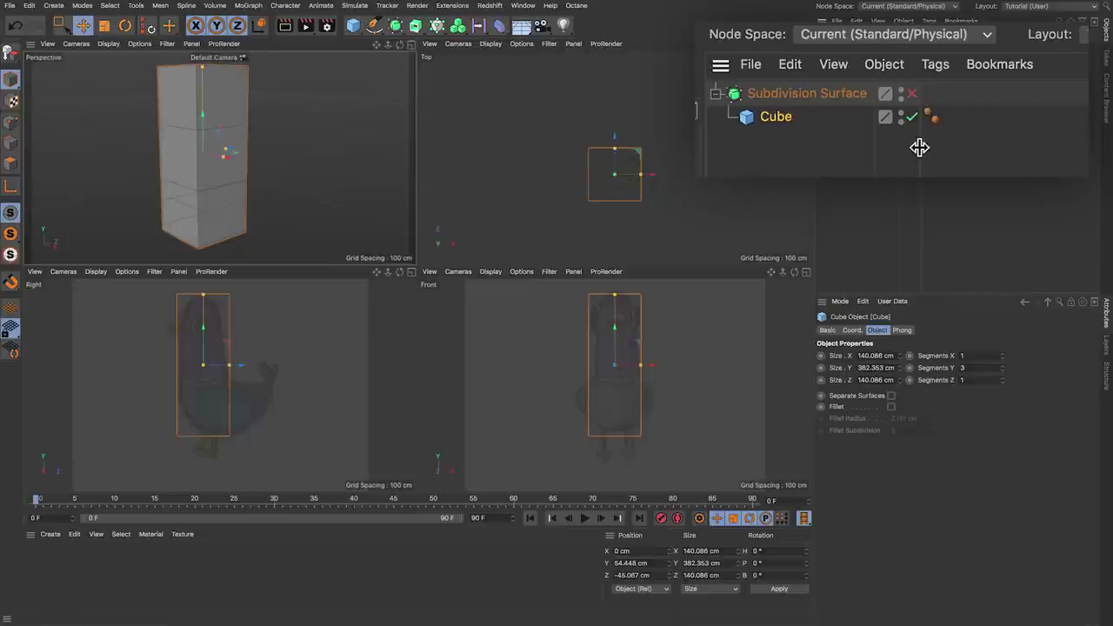
pyautogui.press('q')
pyautogui.press('q')
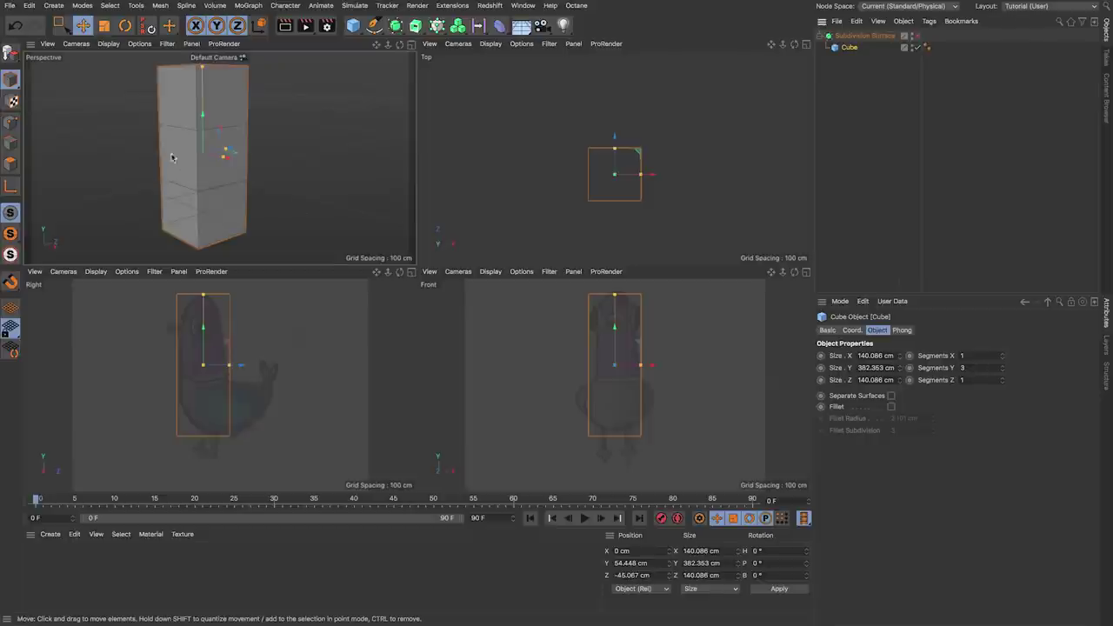
pyautogui.click(913, 37)
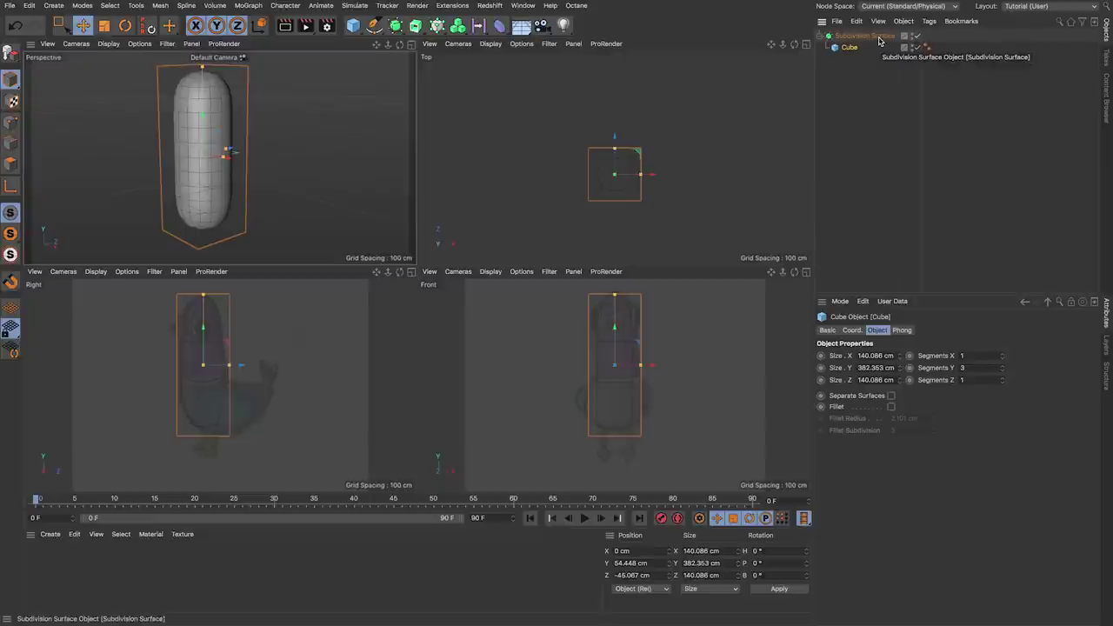
pyautogui.press('q')
pyautogui.press('q')
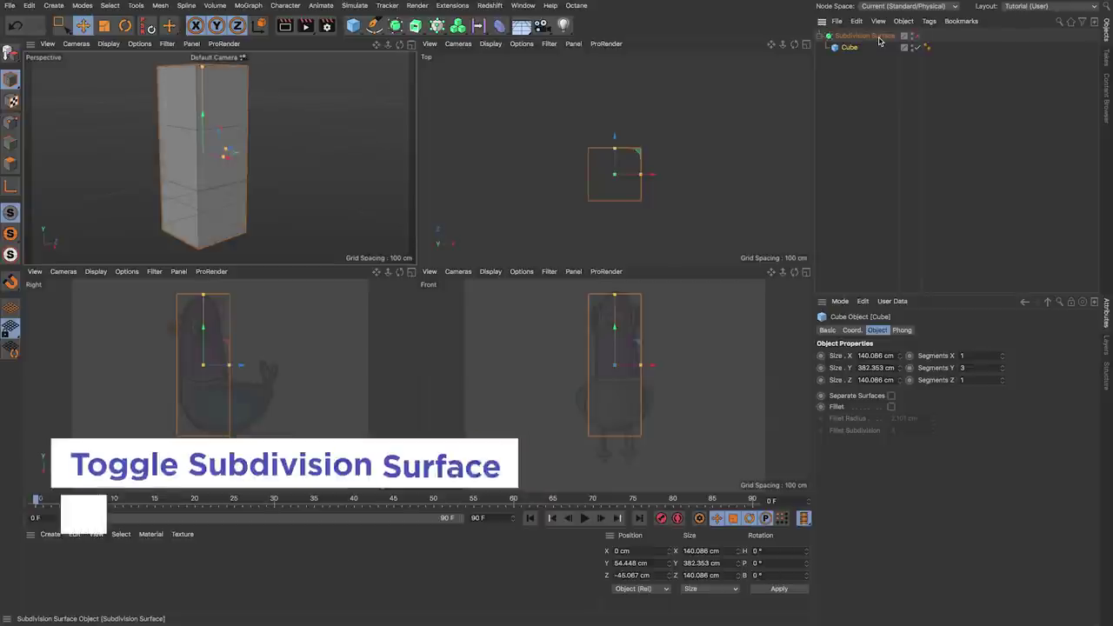
pyautogui.press('q')
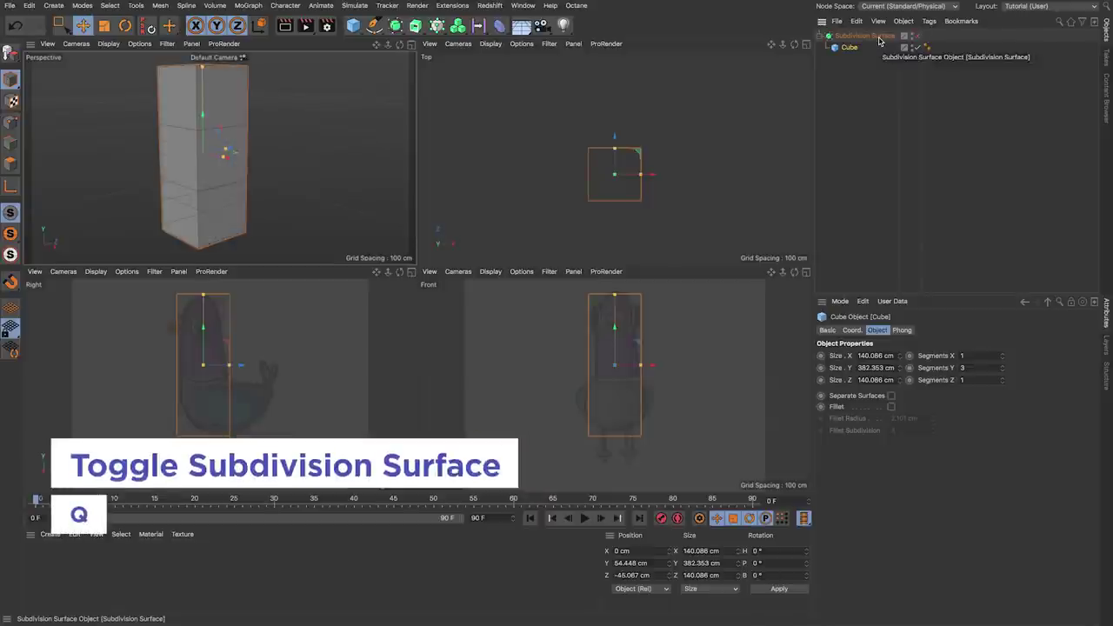
# Step: Turn the Subdivision Surface on, make the cube editable and select its lower rear polygon
pyautogui.press('q')
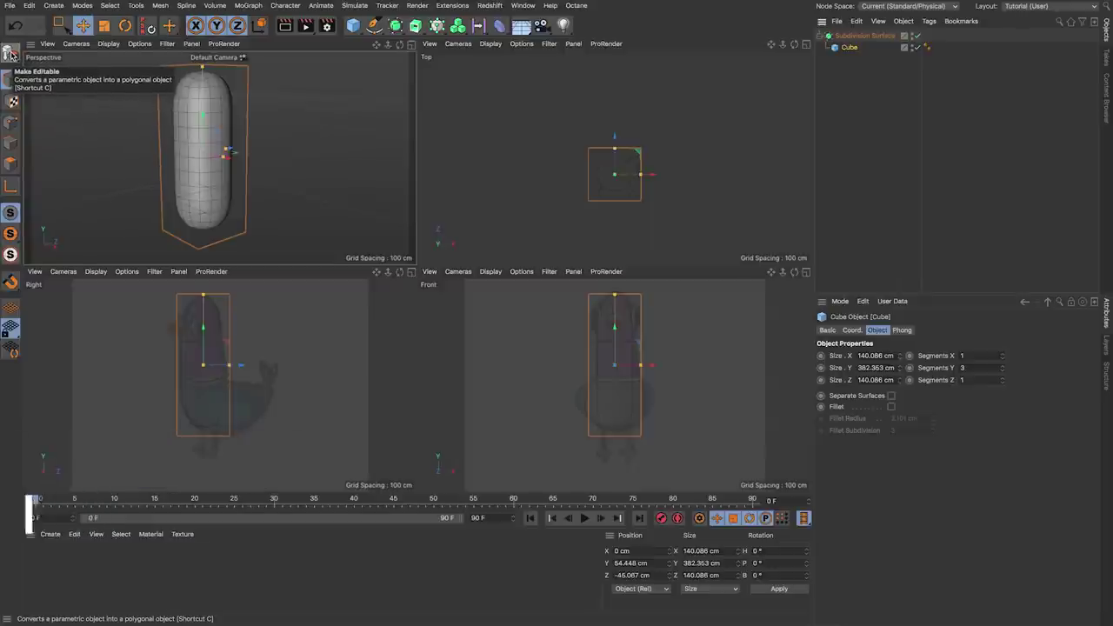
pyautogui.click(11, 54)
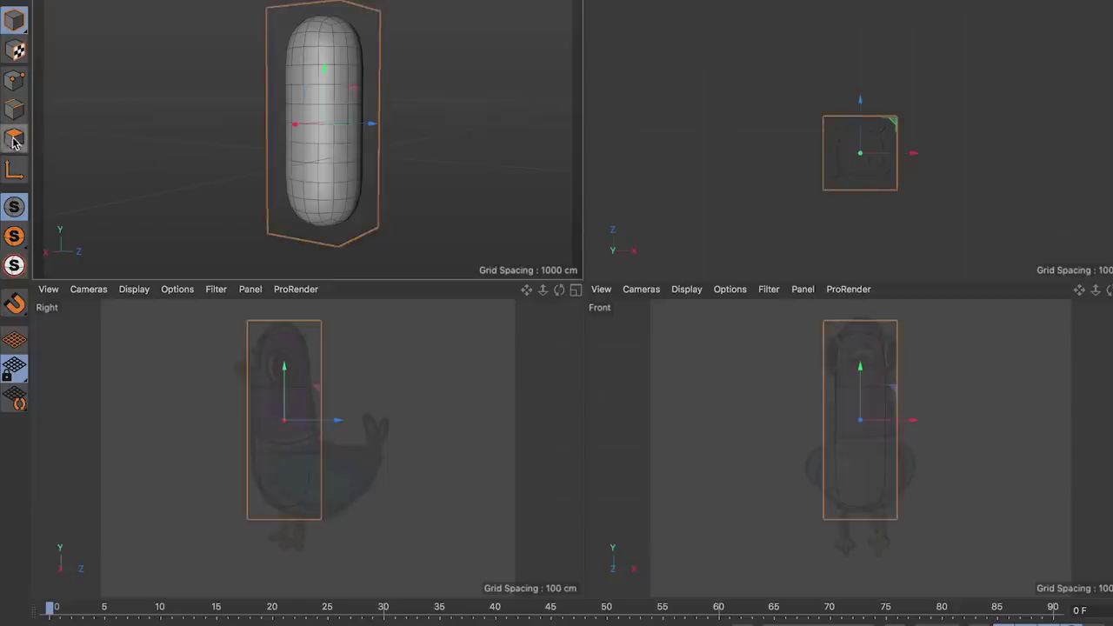
pyautogui.click(12, 163)
pyautogui.click(250, 205)
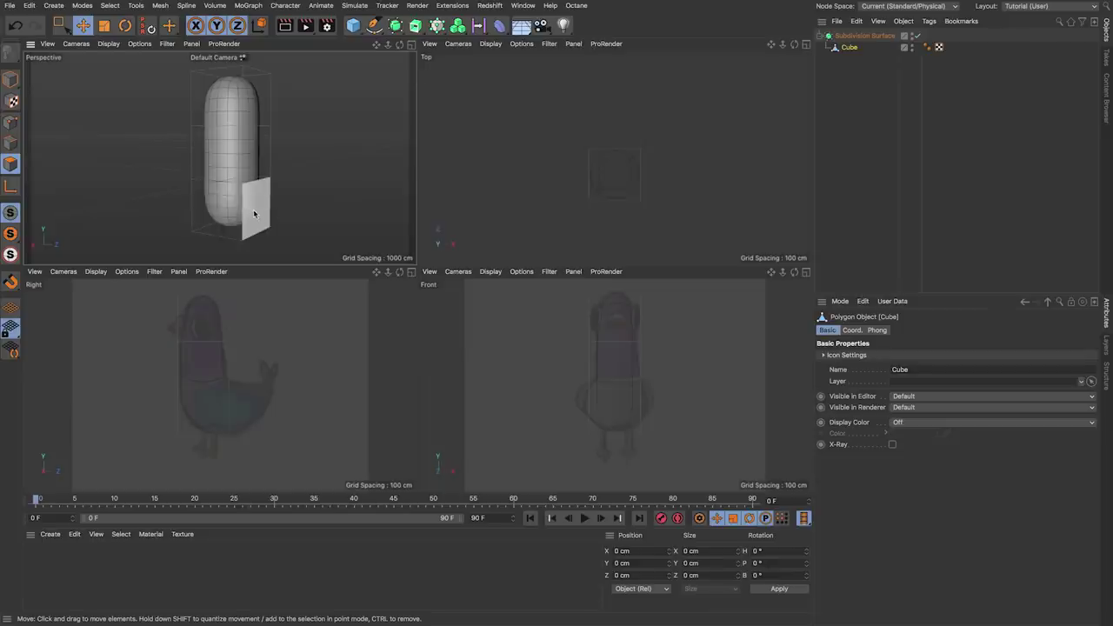
pyautogui.click(253, 213)
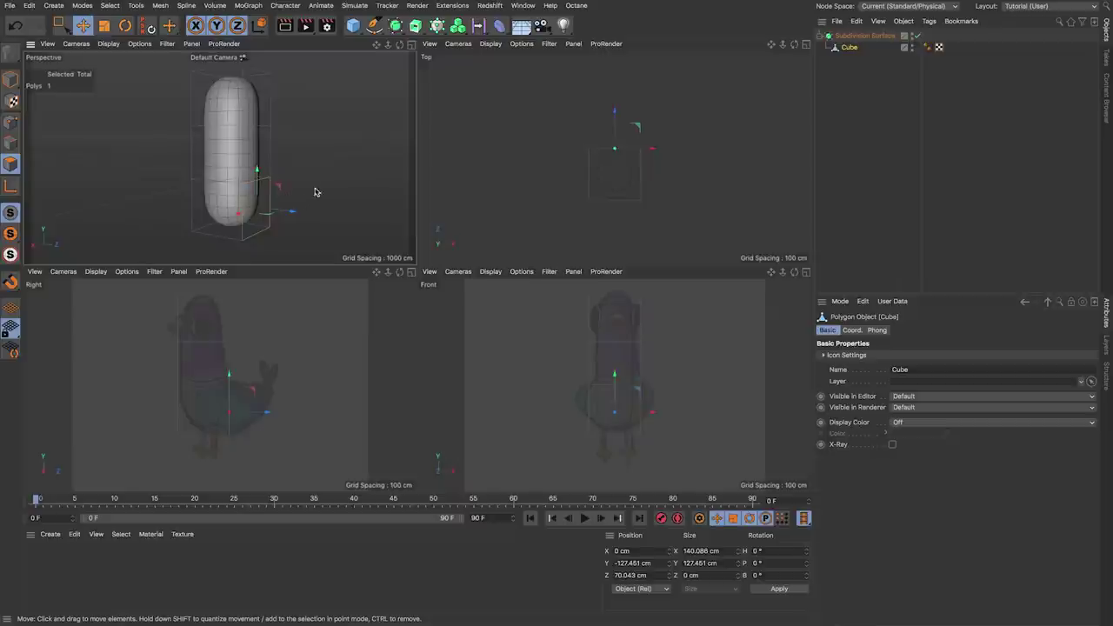
# Step: Try moving the selected polygon freely in the different views, and undo the moves
pyautogui.moveTo(315, 191); pyautogui.dragTo(394, 209)
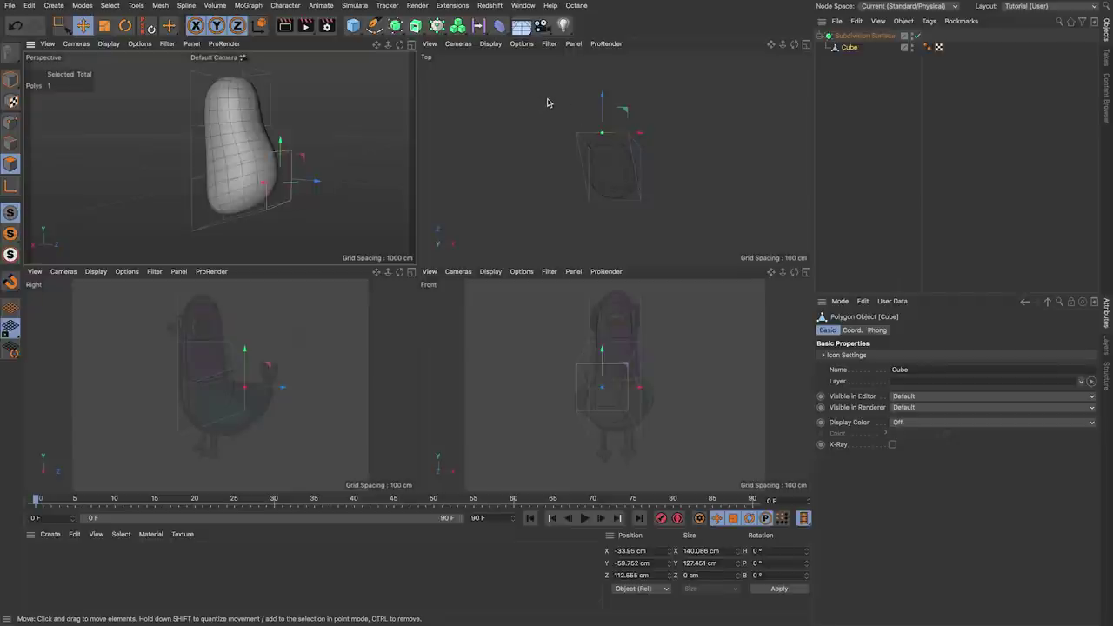
pyautogui.hotkey('ctrl', 'z')
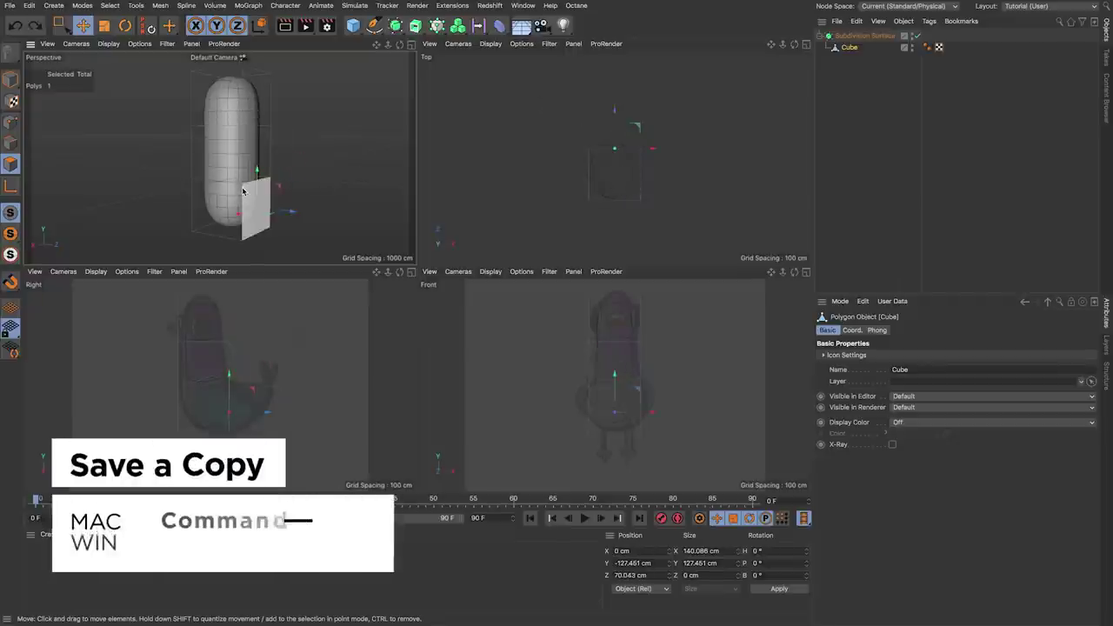
pyautogui.moveTo(290, 371); pyautogui.dragTo(314, 364)
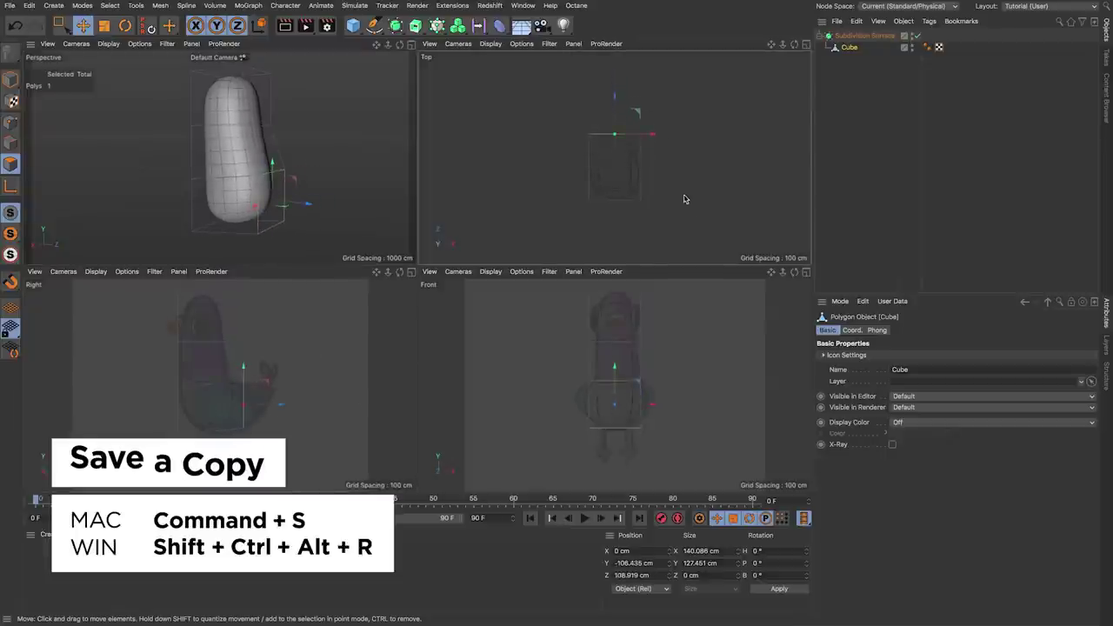
pyautogui.moveTo(761, 199); pyautogui.dragTo(749, 181)
pyautogui.hotkey('ctrl', 'z')
pyautogui.moveTo(676, 348); pyautogui.dragTo(674, 334)
pyautogui.hotkey('ctrl', 'z')
pyautogui.moveTo(289, 390)
pyautogui.mouseDown()
pyautogui.moveTo(300, 388)
pyautogui.moveTo(252, 379)
pyautogui.moveTo(293, 380)
pyautogui.moveTo(279, 402)
pyautogui.mouseUp()
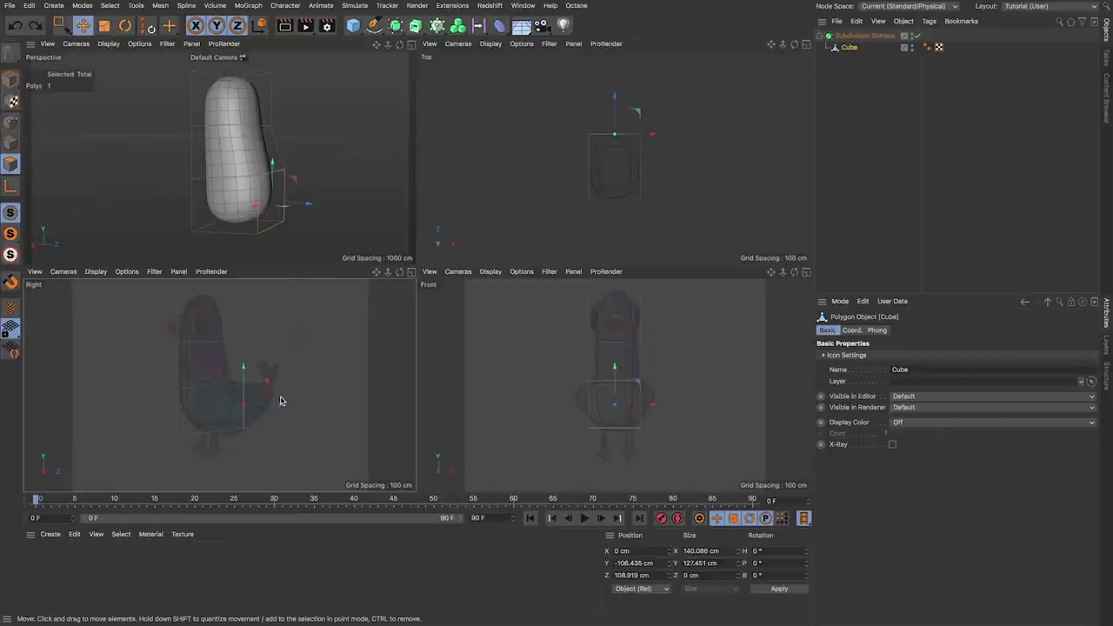
pyautogui.hotkey('ctrl', 'z')
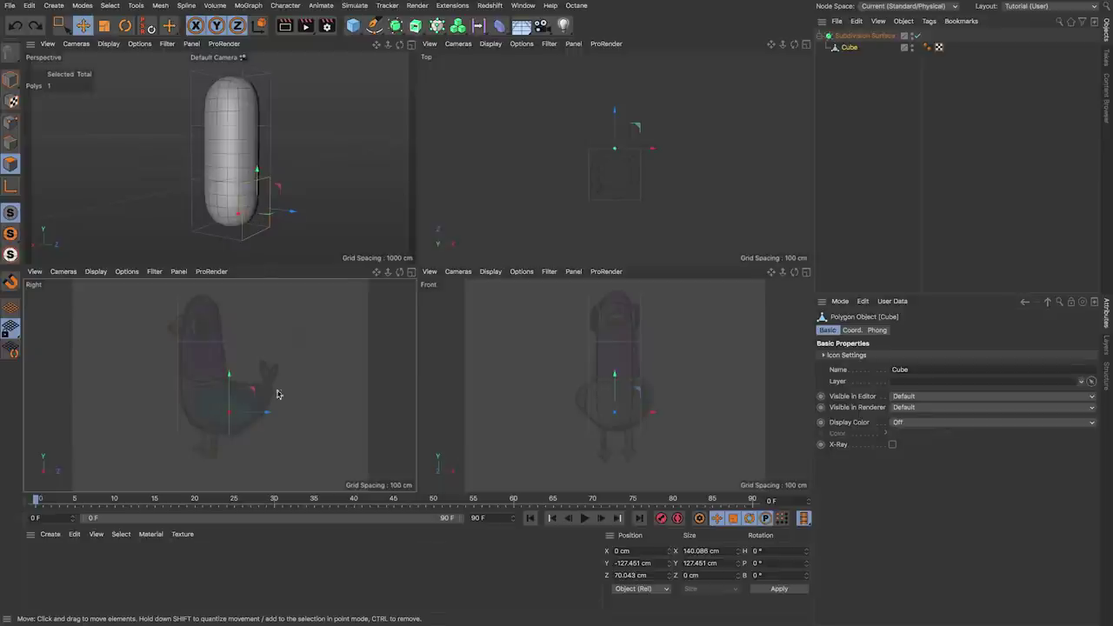
# Step: Extrude the lower rear polygon about 135 cm backward toward the pigeon's tail
pyautogui.press('m')
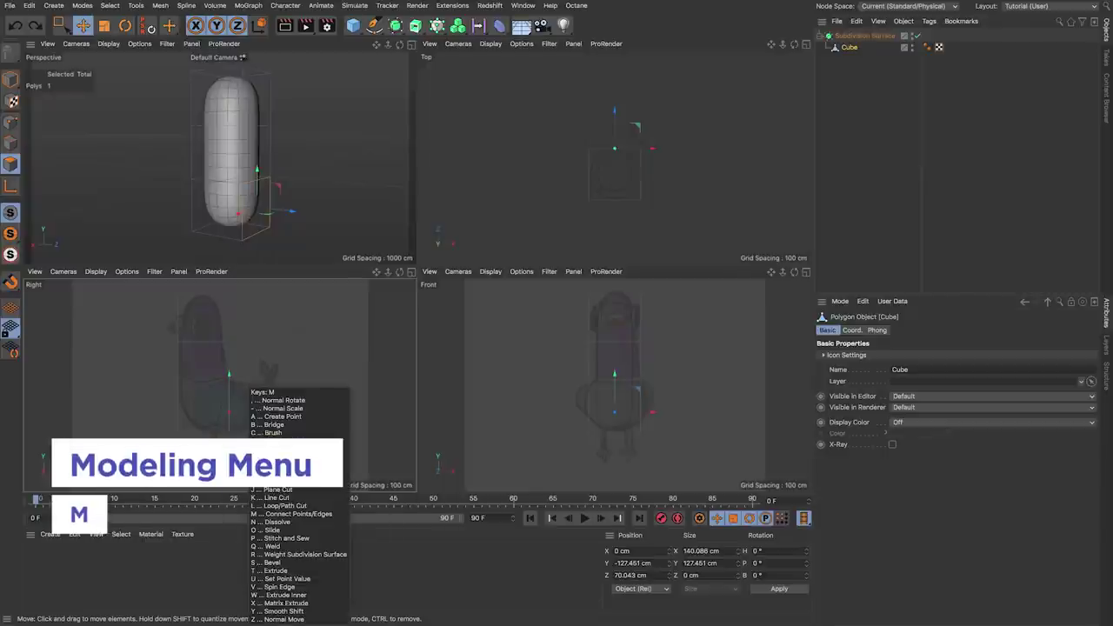
pyautogui.press('t')
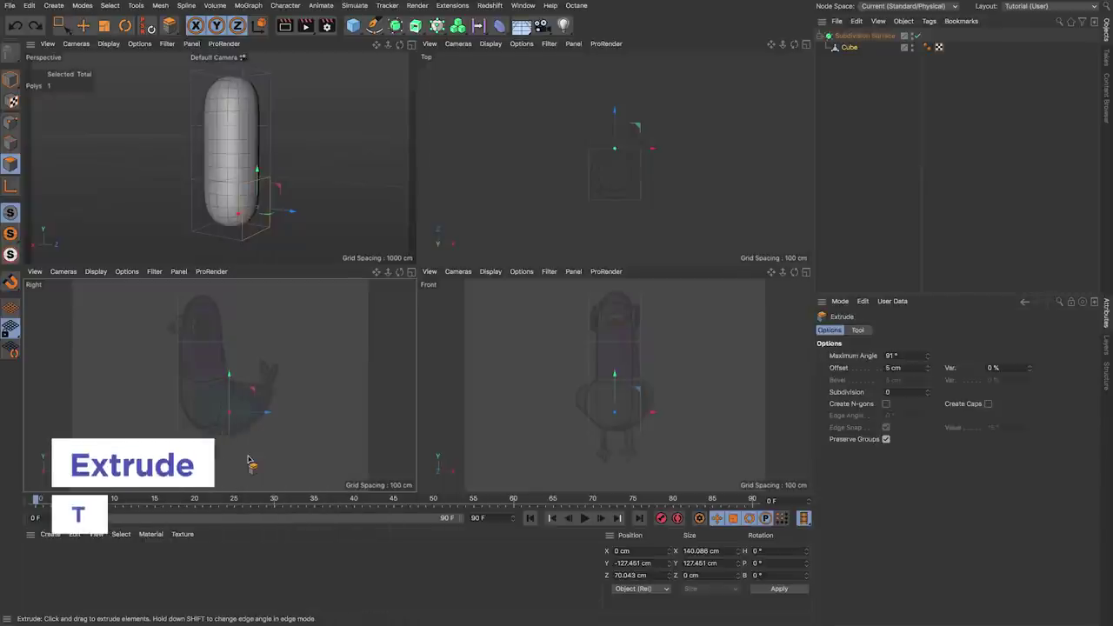
pyautogui.moveTo(266, 464); pyautogui.dragTo(319, 450)
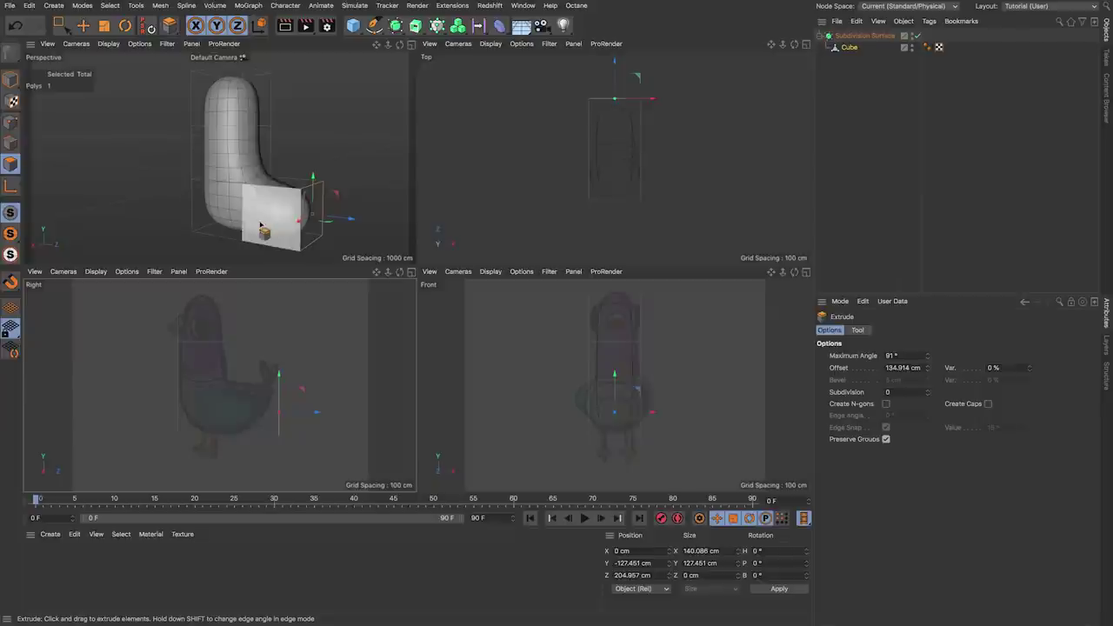
pyautogui.keyDown('alt'); pyautogui.moveTo(260, 224); pyautogui.dragTo(298, 210); pyautogui.keyUp('alt')
# Step: Scale the extruded end polygon down to about 66 × 60 cm and raise it to match the tail base in the Right view
pyautogui.press('e')
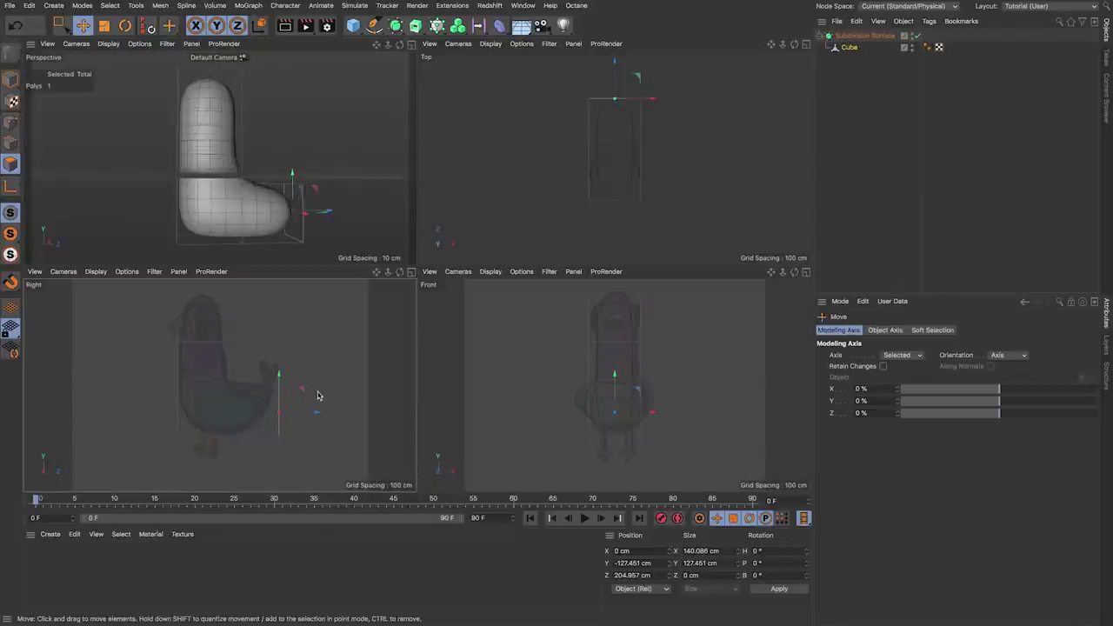
pyautogui.moveTo(322, 400); pyautogui.dragTo(120, 477)
pyautogui.press('t')
pyautogui.press('e')
pyautogui.moveTo(273, 361); pyautogui.dragTo(273, 368)
pyautogui.moveTo(247, 191)
pyautogui.keyDown('alt'); pyautogui.mouseDown()
pyautogui.moveTo(199, 199)
pyautogui.moveTo(241, 203)
pyautogui.mouseUp(); pyautogui.keyUp('alt')
pyautogui.scroll(4, 251, 419)
pyautogui.moveTo(314, 360); pyautogui.dragTo(307, 361)
pyautogui.keyDown('alt'); pyautogui.moveTo(241, 390); pyautogui.dragTo(253, 395); pyautogui.keyUp('alt')
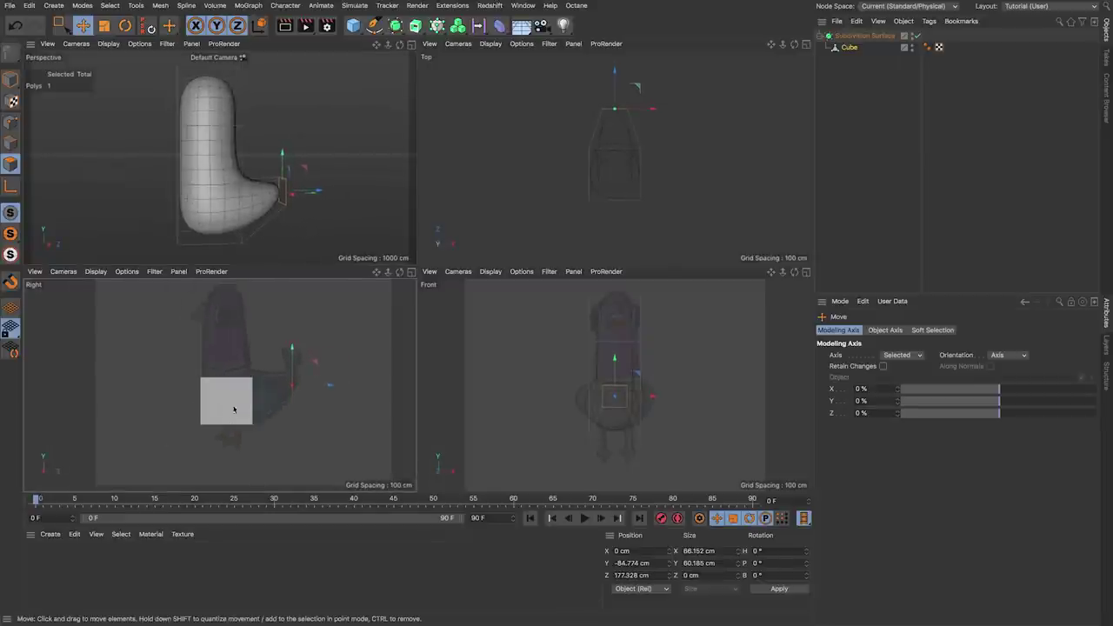
# Step: Compare the body with the Front reference, and turn off the Subdivision Surface to show the raw low-poly mesh
pyautogui.keyDown('alt'); pyautogui.moveTo(221, 199); pyautogui.dragTo(190, 208); pyautogui.keyUp('alt')
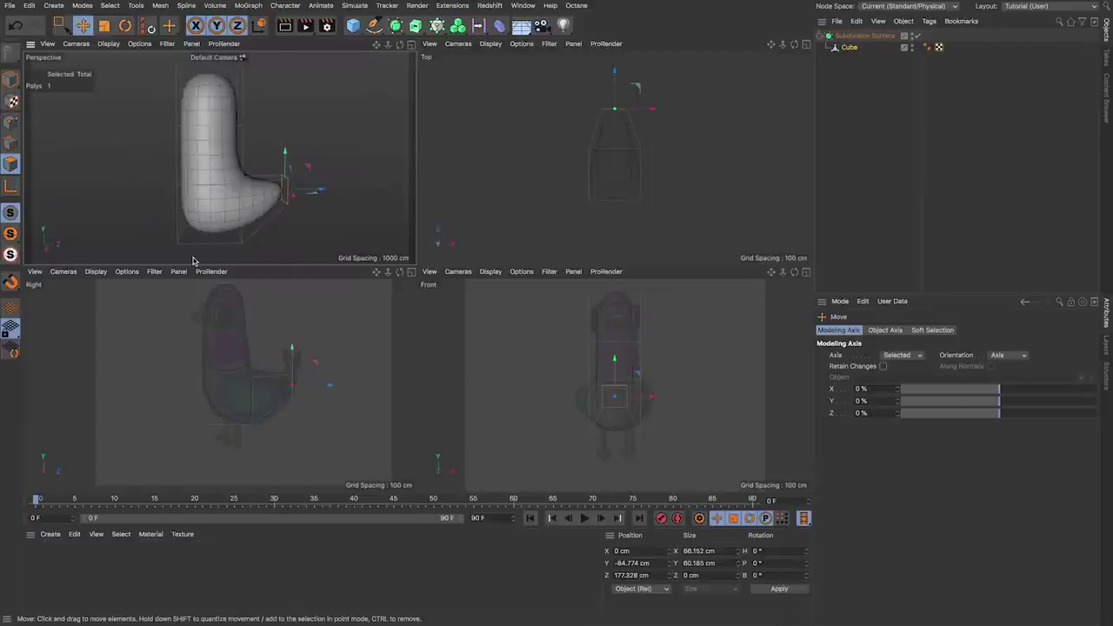
pyautogui.click(628, 408)
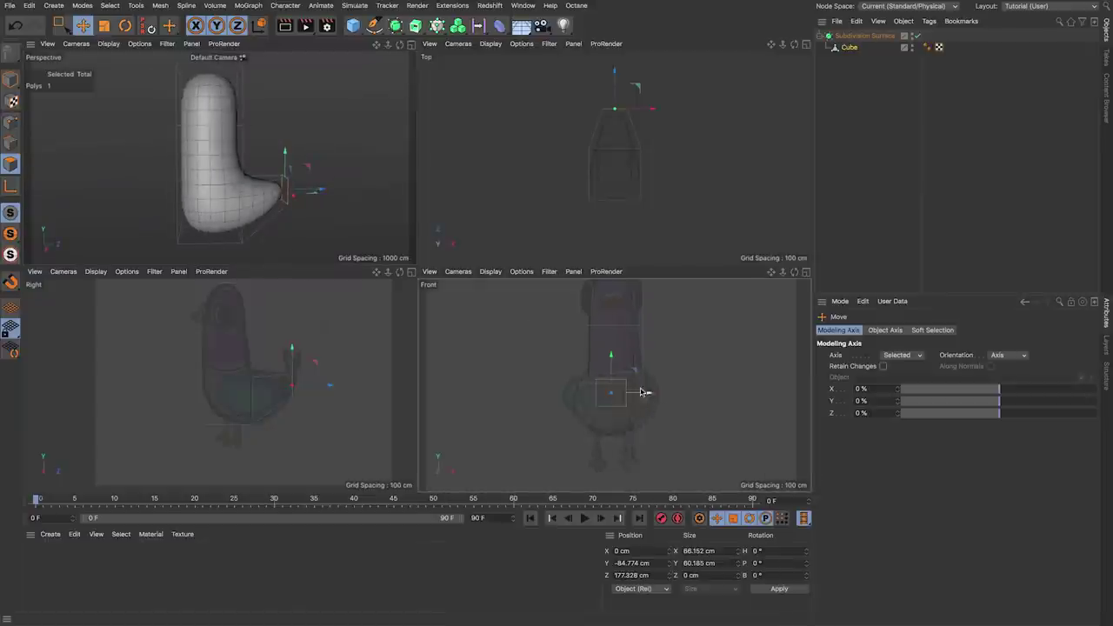
pyautogui.scroll(3, 638, 407)
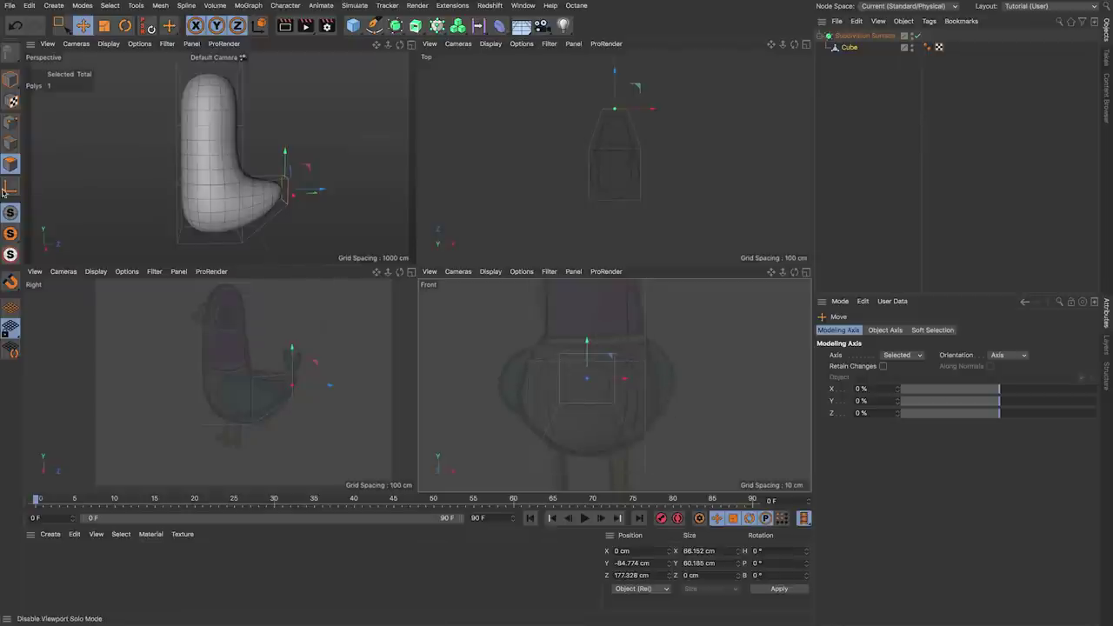
pyautogui.keyDown('alt'); pyautogui.moveTo(180, 214); pyautogui.dragTo(251, 212); pyautogui.keyUp('alt')
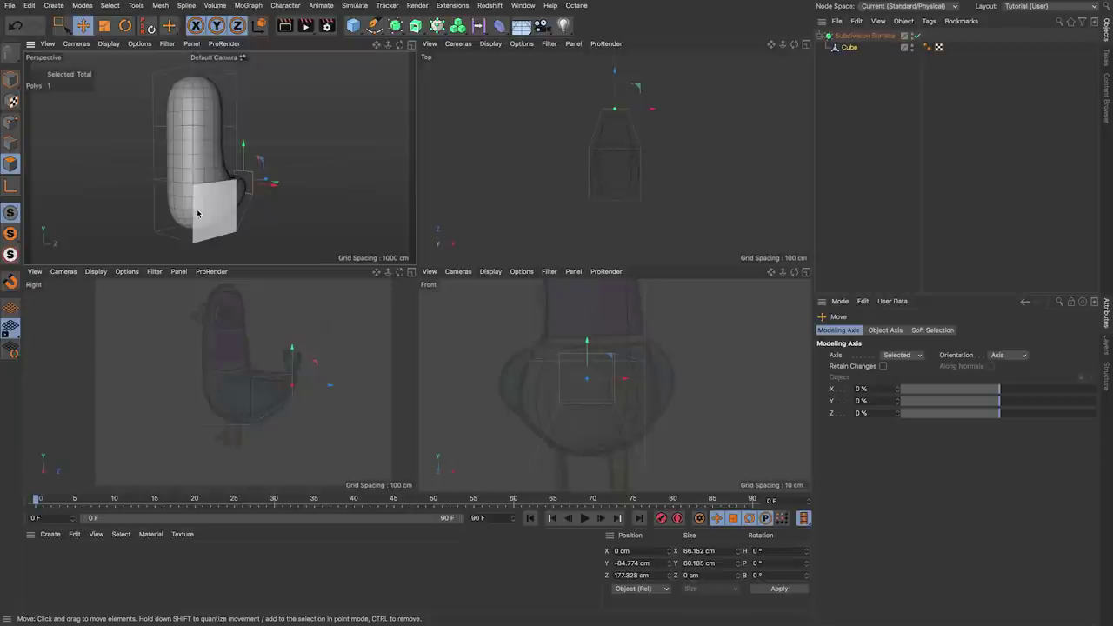
pyautogui.press('q')
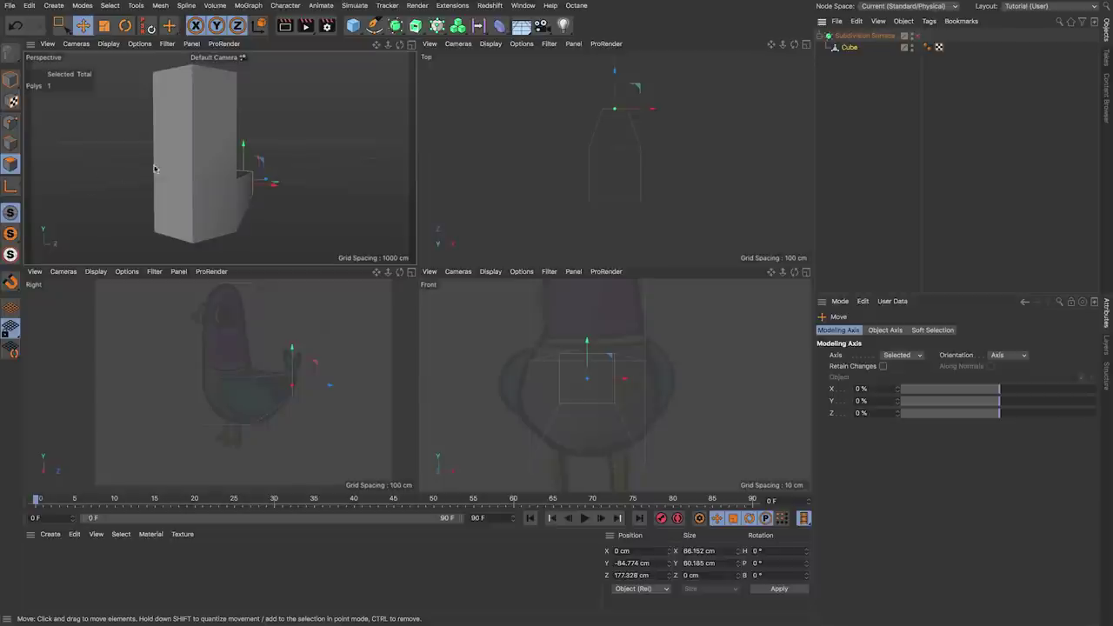
# Step: Select all polygons of the cube and subdivide them with a Subdivision of 1 and Smooth Subdivision enabled
pyautogui.hotkey('ctrl', 'a')
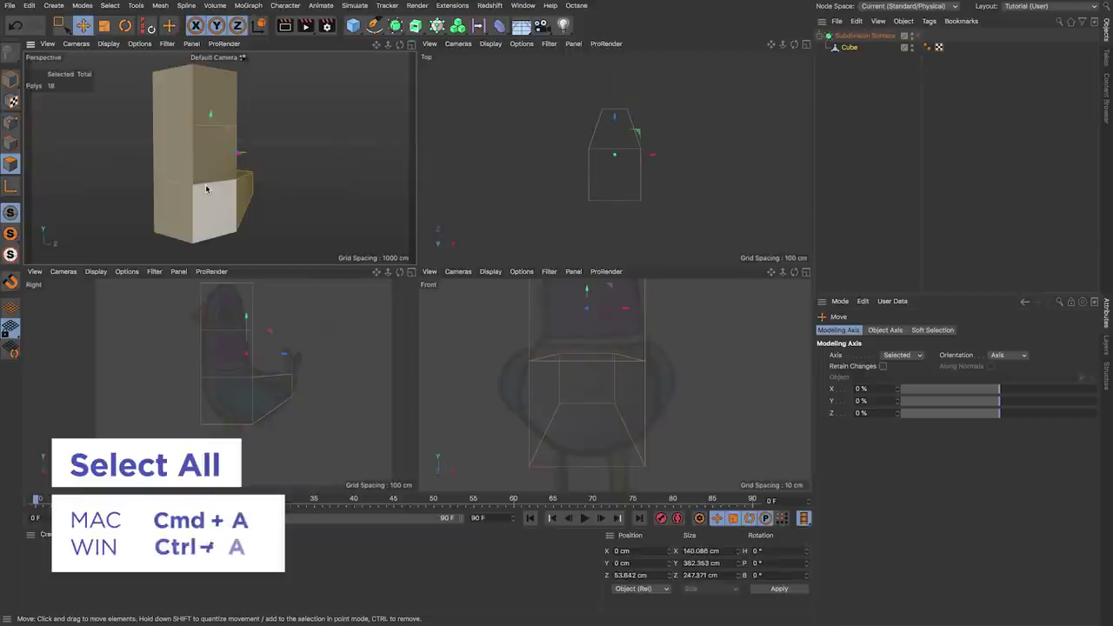
pyautogui.rightClick(186, 110)
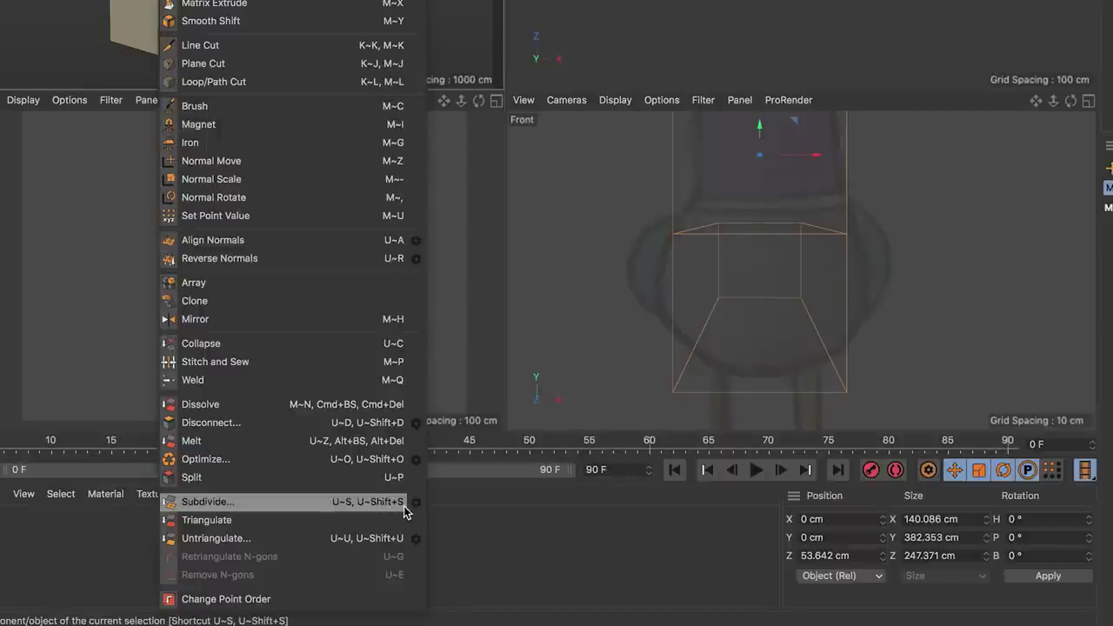
pyautogui.click(416, 503)
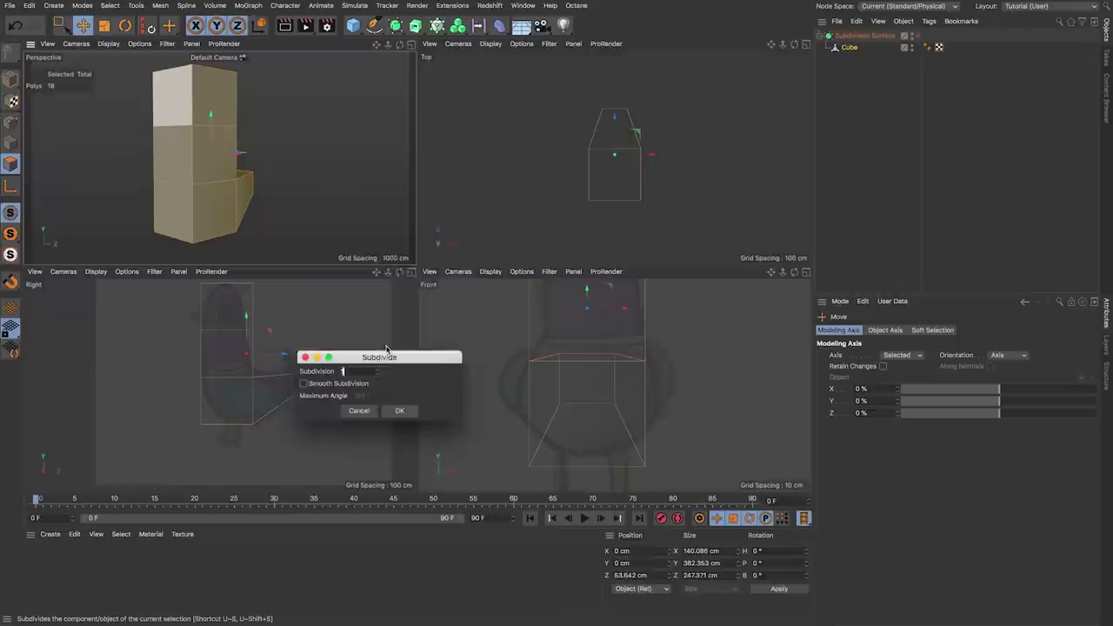
pyautogui.moveTo(387, 355); pyautogui.dragTo(379, 227)
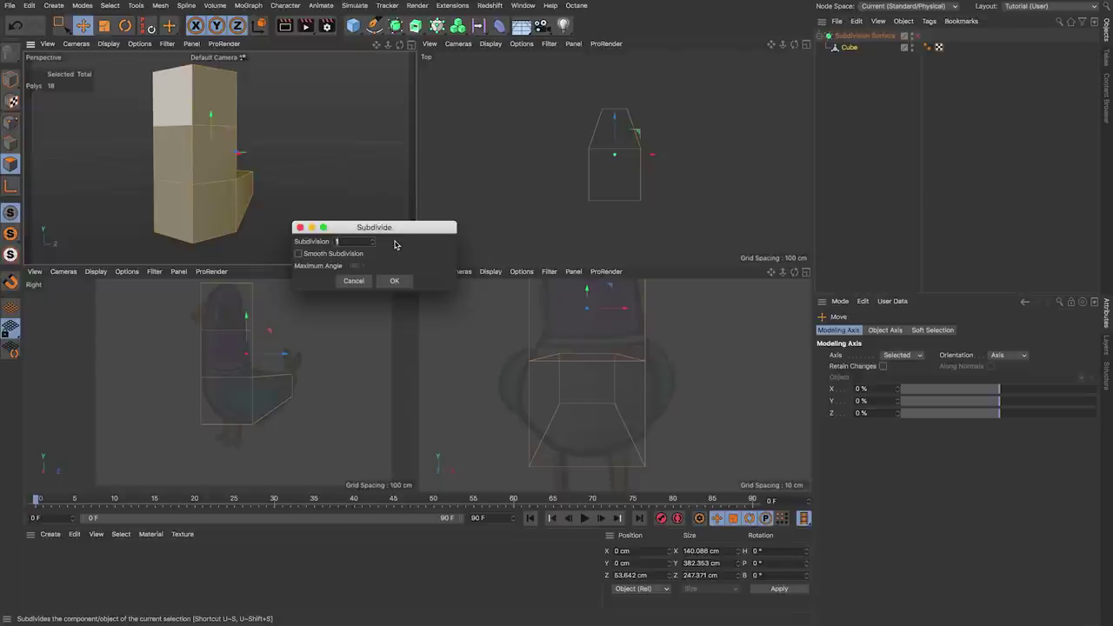
pyautogui.press('BackSpace')
pyautogui.write('1')
pyautogui.click(339, 254)
pyautogui.click(395, 282)
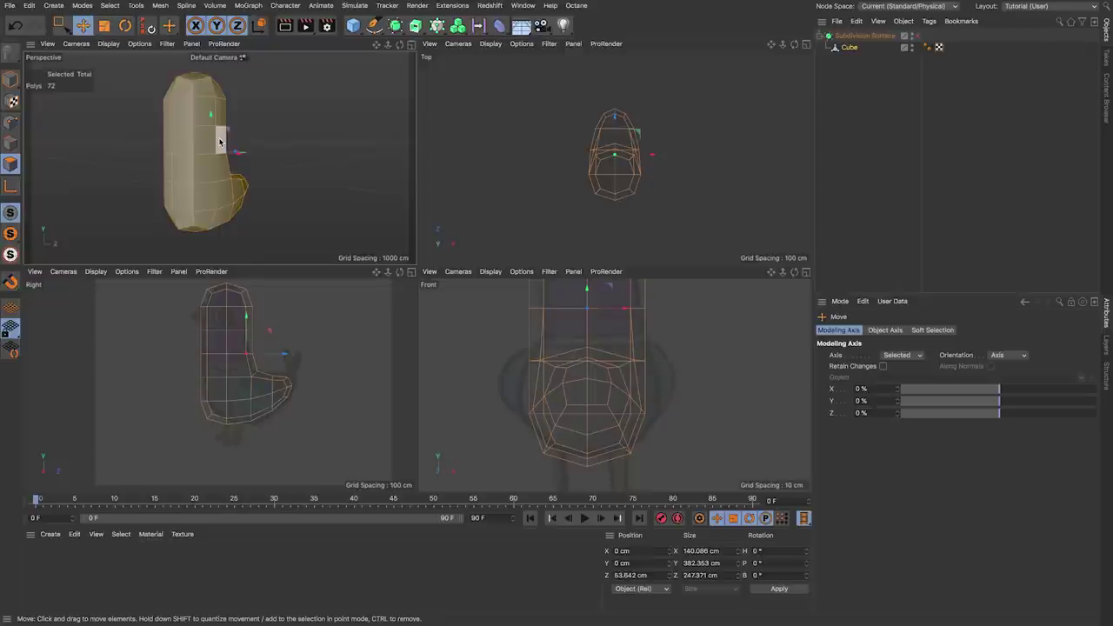
# Step: Turn the Subdivision Surface back on and clear the object selection to view the smoothed body
pyautogui.click(916, 36)
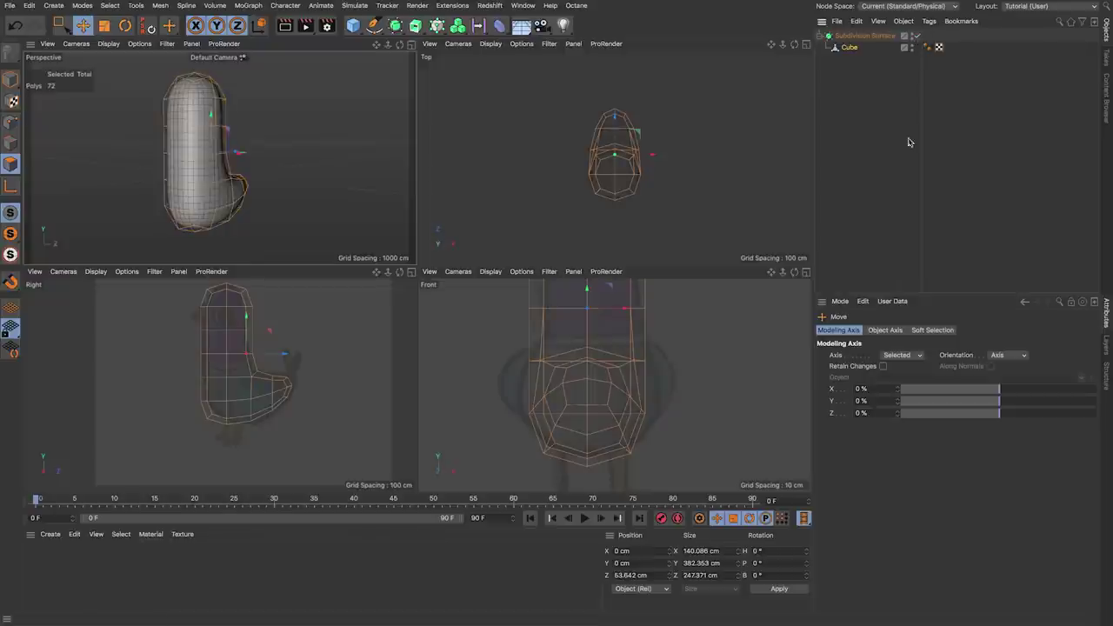
pyautogui.click(908, 165)
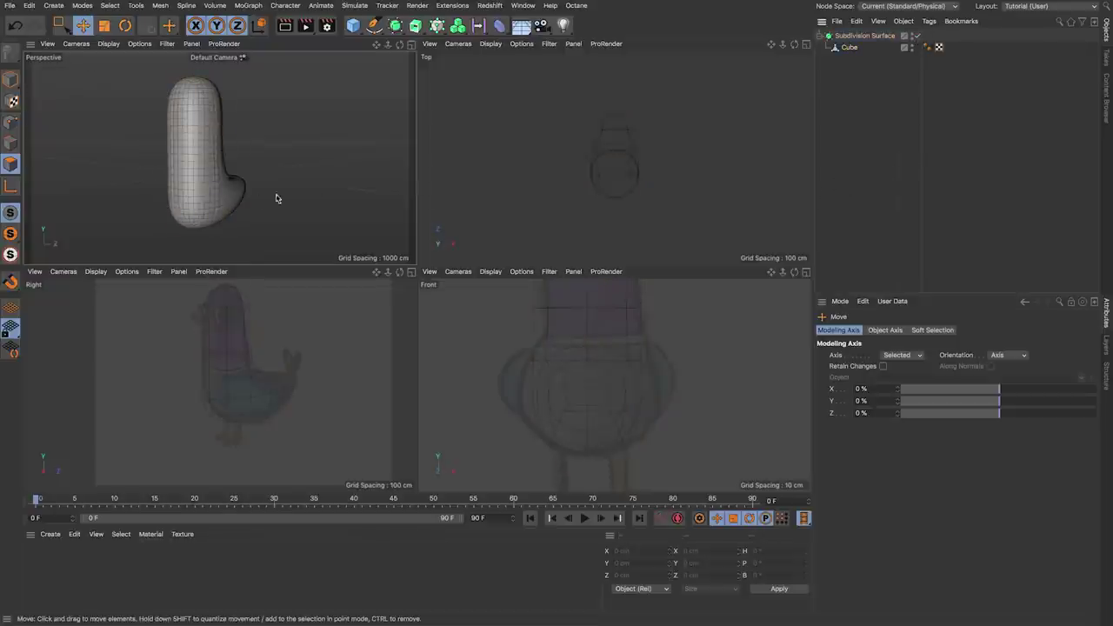
pyautogui.moveTo(229, 202)
pyautogui.keyDown('alt'); pyautogui.mouseDown()
pyautogui.moveTo(142, 192)
pyautogui.moveTo(249, 197)
pyautogui.mouseUp(); pyautogui.keyUp('alt')
# Step: Rename the Cube object as Pigeon Body
pyautogui.click(849, 47)
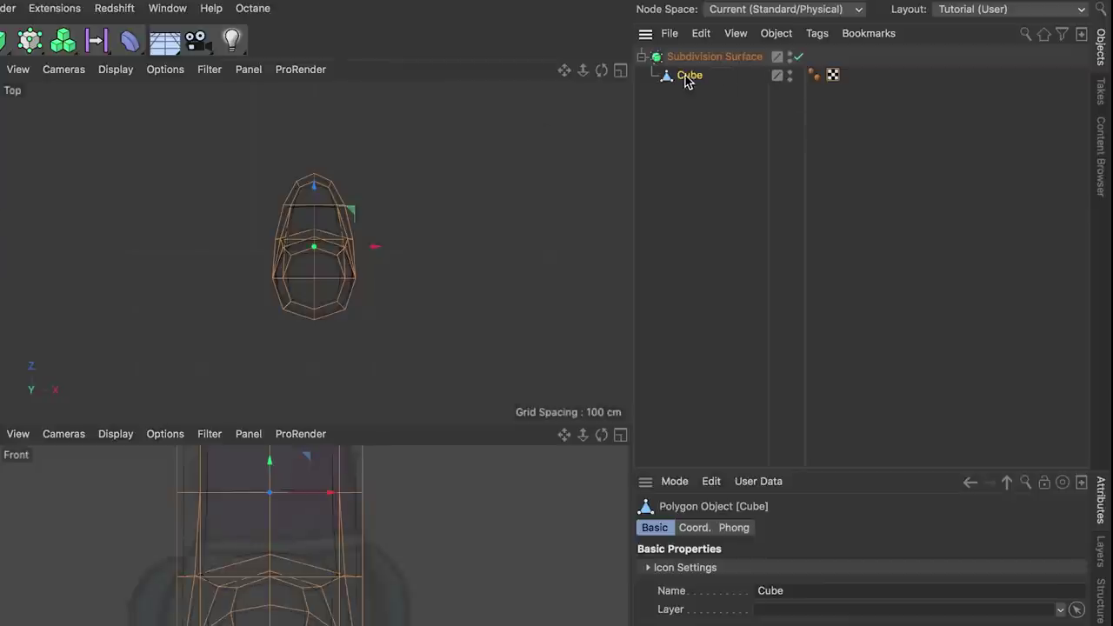
pyautogui.doubleClick(853, 47)
pyautogui.press('BackSpace')
pyautogui.write('P')
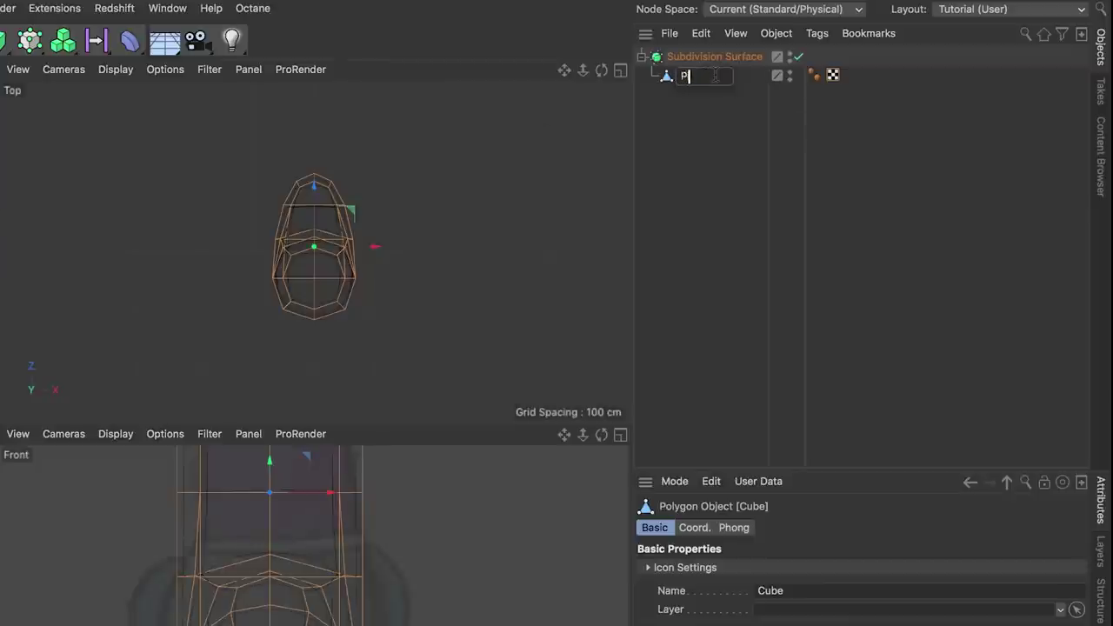
pyautogui.write('igeon Body')
pyautogui.press('Return')
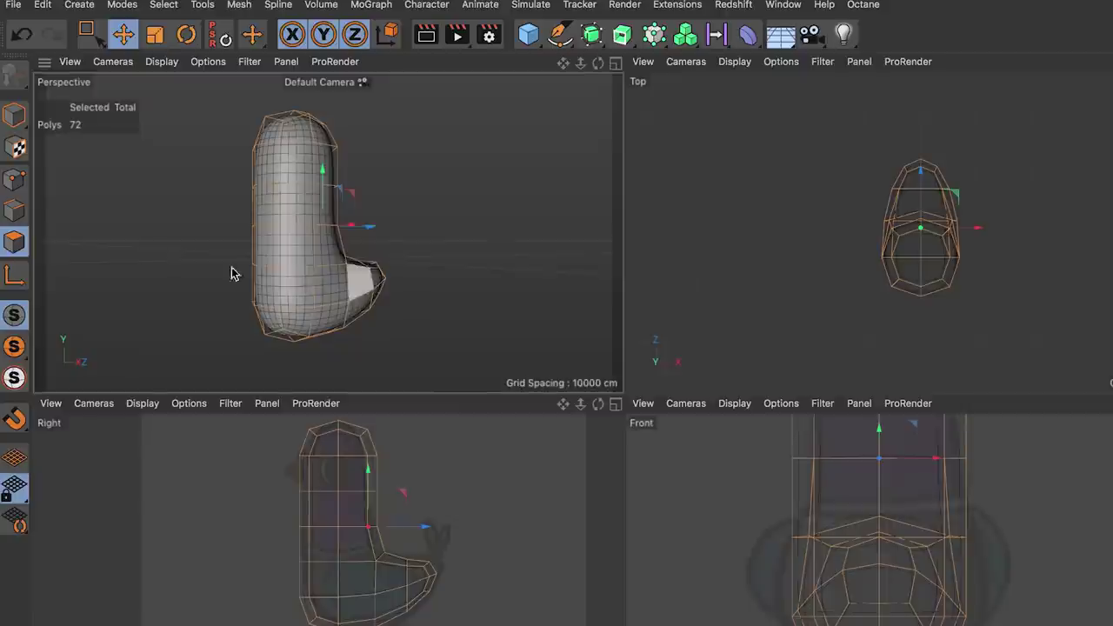
# Step: In point mode, pull the two lower points on the body's +X side outward in the Front view, the upper one to about X 94, Y -70 cm
pyautogui.click(14, 180)
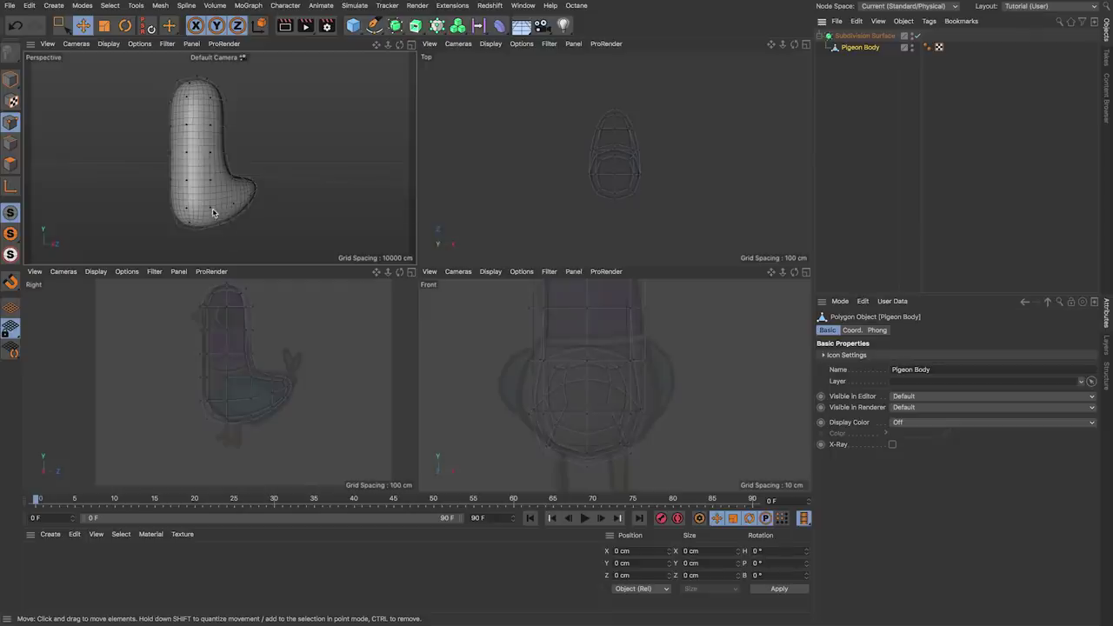
pyautogui.click(314, 308)
pyautogui.scroll(3, 994, 616)
pyautogui.moveTo(1000, 581); pyautogui.dragTo(1017, 577)
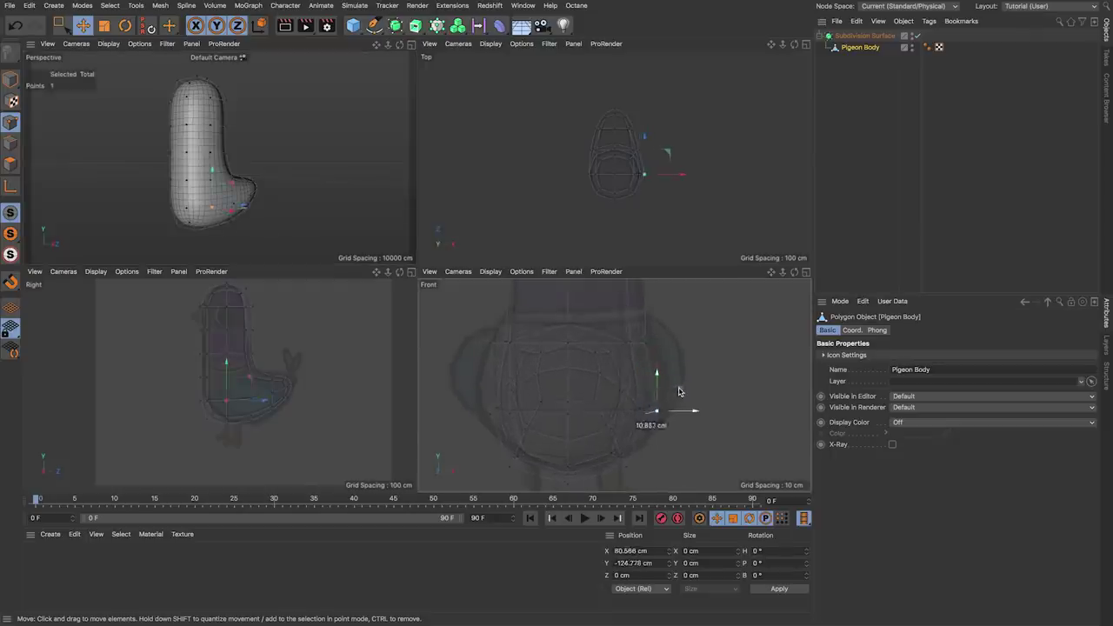
pyautogui.moveTo(679, 391); pyautogui.dragTo(689, 391)
pyautogui.click(645, 344)
pyautogui.moveTo(667, 325); pyautogui.dragTo(689, 334)
# Step: Lower the bottom side point on the +X side, and move its -X counterpart outward to about X -95, Y -140 cm
pyautogui.keyDown('alt'); pyautogui.moveTo(223, 208); pyautogui.dragTo(229, 210); pyautogui.keyUp('alt')
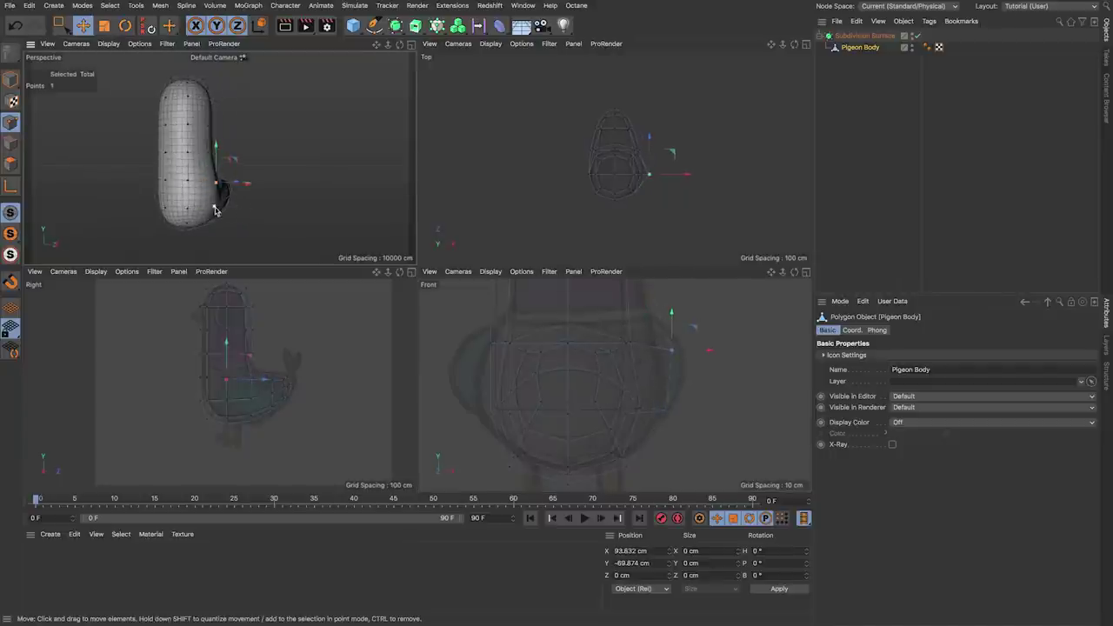
pyautogui.click(215, 210)
pyautogui.moveTo(697, 381); pyautogui.dragTo(695, 404)
pyautogui.click(672, 351)
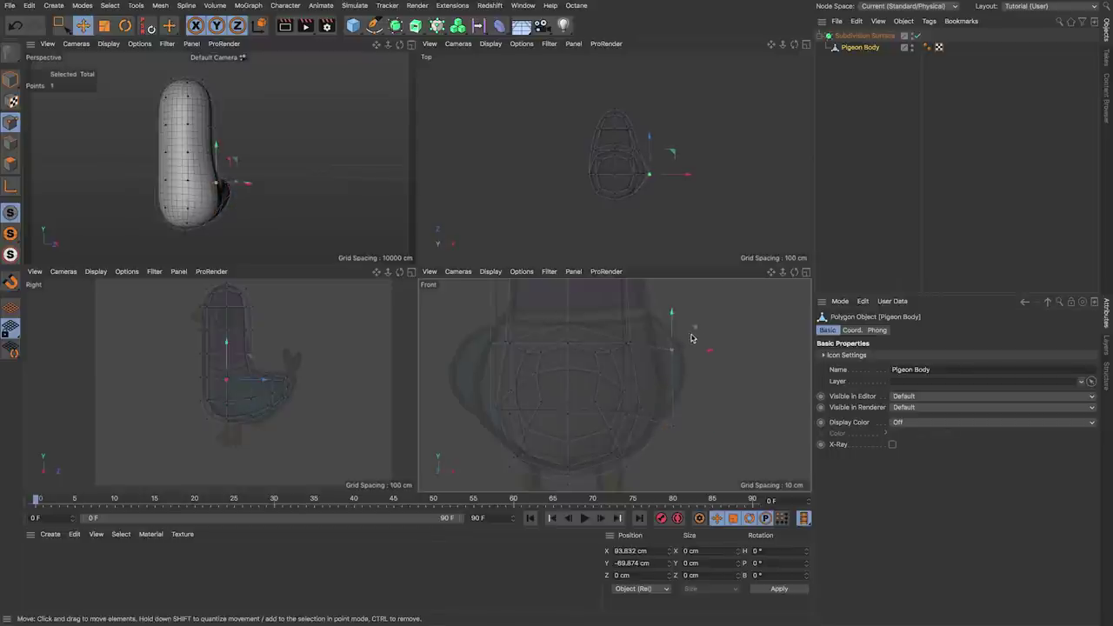
pyautogui.click(678, 353)
pyautogui.click(490, 414)
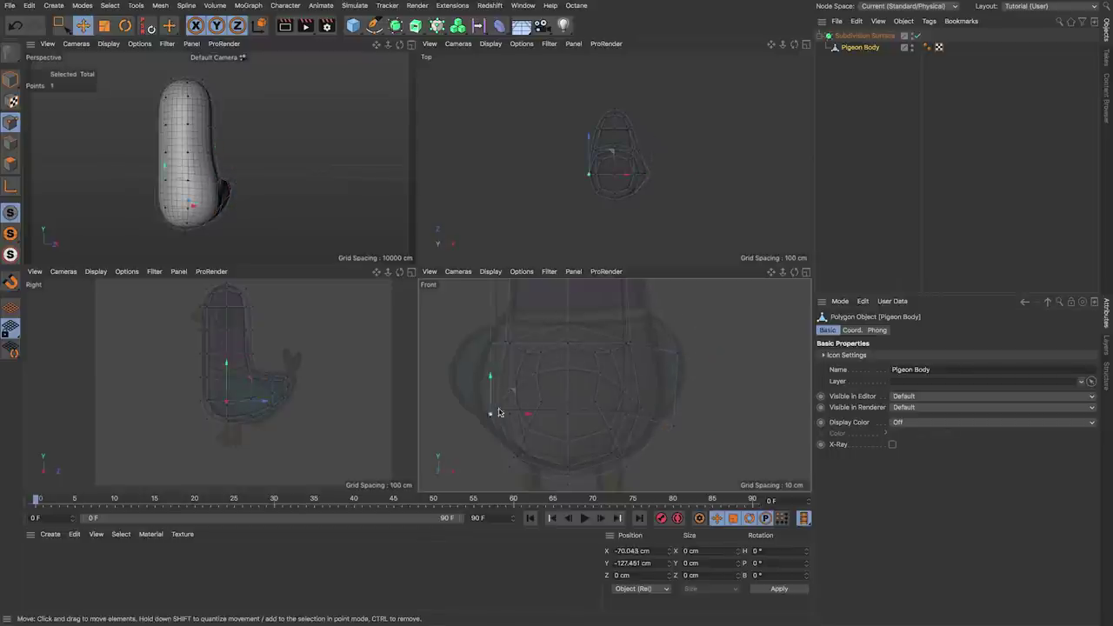
pyautogui.moveTo(522, 390); pyautogui.dragTo(488, 418)
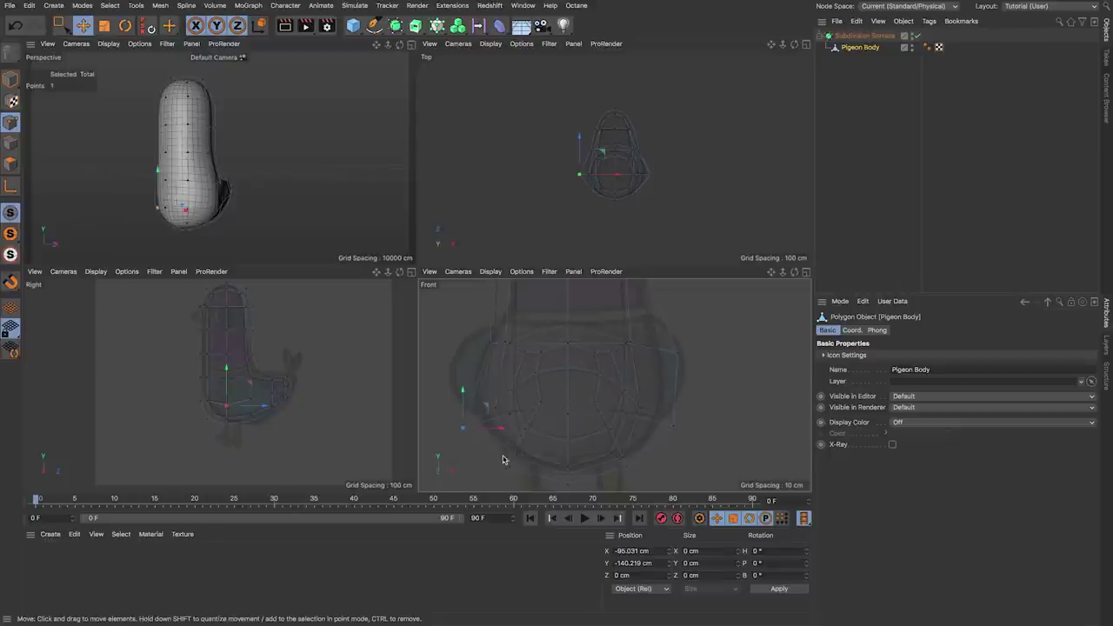
# Step: Undo the outward moves of the lower side points on both sides of the body
pyautogui.hotkey('ctrl', 'z')
pyautogui.hotkey('ctrl', 'z')
pyautogui.hotkey('ctrl', 'z')
pyautogui.hotkey('ctrl', 'z')
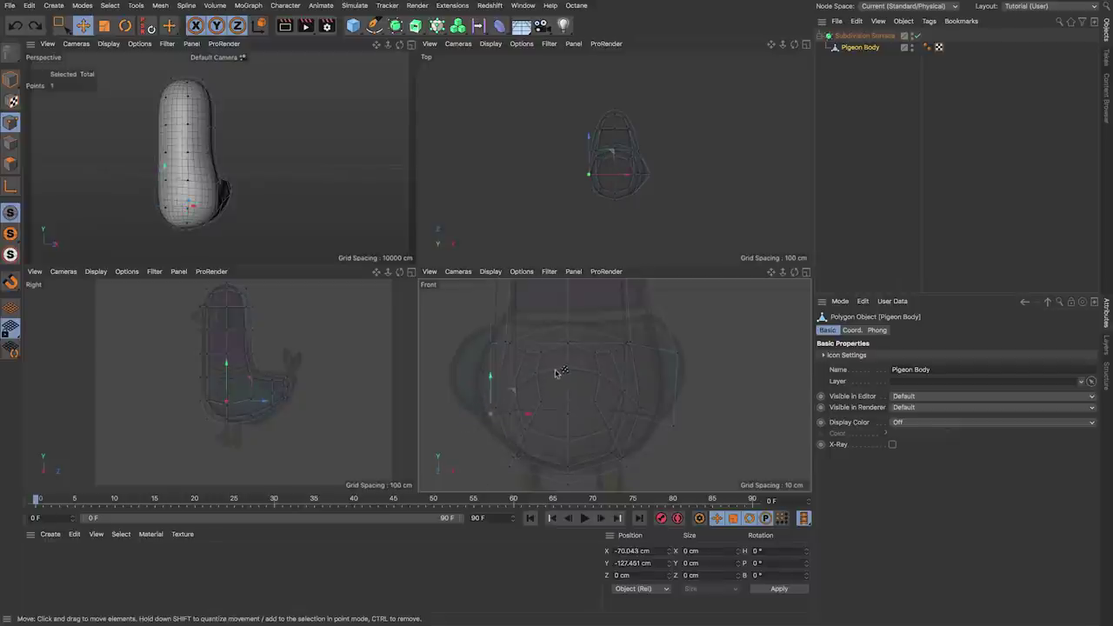
pyautogui.hotkey('ctrl', 'z')
pyautogui.hotkey('ctrl', 'z')
pyautogui.hotkey('ctrl', 'z')
pyautogui.hotkey('ctrl', 'z')
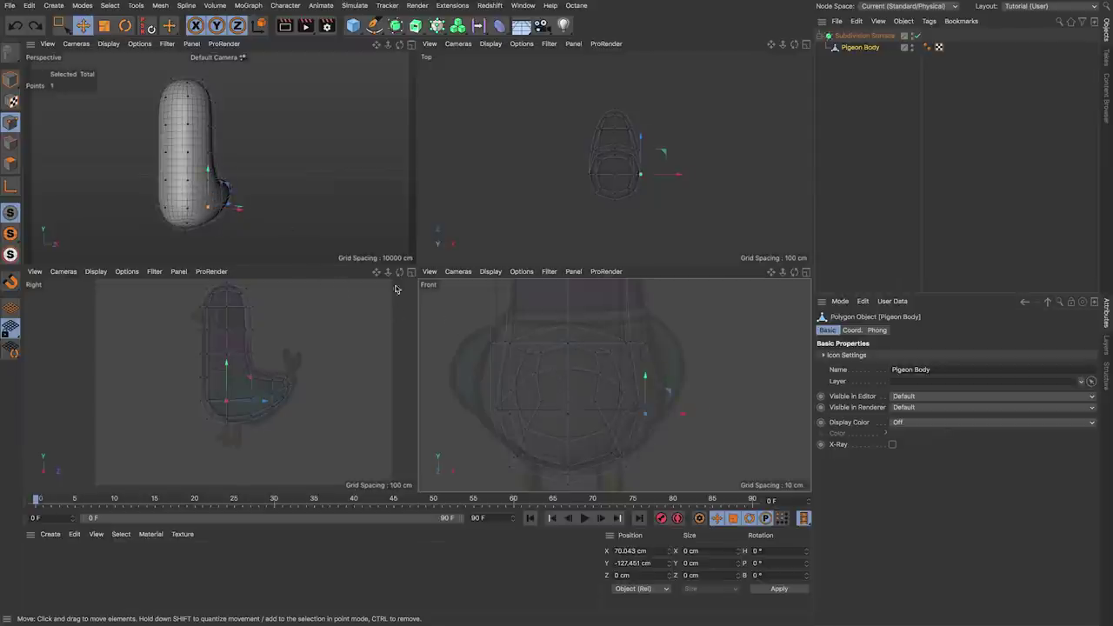
# Step: Rectangle-select all points on the -X half of the body in the Front view, leaving out the centre line
pyautogui.moveTo(261, 213)
pyautogui.keyDown('alt'); pyautogui.mouseDown()
pyautogui.moveTo(231, 199)
pyautogui.moveTo(258, 205)
pyautogui.mouseUp(); pyautogui.keyUp('alt')
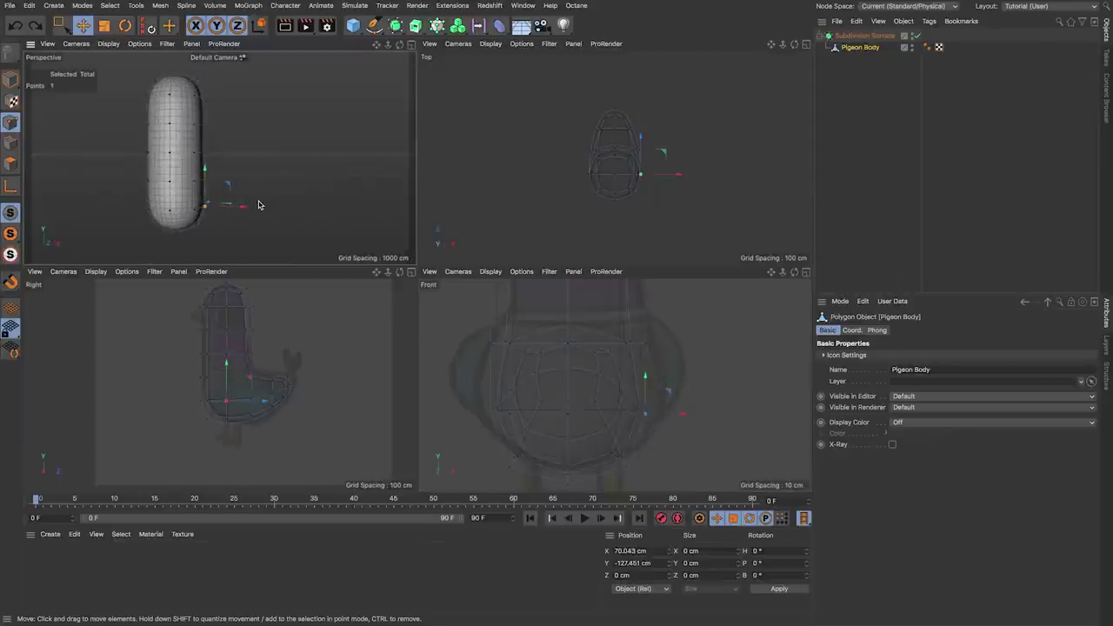
pyautogui.scroll(-5, 549, 410)
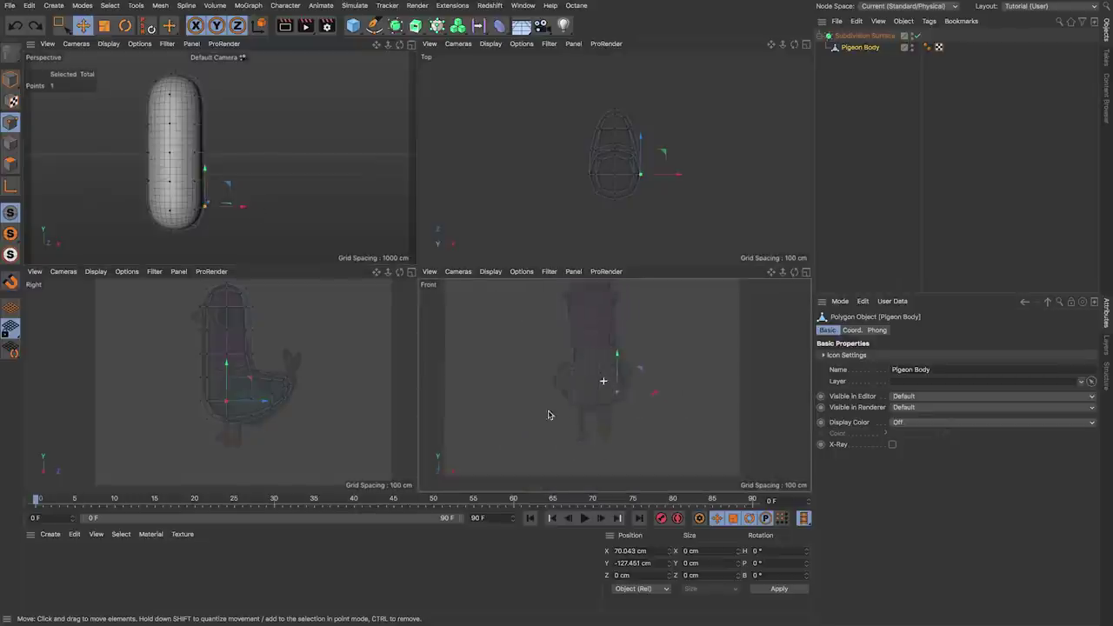
pyautogui.press('0')
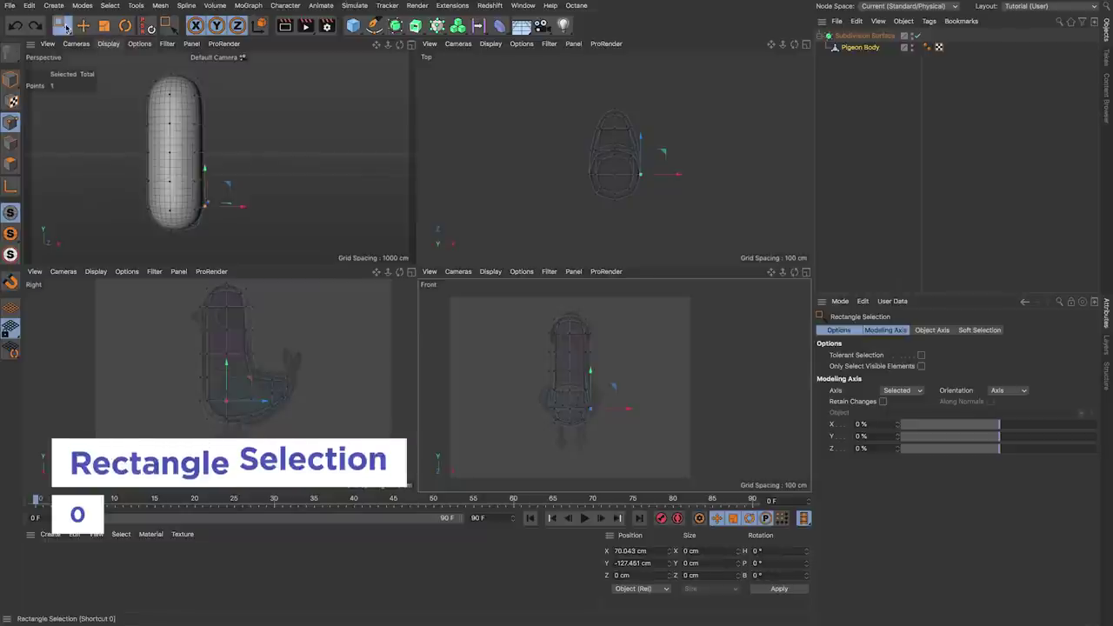
pyautogui.moveTo(480, 300); pyautogui.dragTo(568, 447)
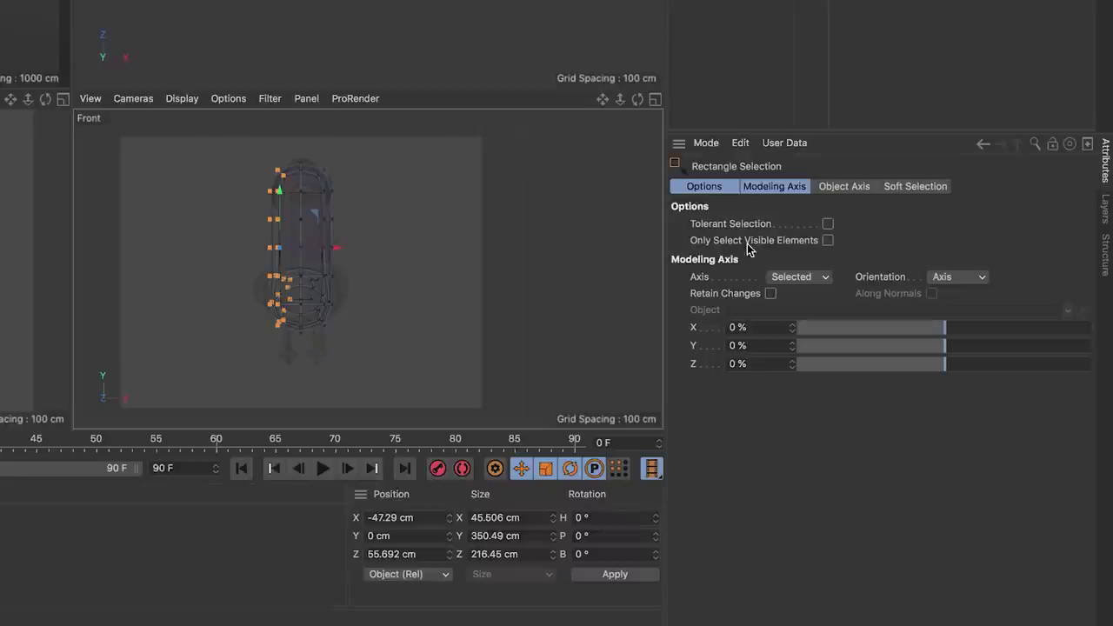
# Step: Try rectangle-selecting the -X half of the body with Only Select Visible Elements enabled
pyautogui.click(829, 242)
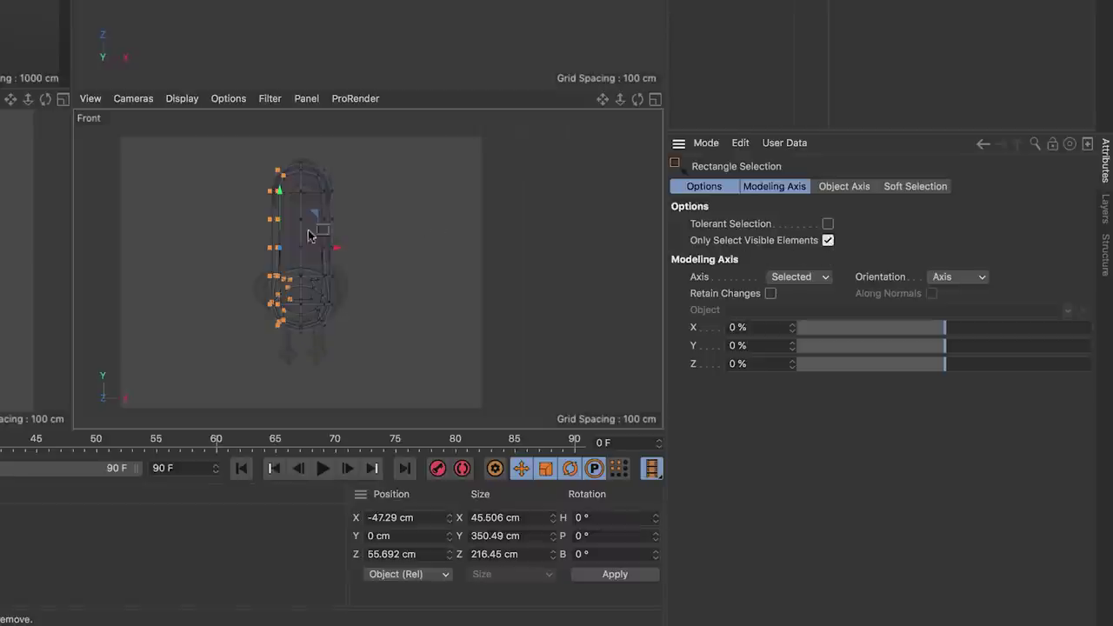
pyautogui.moveTo(197, 141); pyautogui.dragTo(292, 357)
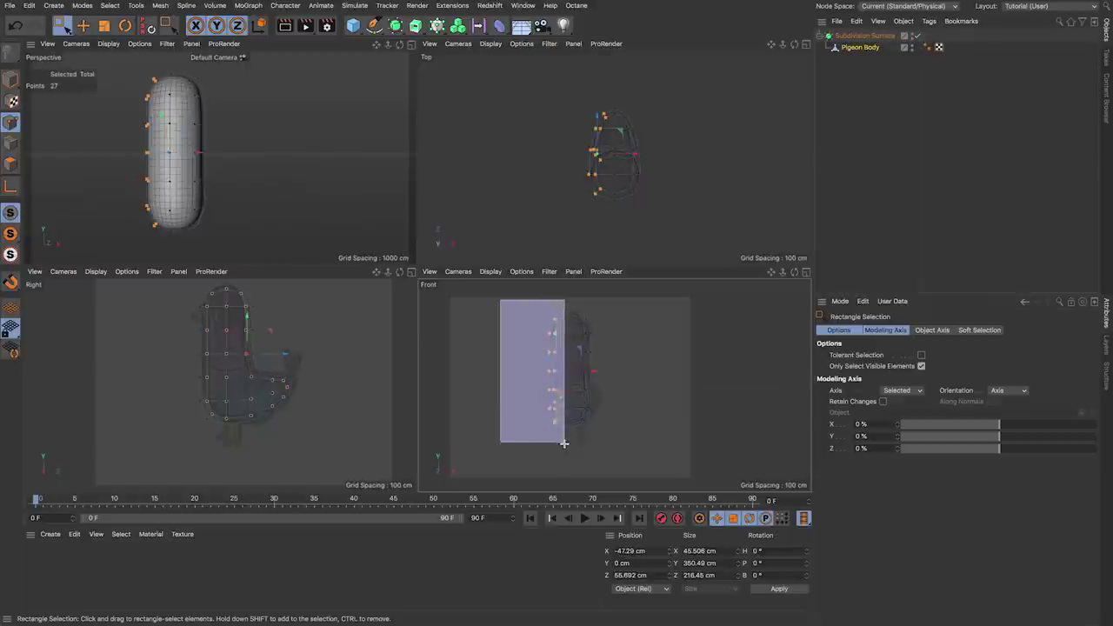
pyautogui.moveTo(563, 443); pyautogui.dragTo(566, 447)
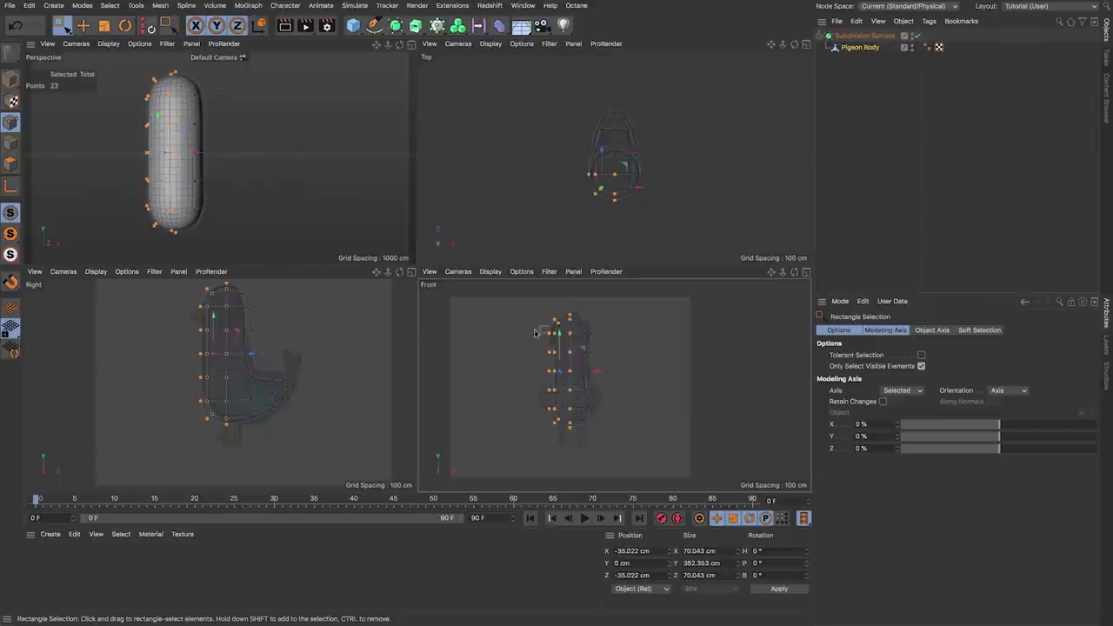
pyautogui.moveTo(526, 293); pyautogui.dragTo(564, 451)
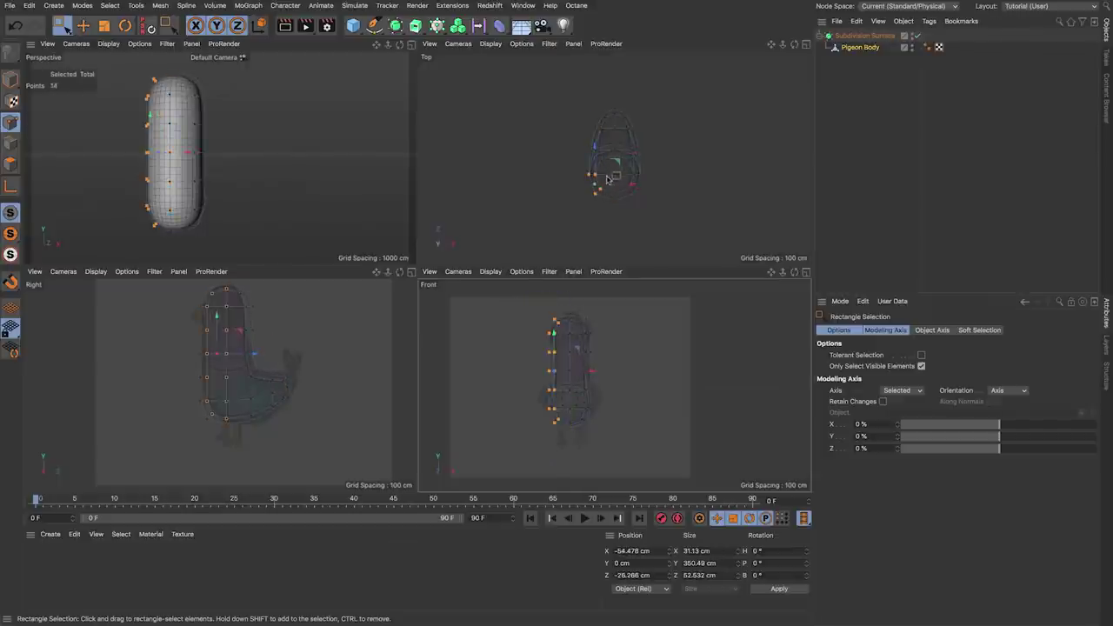
# Step: Disable Only Select Visible Elements, reselect all points on the body's -X half in the Front view and delete them
pyautogui.click(921, 366)
pyautogui.moveTo(508, 301); pyautogui.dragTo(566, 448)
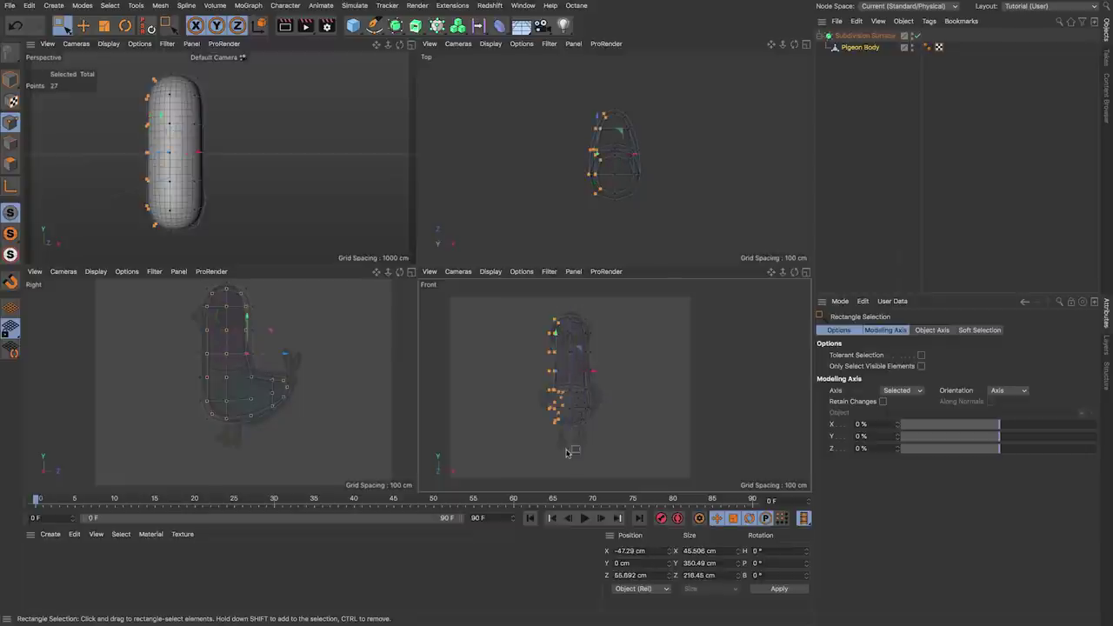
pyautogui.press('Delete')
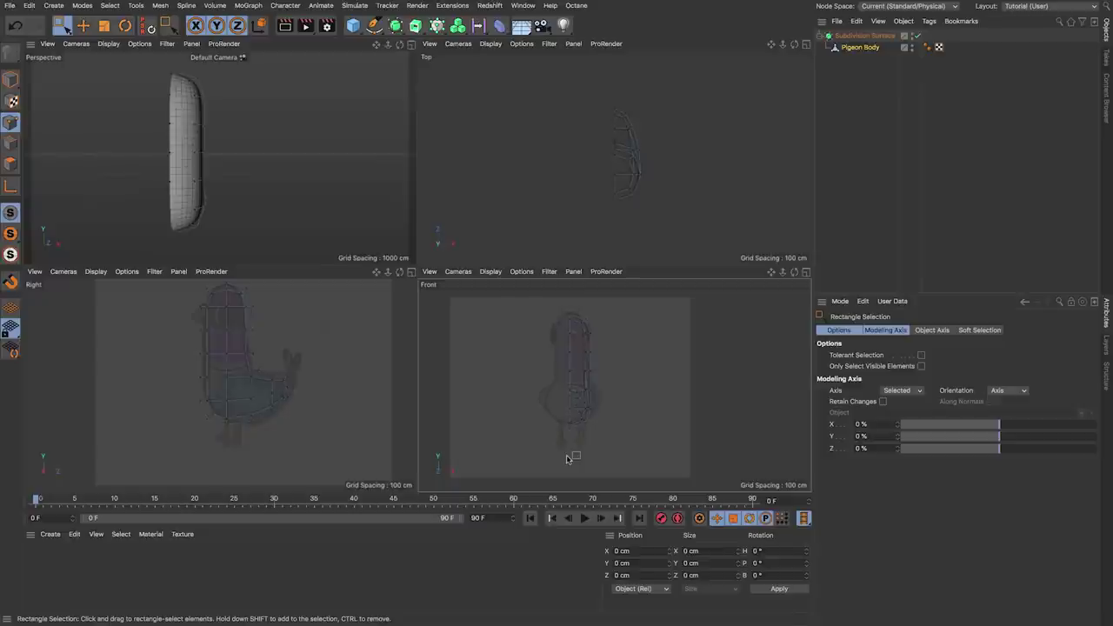
# Step: Add a Symmetry object inside the Subdivision Surface and make Pigeon Body its child
pyautogui.click(396, 26)
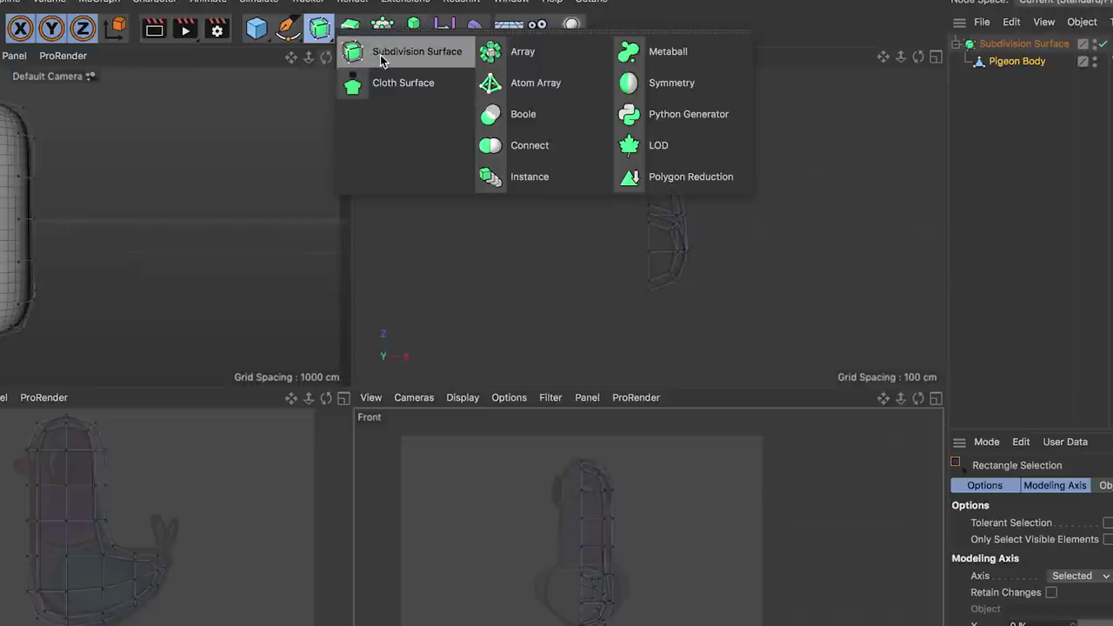
pyautogui.click(675, 80)
pyautogui.moveTo(858, 40); pyautogui.dragTo(879, 50)
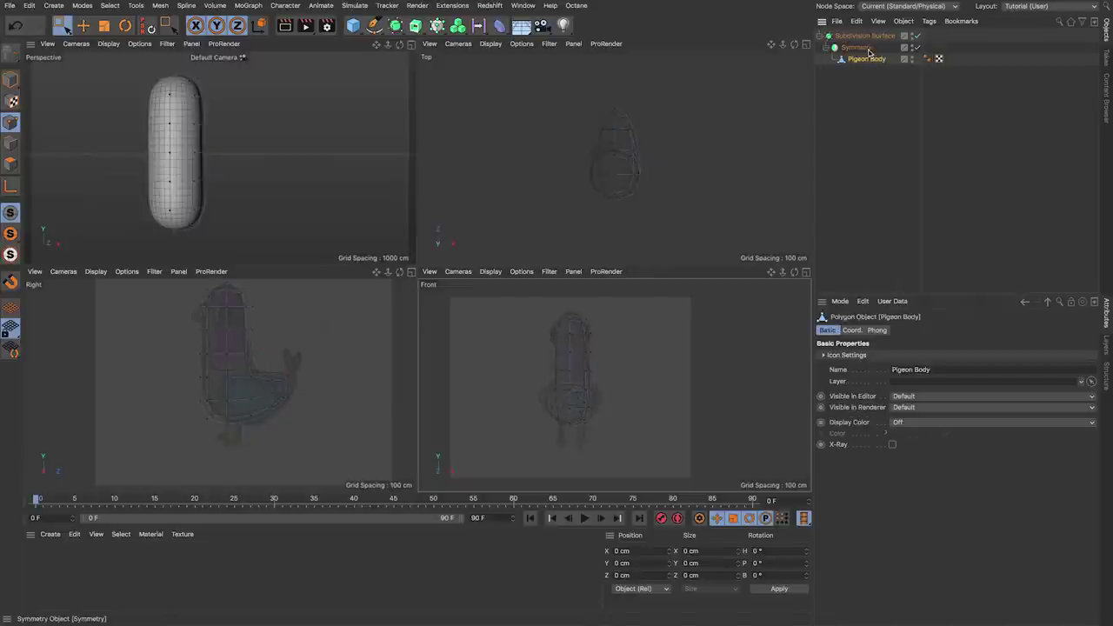
pyautogui.keyDown('alt'); pyautogui.moveTo(171, 181); pyautogui.dragTo(190, 179); pyautogui.keyUp('alt')
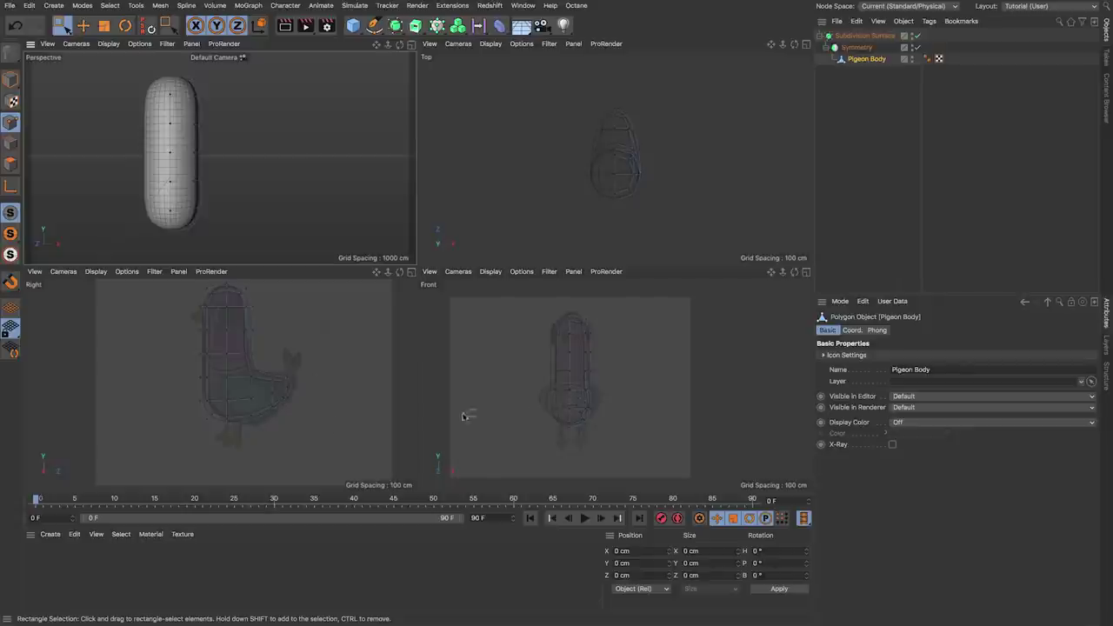
# Step: With the Move tool, pull the lower side point of the body outward in the Front view to about X 117, Y -115 cm
pyautogui.click(600, 413)
pyautogui.press('e')
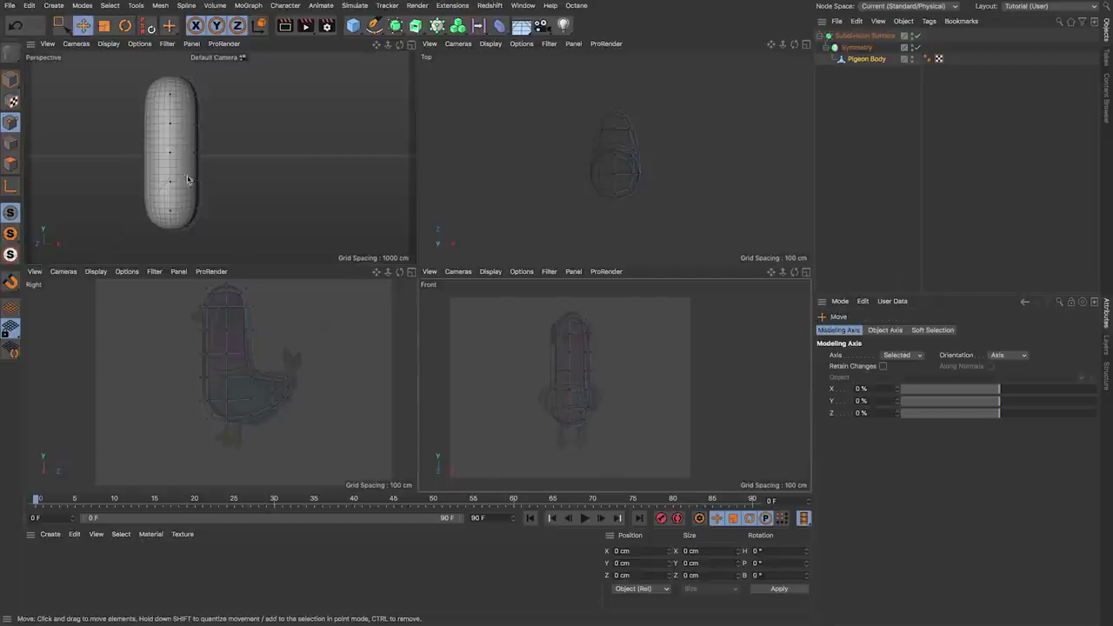
pyautogui.click(227, 402)
pyautogui.moveTo(621, 387); pyautogui.dragTo(636, 385)
pyautogui.scroll(3, 171, 209)
pyautogui.scroll(3, 171, 209)
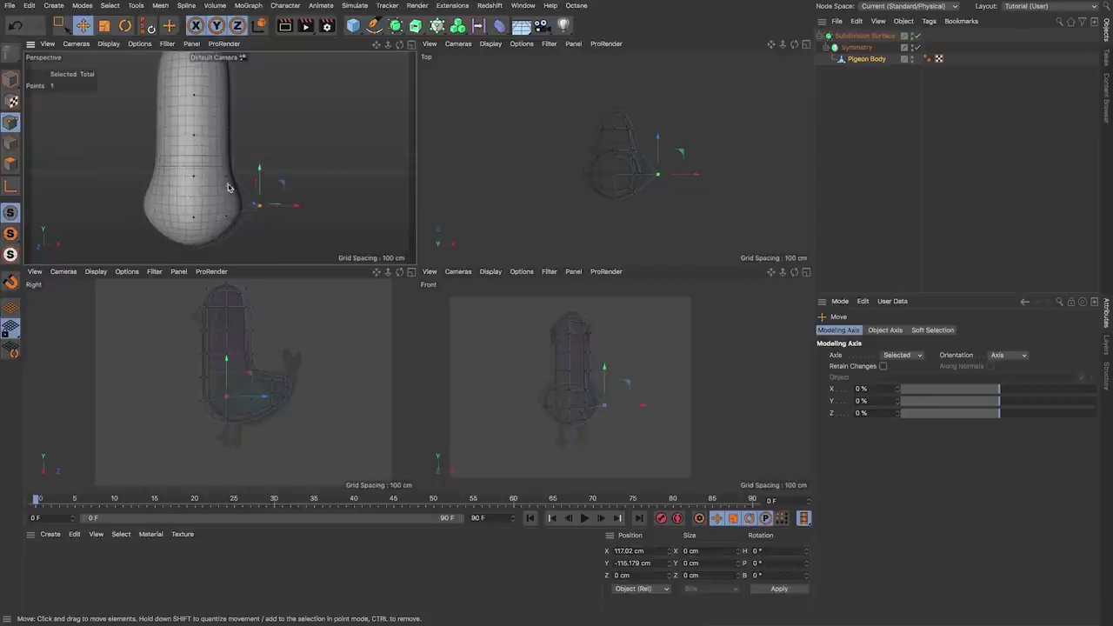
# Step: Pull the upper side point of the lower body outward to about X 107, Y -79 cm
pyautogui.moveTo(229, 181); pyautogui.dragTo(279, 166)
pyautogui.scroll(5, 597, 387)
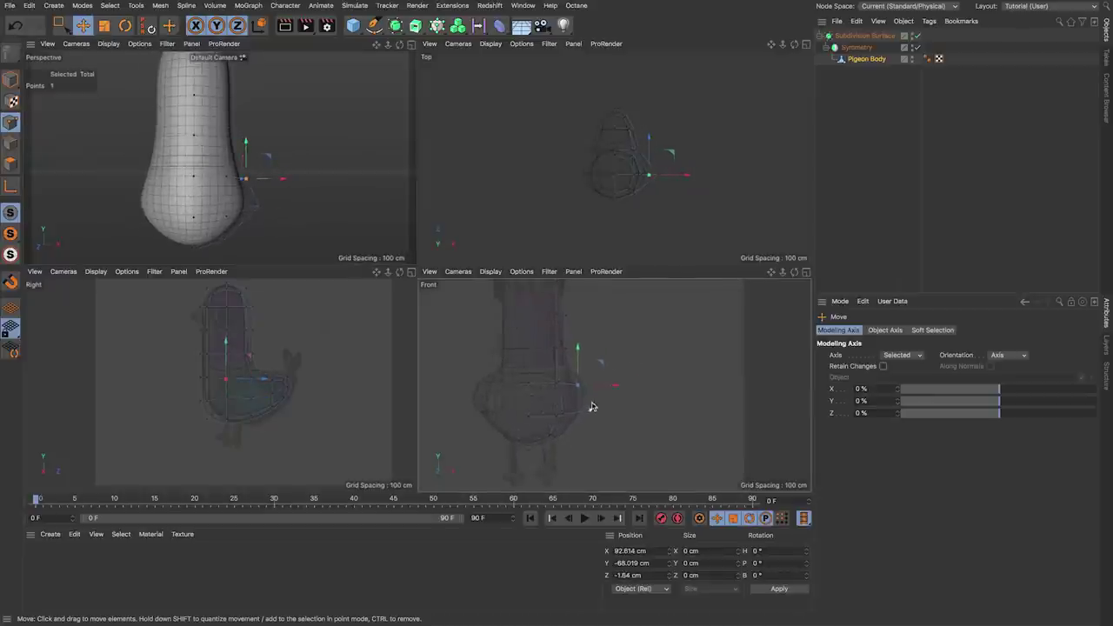
pyautogui.moveTo(591, 367); pyautogui.dragTo(604, 365)
pyautogui.moveTo(598, 351); pyautogui.dragTo(597, 365)
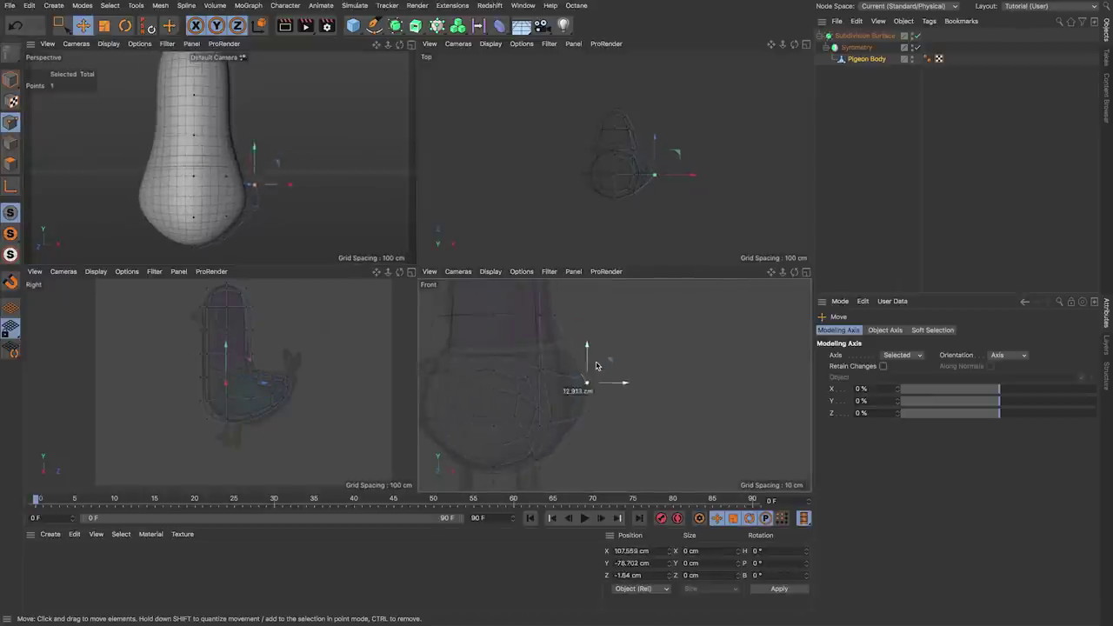
# Step: Reposition the lower side point in the Front view to about X 104, Y -134 cm, following the reference outline
pyautogui.moveTo(595, 415); pyautogui.dragTo(583, 431)
pyautogui.keyDown('alt'); pyautogui.moveTo(574, 401); pyautogui.dragTo(602, 378, button='middle'); pyautogui.keyUp('alt')
pyautogui.click(563, 444)
pyautogui.moveTo(595, 424); pyautogui.dragTo(598, 425)
pyautogui.click(522, 447)
pyautogui.scroll(5, 182, 414)
# Step: Refine the side points in the Right and Top views, adjusting their height, depth and width on the lower body
pyautogui.click(281, 397)
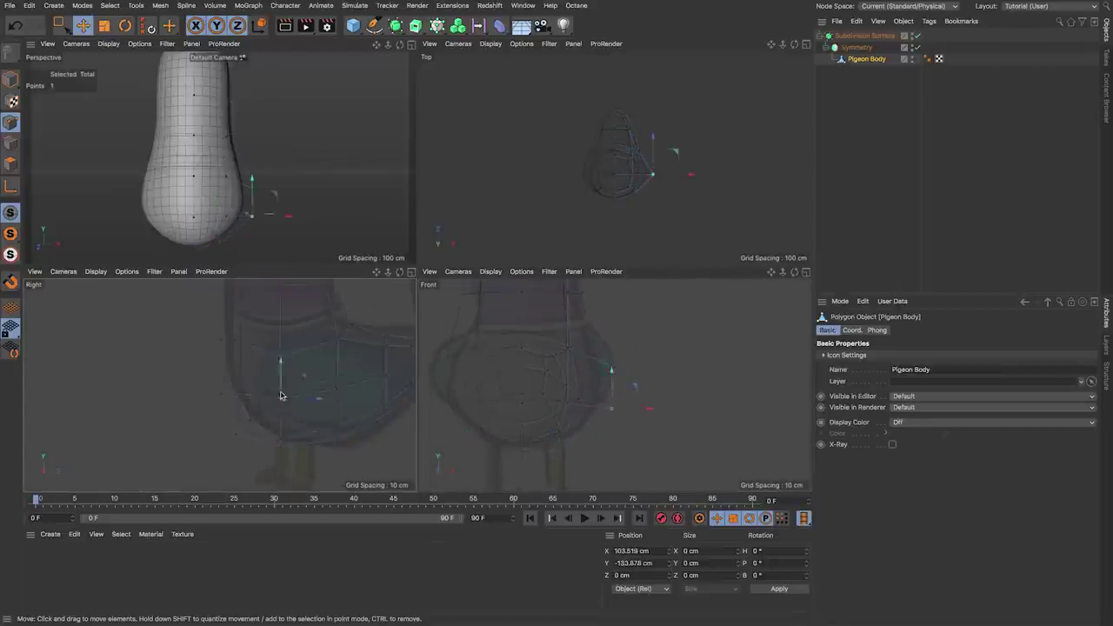
pyautogui.moveTo(281, 396); pyautogui.dragTo(285, 393)
pyautogui.moveTo(281, 355); pyautogui.dragTo(290, 352)
pyautogui.scroll(5, 619, 155)
pyautogui.scroll(3, 616, 155)
pyautogui.moveTo(621, 157); pyautogui.dragTo(624, 158)
pyautogui.keyDown('alt'); pyautogui.moveTo(235, 195); pyautogui.dragTo(87, 209); pyautogui.keyUp('alt')
pyautogui.moveTo(651, 139); pyautogui.dragTo(645, 141)
pyautogui.moveTo(665, 223); pyautogui.dragTo(663, 227)
pyautogui.keyDown('alt'); pyautogui.moveTo(165, 227); pyautogui.dragTo(261, 231); pyautogui.keyUp('alt')
# Step: Fine-tune the side and bottom points against the front outline, bringing the upper side point to about X 97, Y -81 cm
pyautogui.click(611, 403)
pyautogui.moveTo(632, 385); pyautogui.dragTo(626, 388)
pyautogui.click(624, 339)
pyautogui.moveTo(645, 318); pyautogui.dragTo(642, 320)
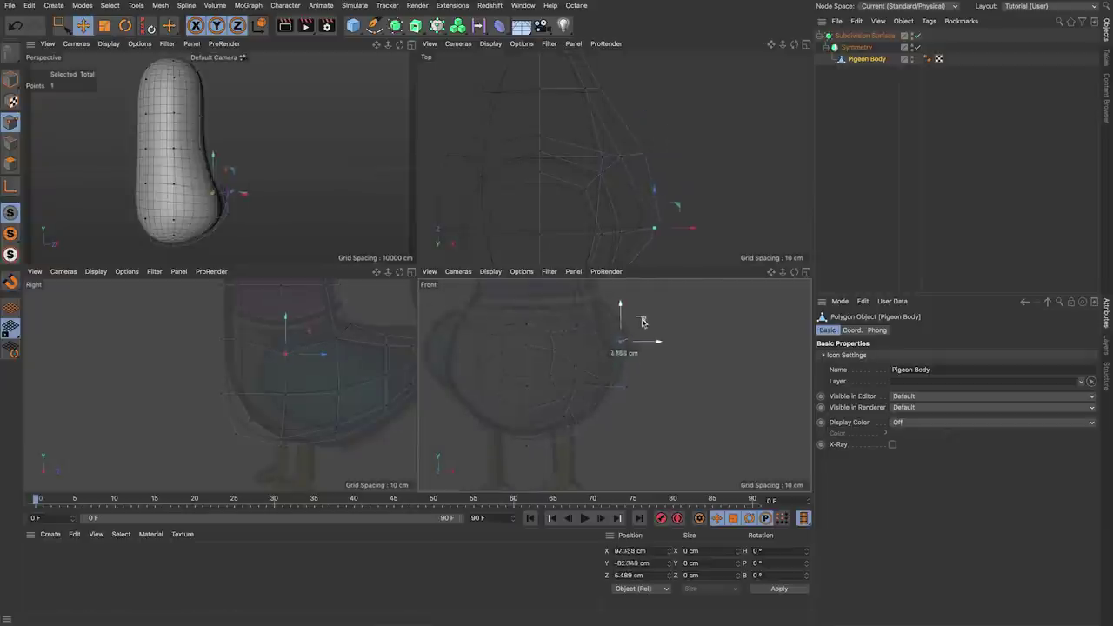
pyautogui.click(591, 340)
pyautogui.click(573, 429)
pyautogui.moveTo(589, 408); pyautogui.dragTo(587, 403)
pyautogui.moveTo(225, 211); pyautogui.dragTo(241, 204)
# Step: Try moving the front centre seam point along X off the symmetry plane to 32.77 cm
pyautogui.click(174, 186)
pyautogui.keyDown('alt'); pyautogui.moveTo(174, 185); pyautogui.dragTo(229, 203); pyautogui.keyUp('alt')
pyautogui.click(142, 186)
pyautogui.scroll(3, 172, 201)
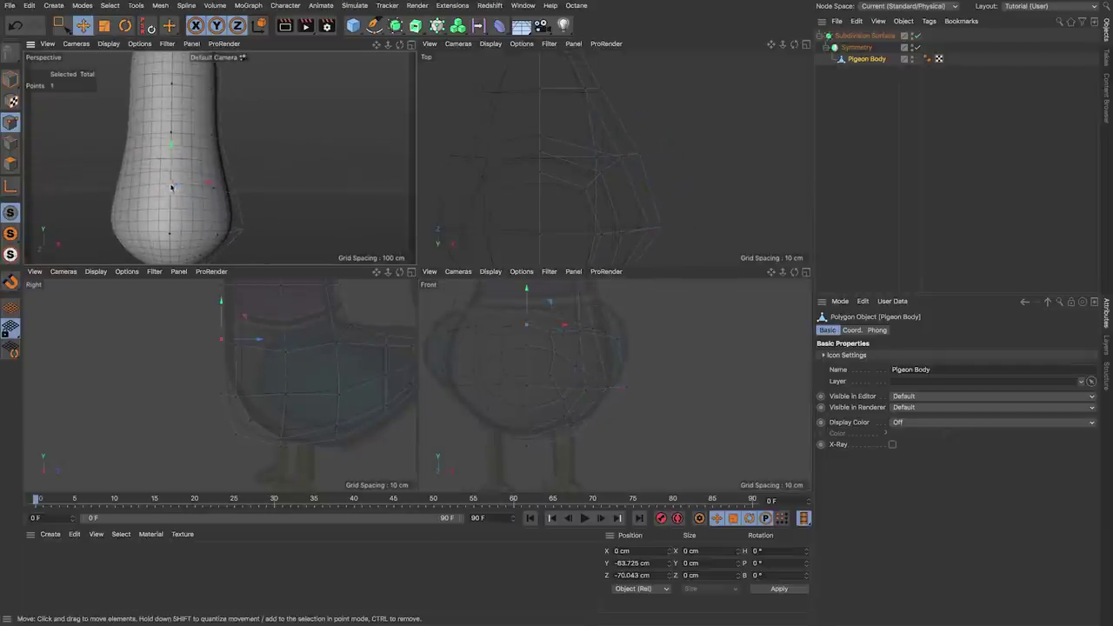
pyautogui.moveTo(209, 184); pyautogui.dragTo(172, 206)
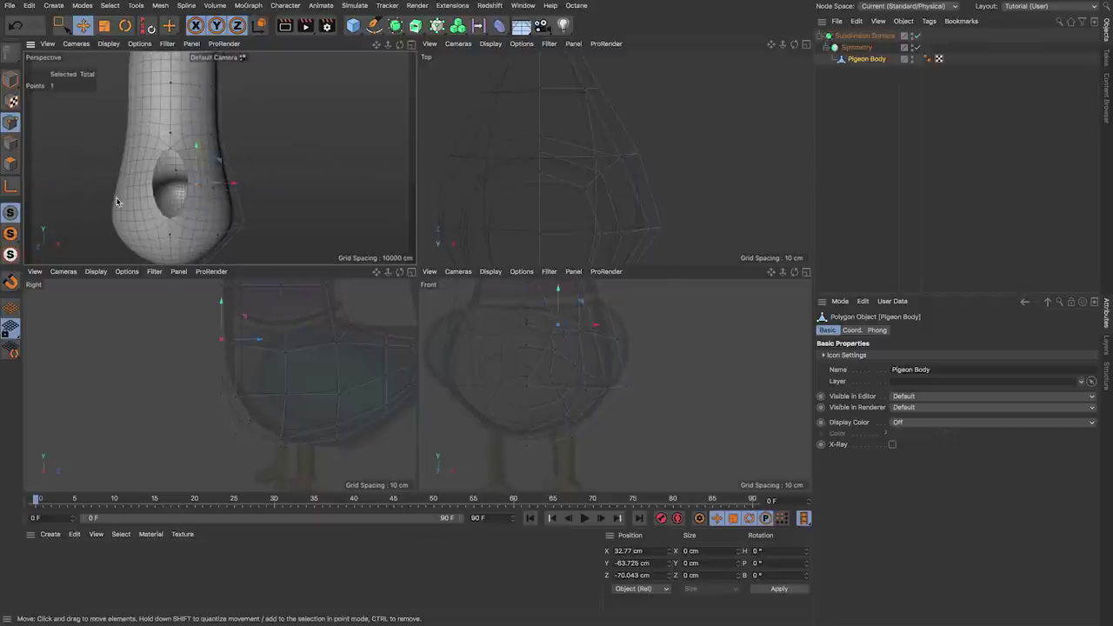
# Step: Reselect the displaced front centre point and set its X position to 0 cm
pyautogui.click(229, 148)
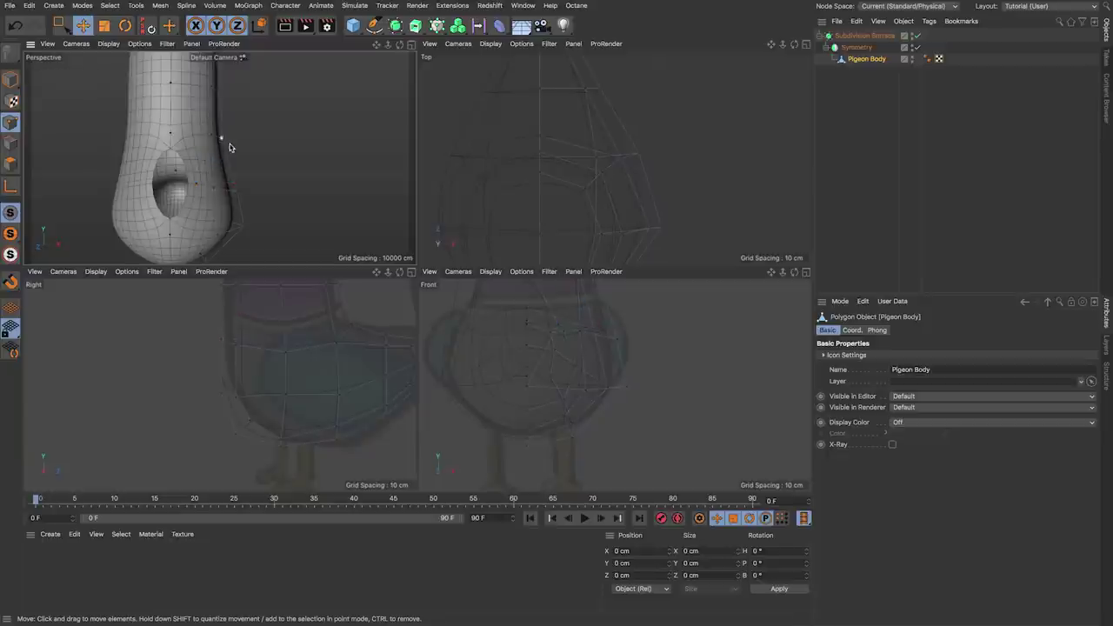
pyautogui.click(195, 184)
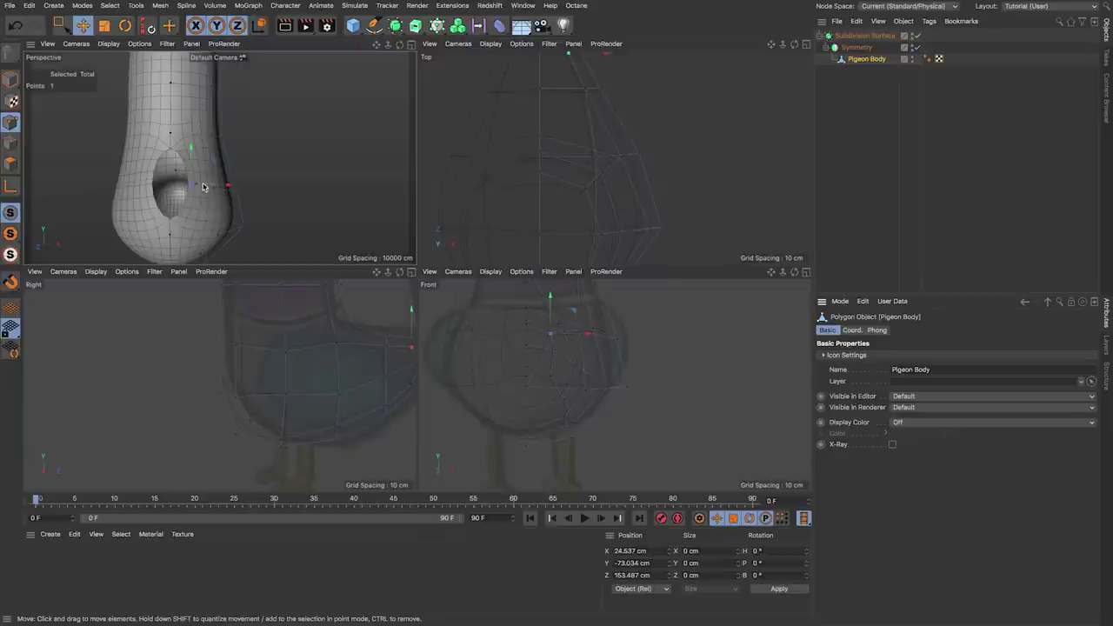
pyautogui.click(195, 186)
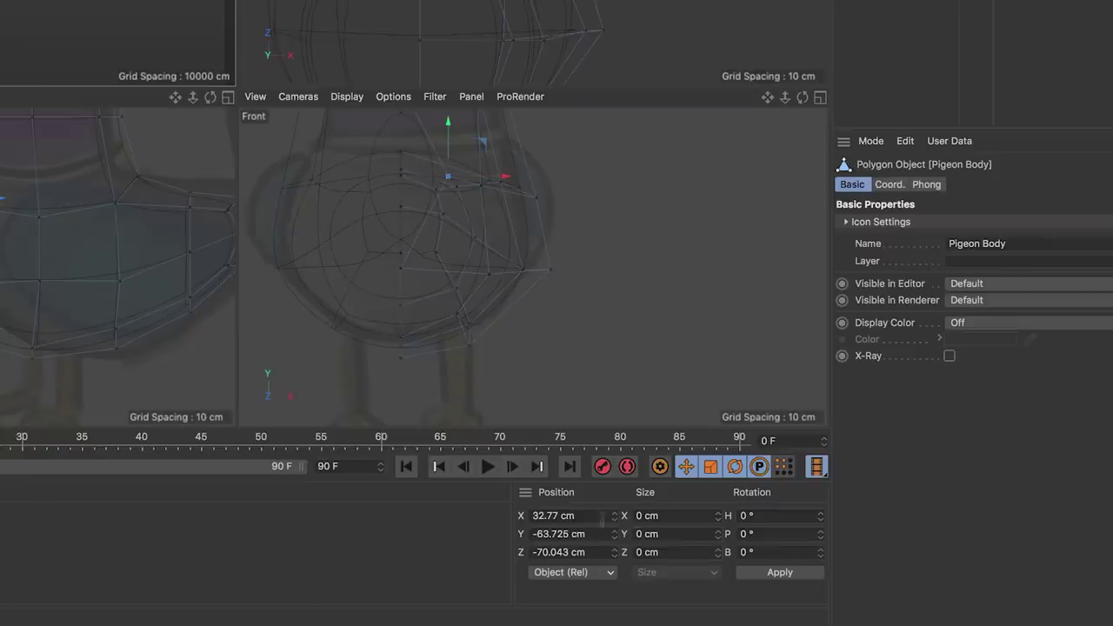
pyautogui.click(553, 515)
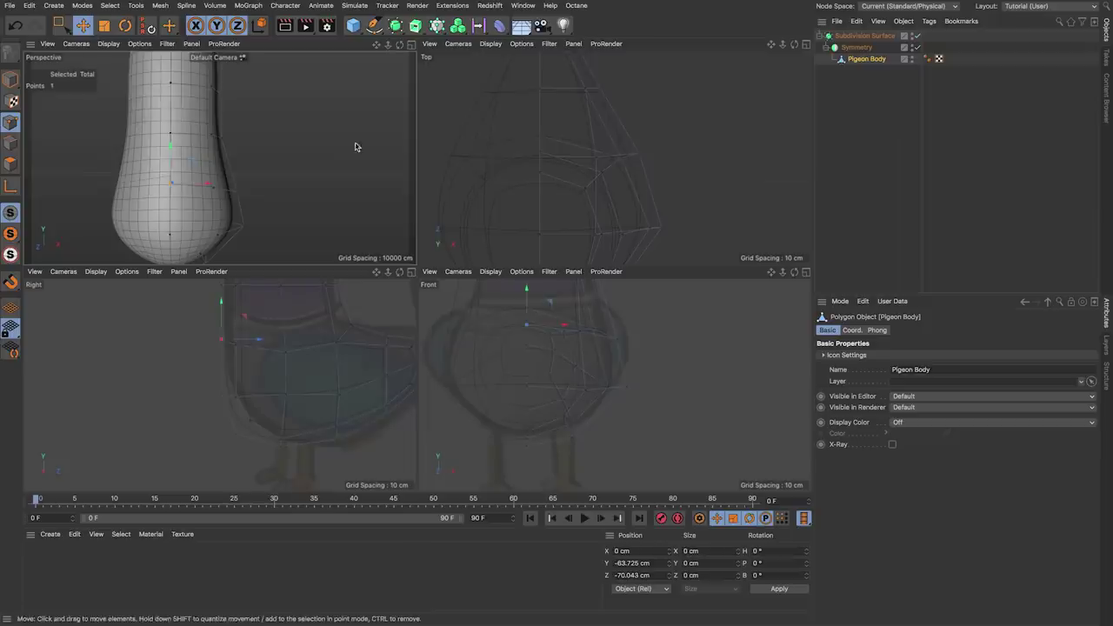
# Step: Pull the upper side point of the lower body slightly further outward along X in the Front view
pyautogui.moveTo(178, 162)
pyautogui.keyDown('alt'); pyautogui.mouseDown()
pyautogui.moveTo(109, 173)
pyautogui.moveTo(161, 159)
pyautogui.mouseUp(); pyautogui.keyUp('alt')
pyautogui.keyDown('alt'); pyautogui.moveTo(243, 193); pyautogui.dragTo(267, 174); pyautogui.keyUp('alt')
pyautogui.click(198, 191)
pyautogui.click(254, 199)
pyautogui.moveTo(662, 326); pyautogui.dragTo(698, 331)
pyautogui.keyDown('alt'); pyautogui.moveTo(208, 194); pyautogui.dragTo(234, 207); pyautogui.keyUp('alt')
# Step: Move the lower front point in the Right view to about Y -163, Z -40 cm, following the belly outline
pyautogui.click(237, 396)
pyautogui.click(266, 384)
pyautogui.click(250, 422)
pyautogui.moveTo(281, 405); pyautogui.dragTo(278, 408)
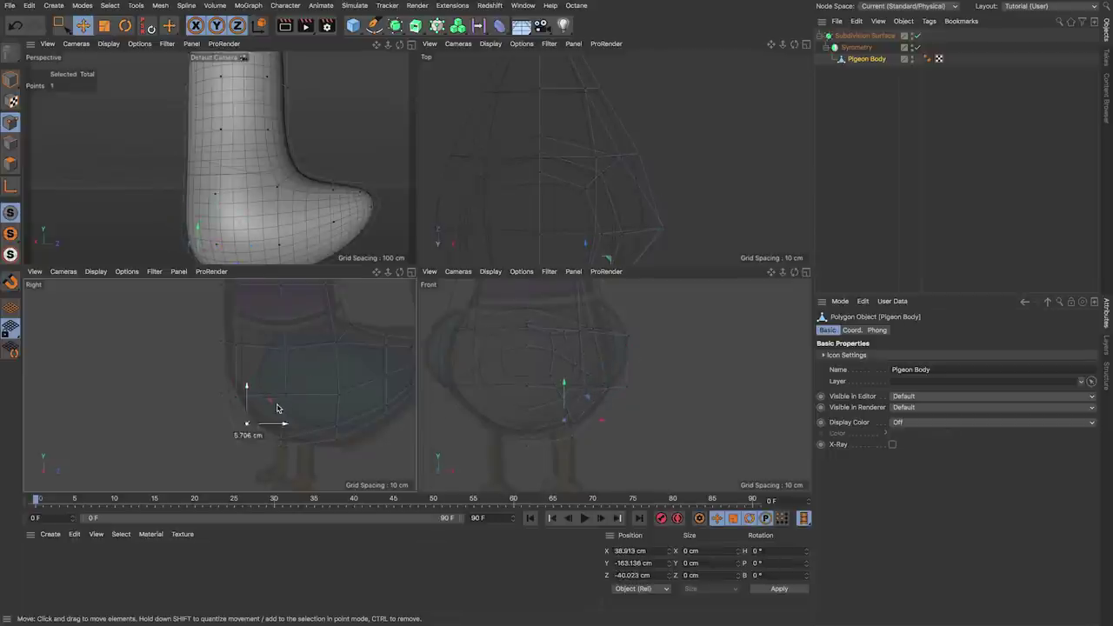
# Step: In polygon mode, select the underside polygon above the leg and inset it about 13 cm with Extrude Inner
pyautogui.keyDown('alt'); pyautogui.moveTo(261, 200); pyautogui.dragTo(216, 240); pyautogui.keyUp('alt')
pyautogui.click(11, 166)
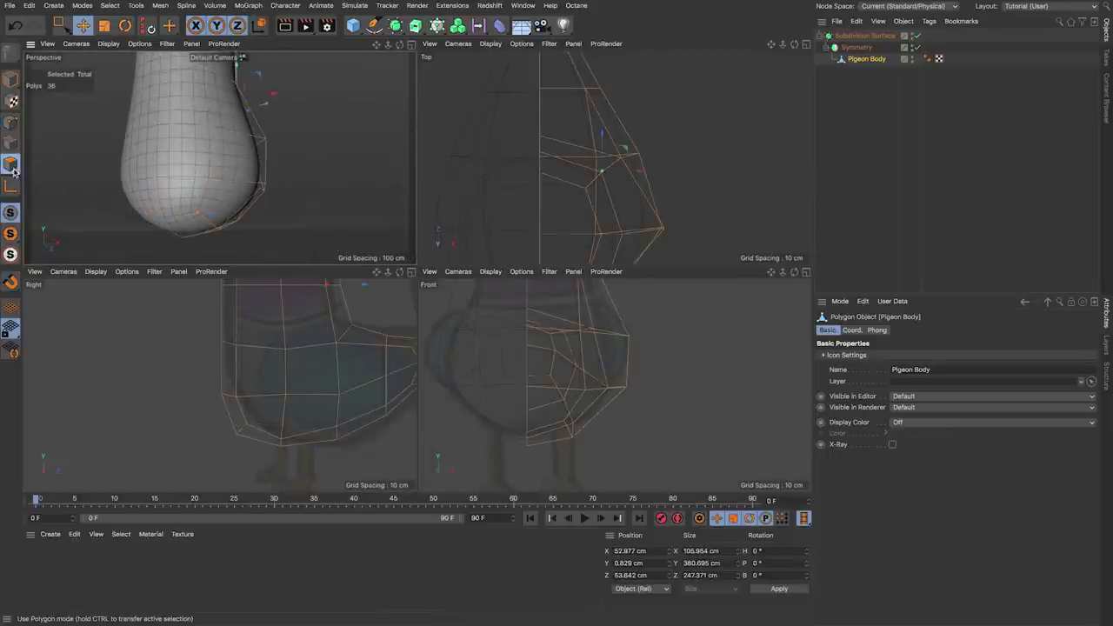
pyautogui.moveTo(224, 239)
pyautogui.keyDown('alt'); pyautogui.mouseDown()
pyautogui.moveTo(185, 238)
pyautogui.moveTo(193, 228)
pyautogui.moveTo(234, 255)
pyautogui.moveTo(304, 171)
pyautogui.moveTo(175, 212)
pyautogui.moveTo(234, 189)
pyautogui.moveTo(209, 236)
pyautogui.mouseUp(); pyautogui.keyUp('alt')
pyautogui.click(235, 214)
pyautogui.moveTo(257, 206)
pyautogui.keyDown('alt'); pyautogui.mouseDown()
pyautogui.moveTo(296, 220)
pyautogui.moveTo(235, 180)
pyautogui.moveTo(236, 206)
pyautogui.moveTo(260, 211)
pyautogui.moveTo(248, 196)
pyautogui.moveTo(214, 219)
pyautogui.moveTo(247, 196)
pyautogui.mouseUp(); pyautogui.keyUp('alt')
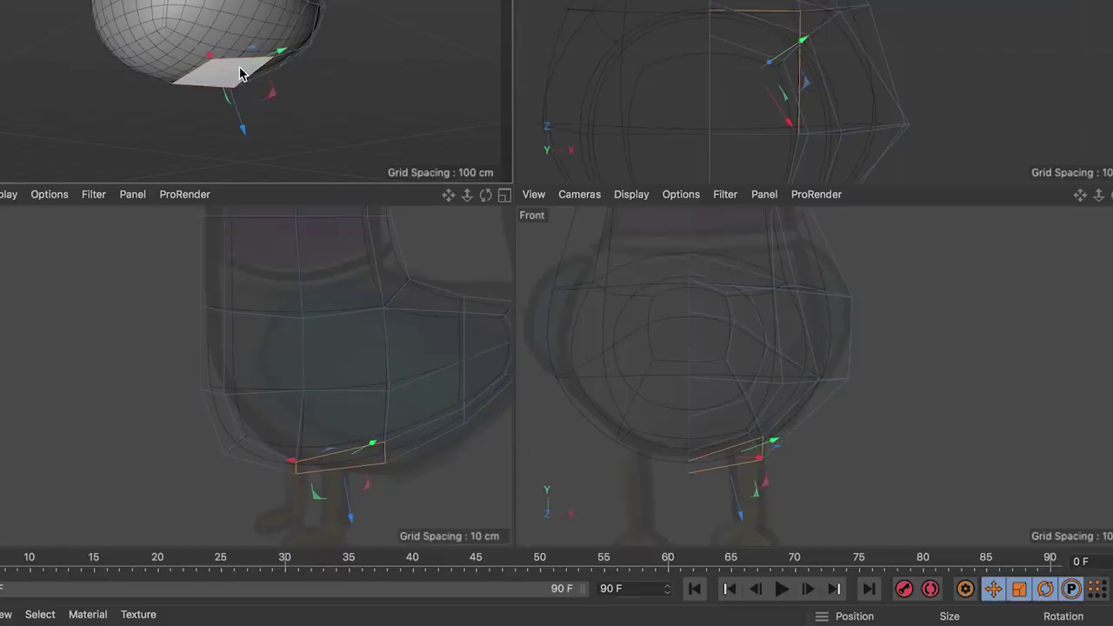
pyautogui.press('m')
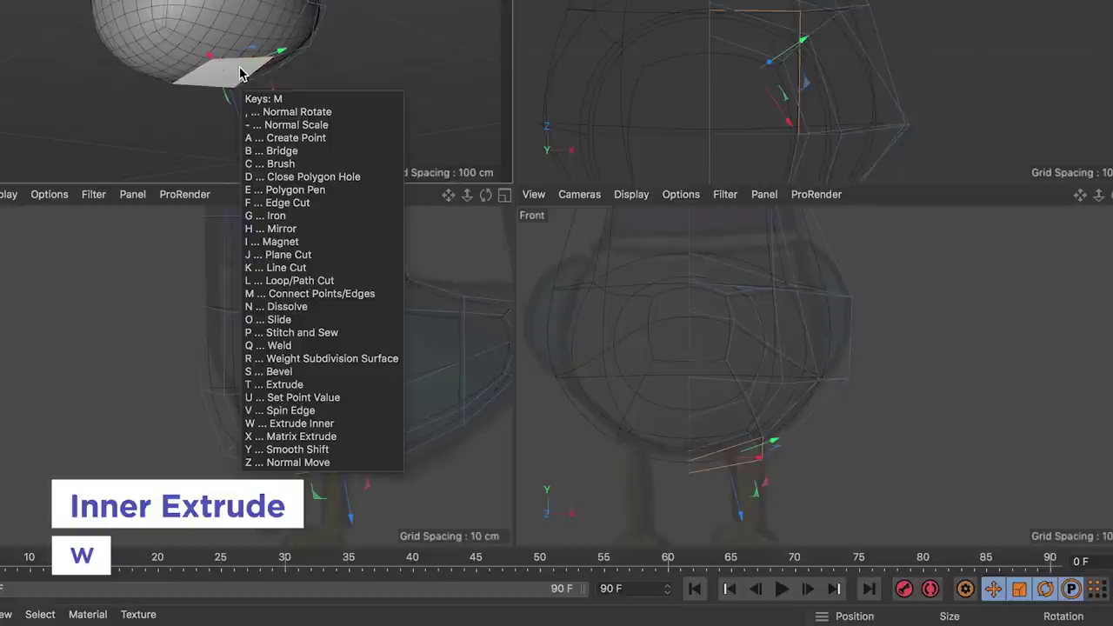
pyautogui.press('w')
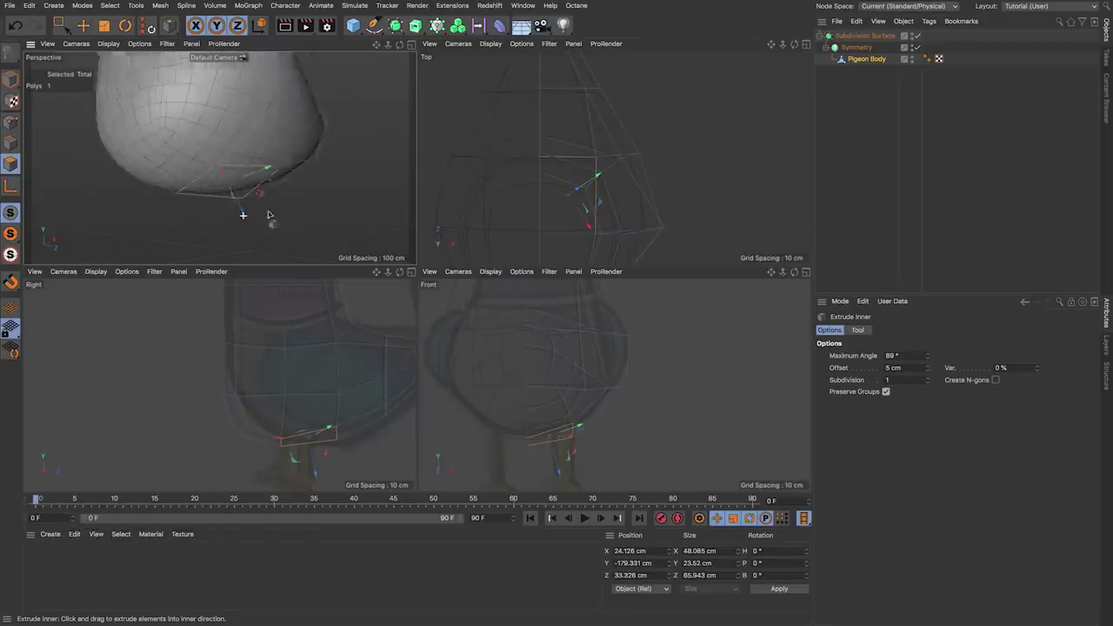
pyautogui.moveTo(346, 188); pyautogui.dragTo(276, 197)
# Step: Flatten the inset underside polygon by setting its Y size to 0 cm
pyautogui.keyDown('alt'); pyautogui.moveTo(276, 196); pyautogui.dragTo(320, 167); pyautogui.keyUp('alt')
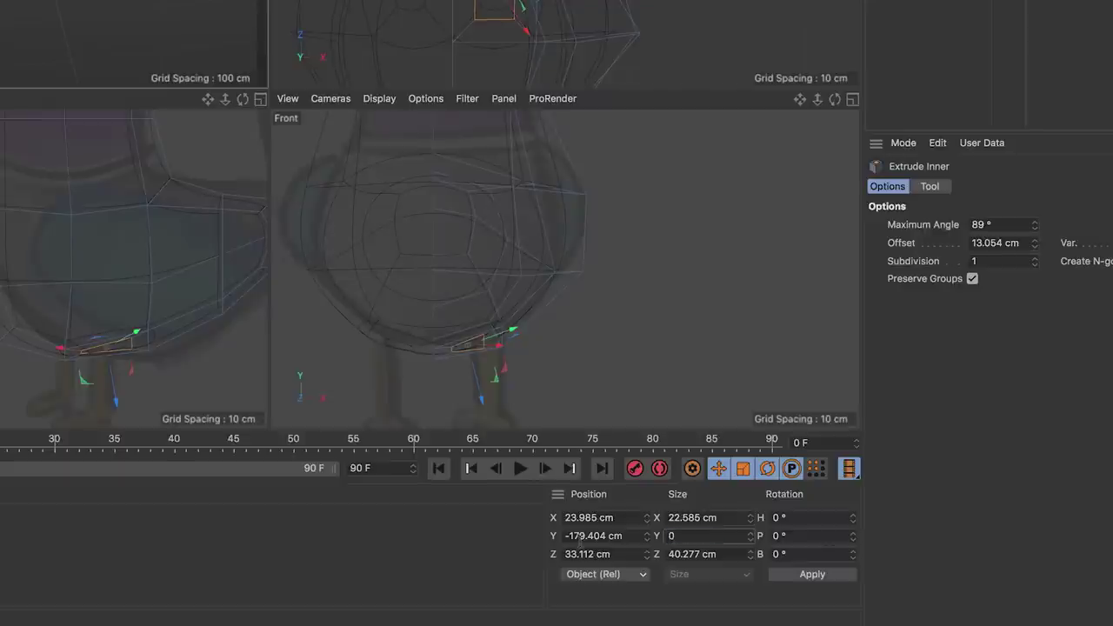
pyautogui.press('Return')
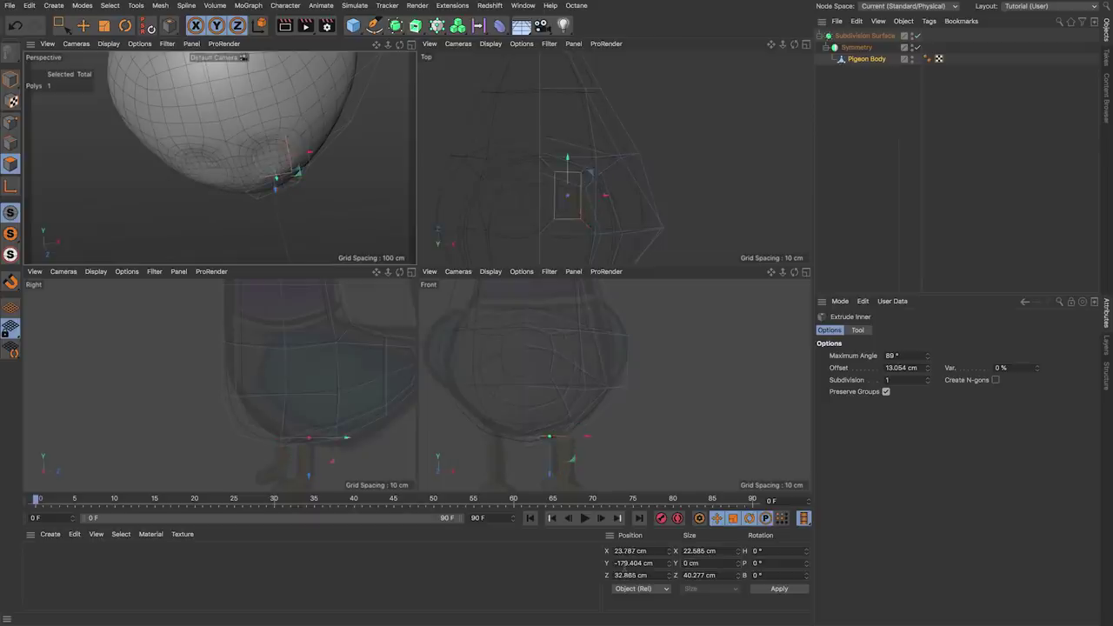
pyautogui.keyDown('alt'); pyautogui.moveTo(270, 163); pyautogui.dragTo(193, 202); pyautogui.keyUp('alt')
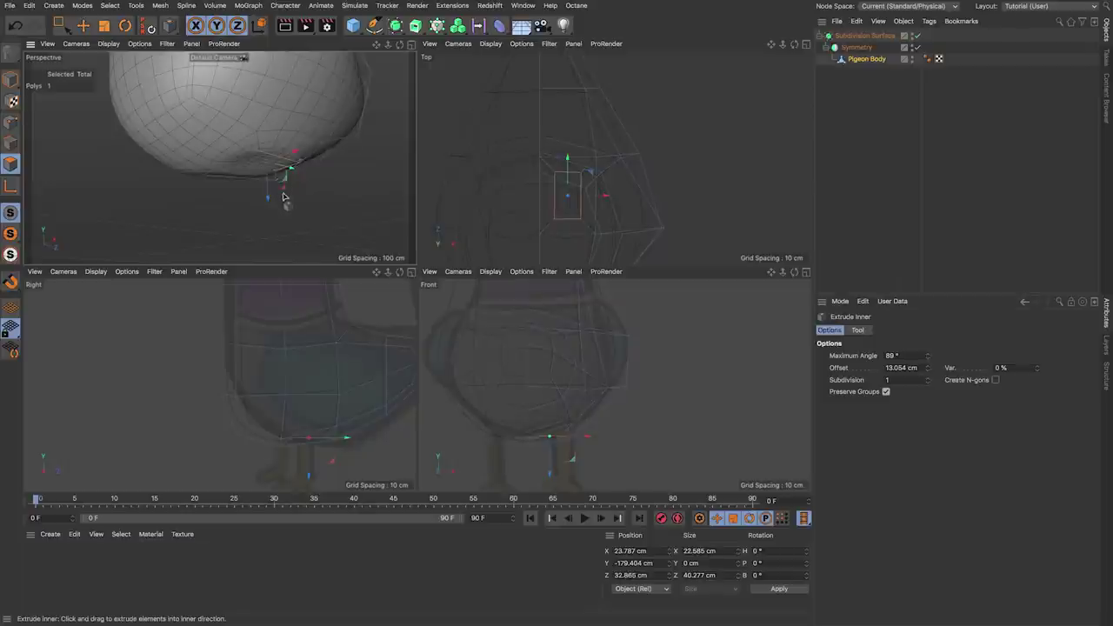
pyautogui.press('d')
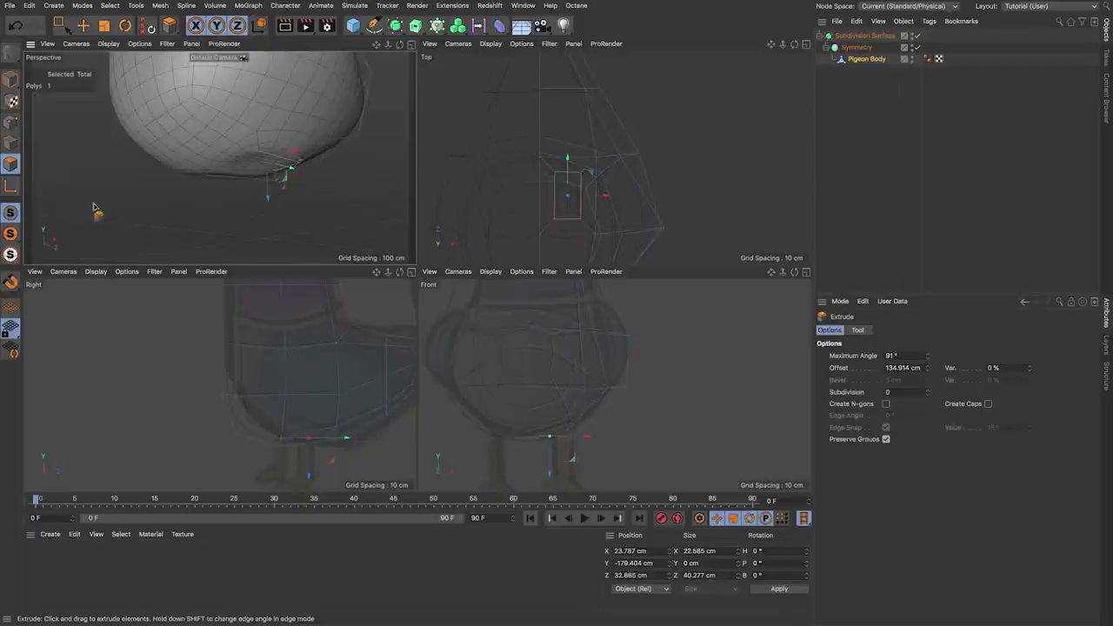
pyautogui.moveTo(218, 218)
pyautogui.mouseDown()
pyautogui.moveTo(360, 155)
pyautogui.moveTo(398, 121)
pyautogui.moveTo(234, 218)
pyautogui.moveTo(209, 213)
pyautogui.moveTo(281, 208)
pyautogui.moveTo(281, 199)
pyautogui.moveTo(368, 203)
pyautogui.moveTo(218, 209)
pyautogui.mouseUp()
pyautogui.hotkey('ctrl', 'z')
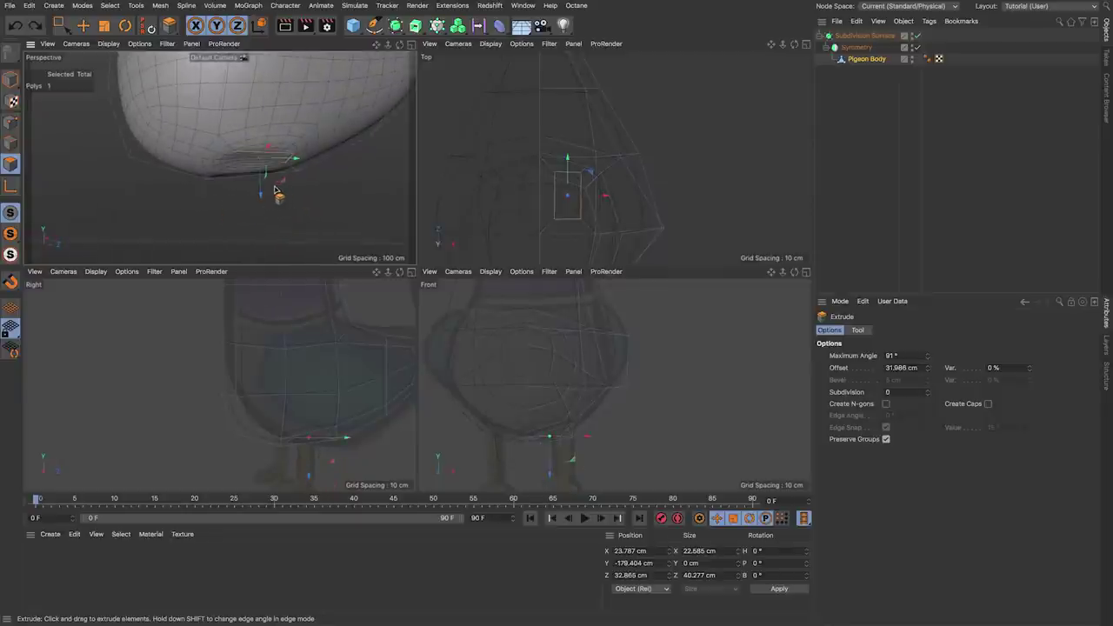
# Step: Scale the inset underside polygon to a near-square of about 19.8 cm in X and 19.6 cm in Z
pyautogui.press('t')
pyautogui.moveTo(261, 168); pyautogui.dragTo(283, 161)
pyautogui.scroll(2, 623, 202)
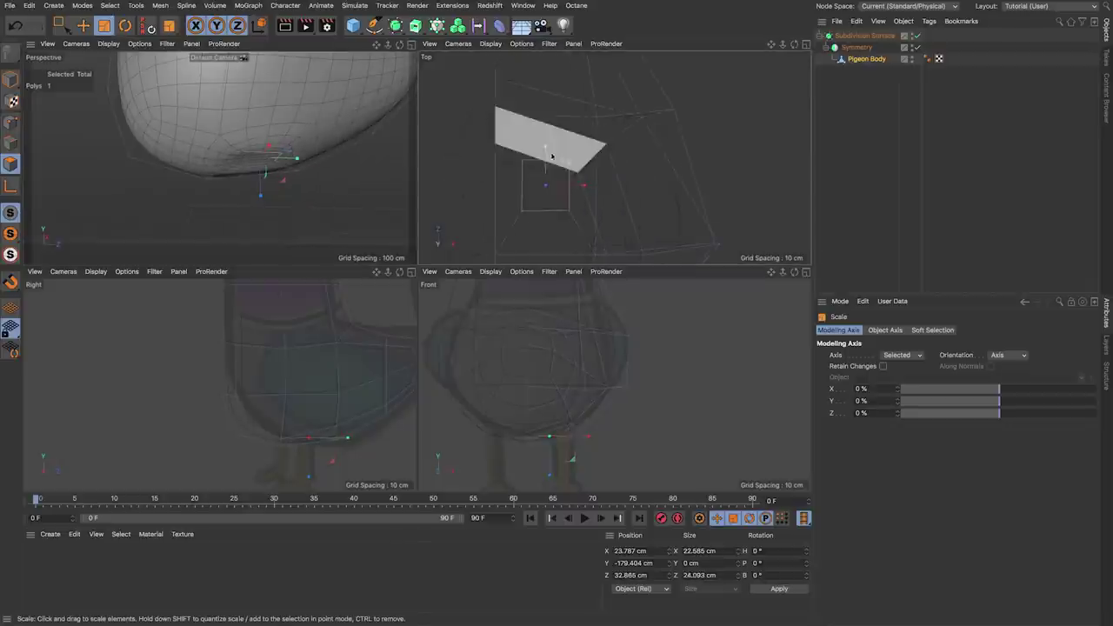
pyautogui.moveTo(547, 149); pyautogui.dragTo(576, 189)
pyautogui.moveTo(548, 153); pyautogui.dragTo(546, 154)
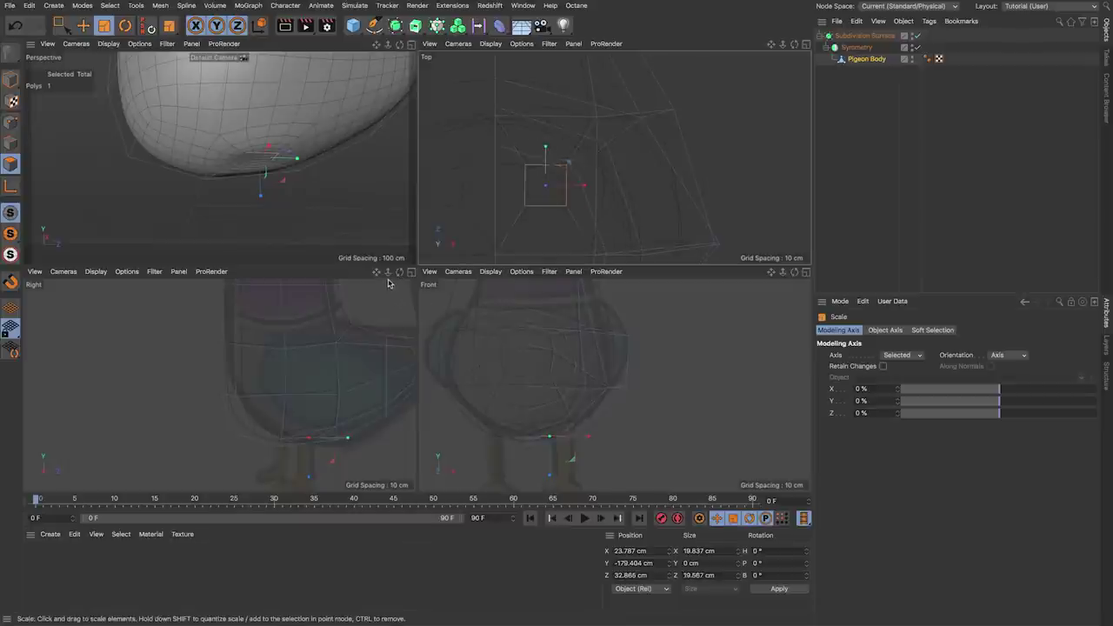
# Step: Extrude the inset underside polygon downward in several sections to about Y -250 cm to form the leg
pyautogui.moveTo(376, 272); pyautogui.dragTo(300, 420)
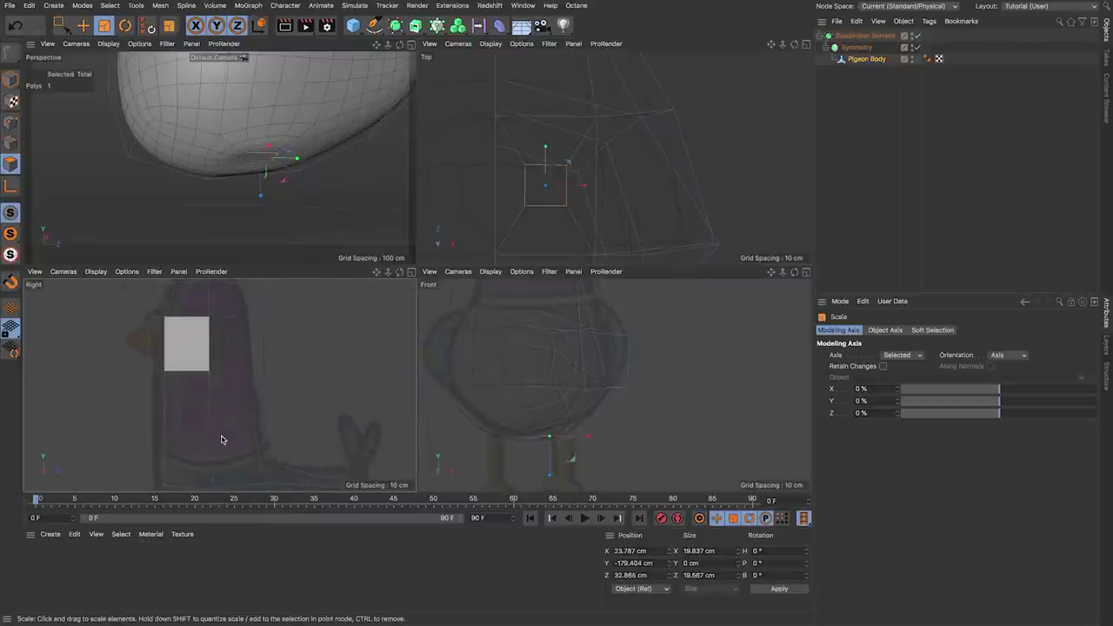
pyautogui.rightClick(255, 159)
pyautogui.click(270, 184)
pyautogui.moveTo(265, 179); pyautogui.dragTo(337, 186)
pyautogui.moveTo(302, 218); pyautogui.dragTo(483, 106)
pyautogui.keyDown('alt'); pyautogui.moveTo(291, 192); pyautogui.dragTo(244, 153, button='middle'); pyautogui.keyUp('alt')
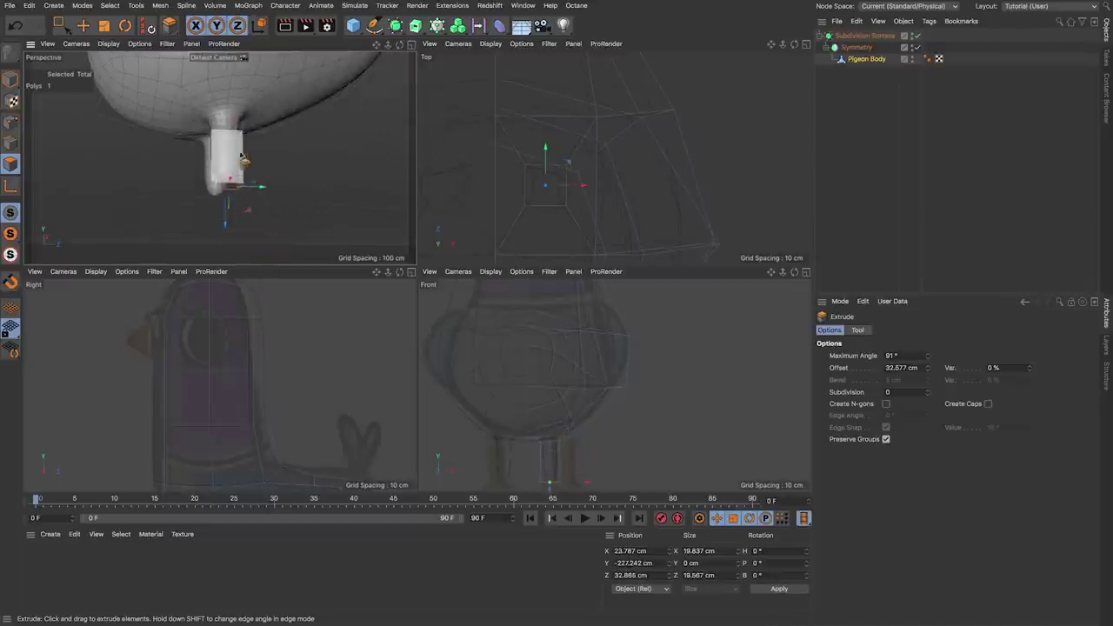
pyautogui.keyDown('alt'); pyautogui.moveTo(243, 159); pyautogui.dragTo(292, 259); pyautogui.keyUp('alt')
pyautogui.keyDown('alt'); pyautogui.moveTo(210, 444); pyautogui.dragTo(231, 315, button='middle'); pyautogui.keyUp('alt')
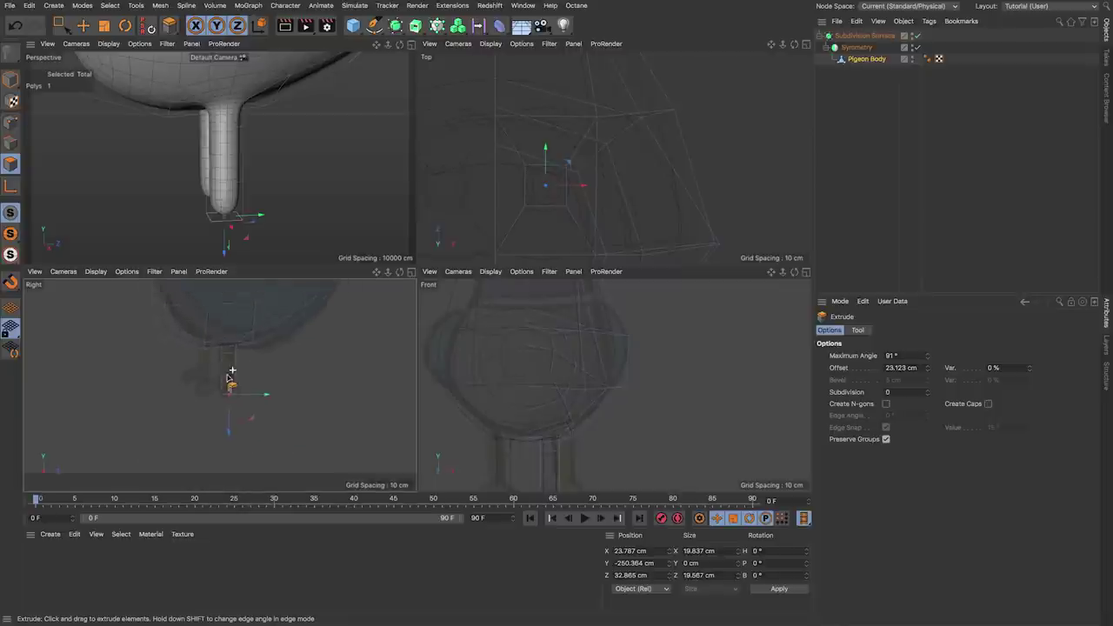
pyautogui.scroll(3, 229, 392)
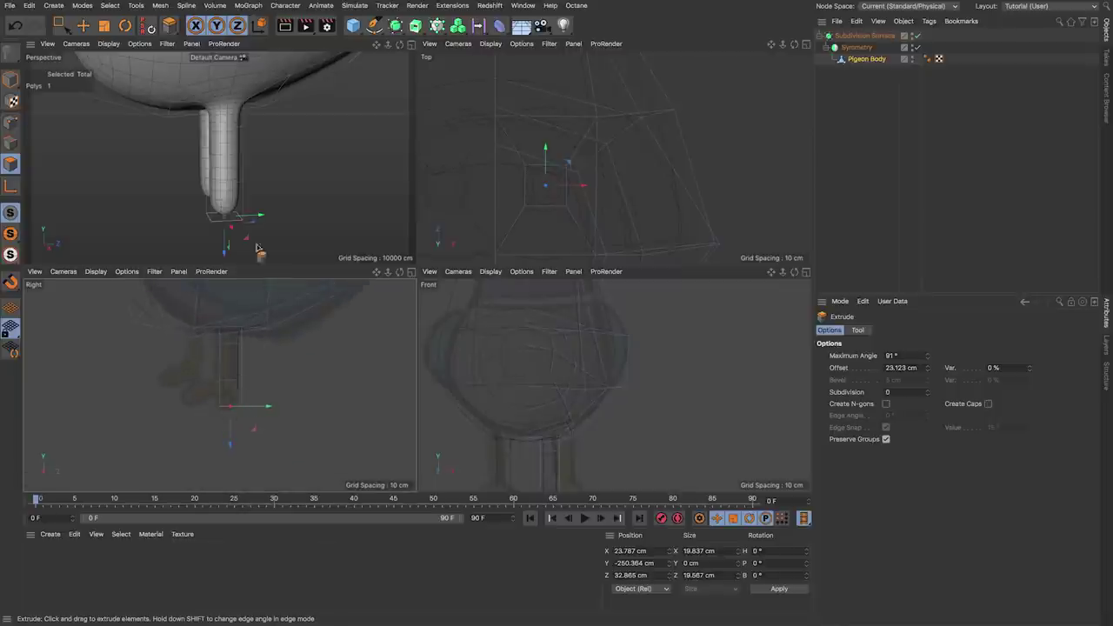
# Step: Move the leg's bottom polygon vertically to about Y -244.7 cm, following the reference feet
pyautogui.press('e')
pyautogui.moveTo(231, 445); pyautogui.dragTo(232, 437)
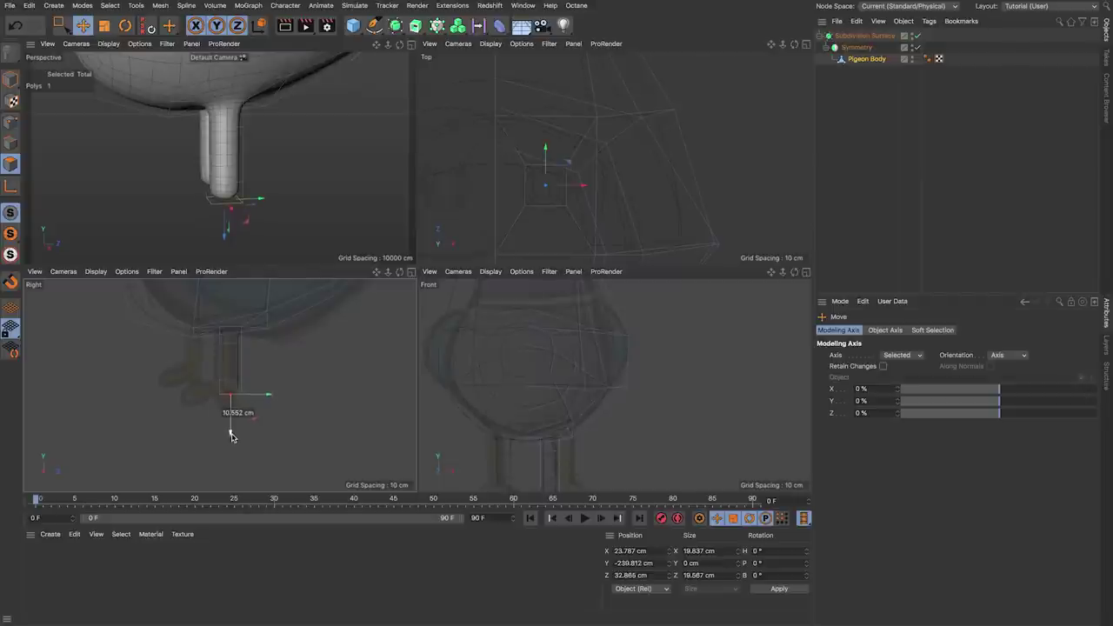
pyautogui.keyDown('alt'); pyautogui.moveTo(199, 206); pyautogui.dragTo(311, 187); pyautogui.keyUp('alt')
pyautogui.scroll(4, 226, 214)
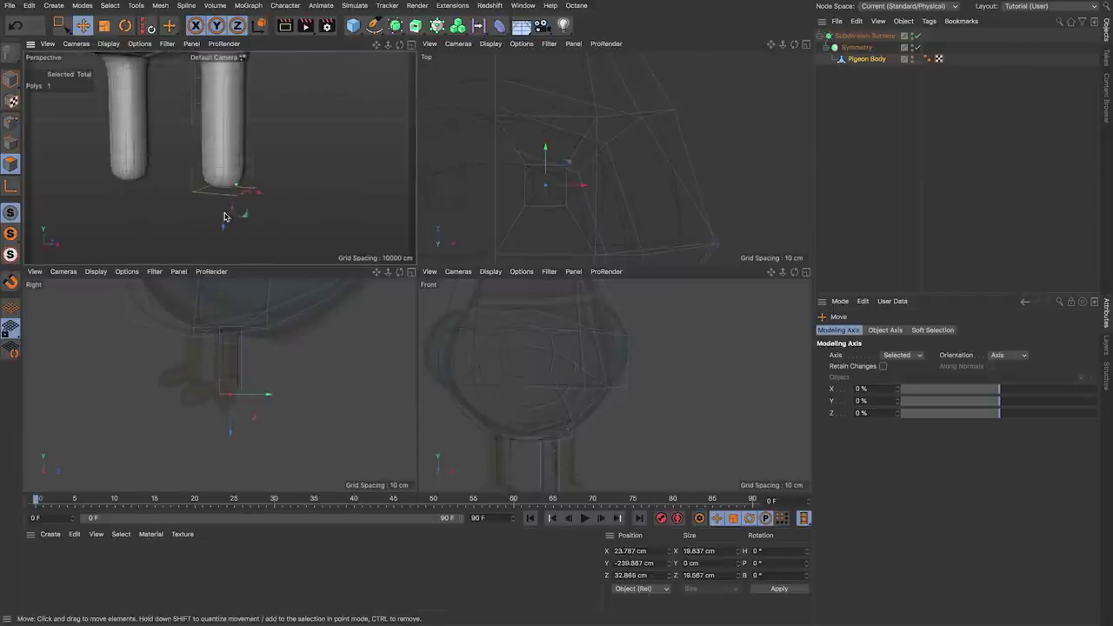
pyautogui.moveTo(216, 228); pyautogui.dragTo(219, 234)
pyautogui.keyDown('alt'); pyautogui.moveTo(560, 445); pyautogui.dragTo(527, 387, button='middle'); pyautogui.keyUp('alt')
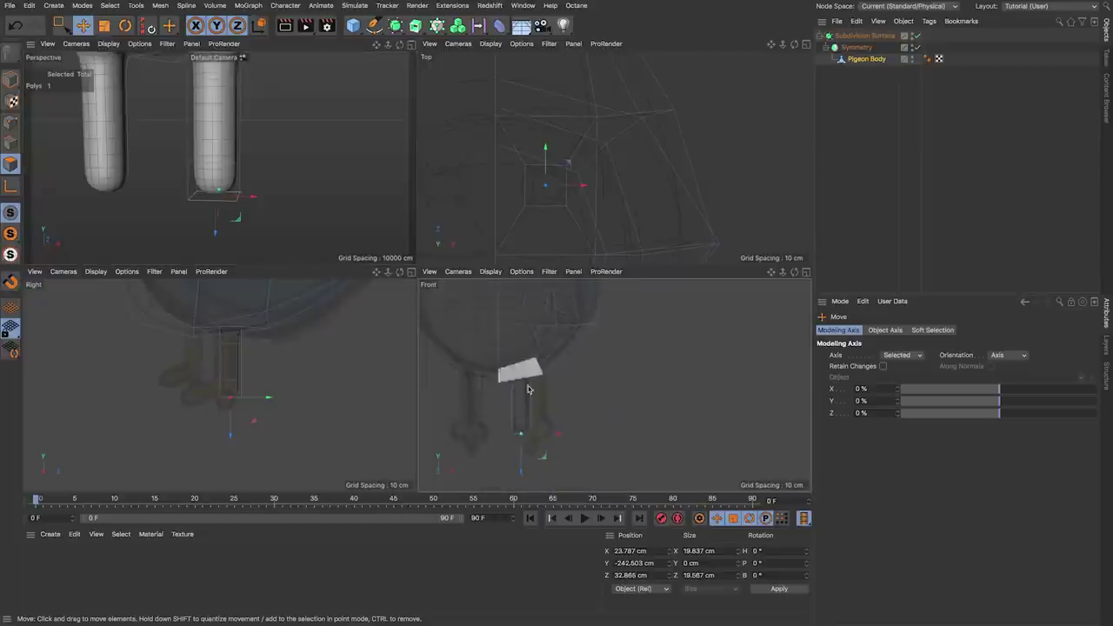
pyautogui.scroll(5, 520, 426)
pyautogui.moveTo(524, 425); pyautogui.dragTo(530, 484)
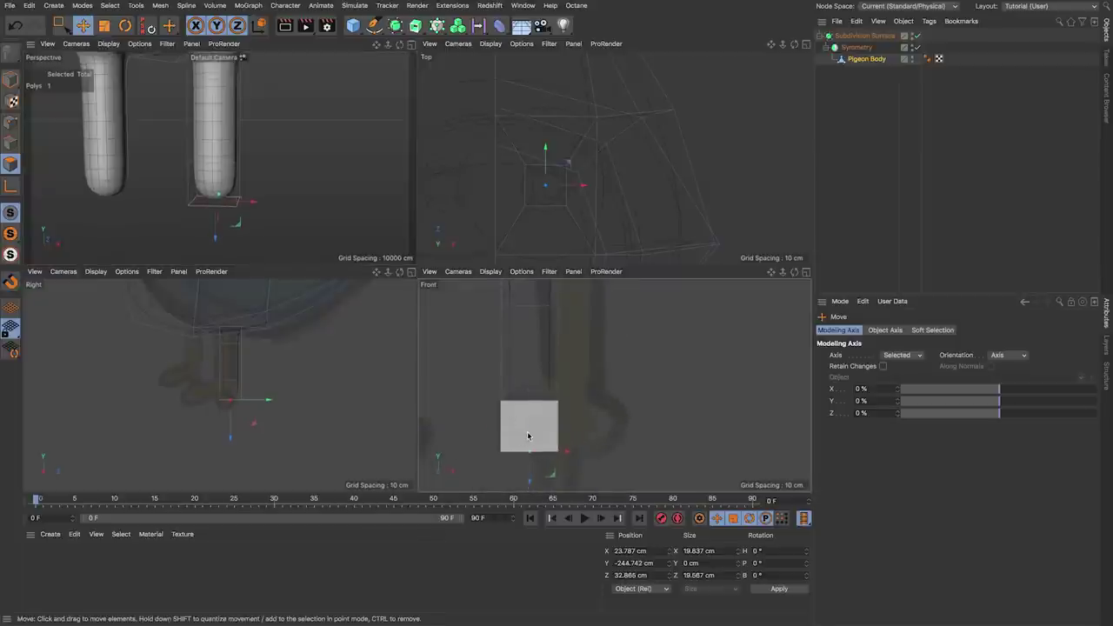
# Step: Select the front polygon of the lowest leg segment and extrude it forward to about Z -12 cm as the middle toe
pyautogui.click(528, 436)
pyautogui.keyDown('alt'); pyautogui.moveTo(189, 201); pyautogui.dragTo(235, 214); pyautogui.keyUp('alt')
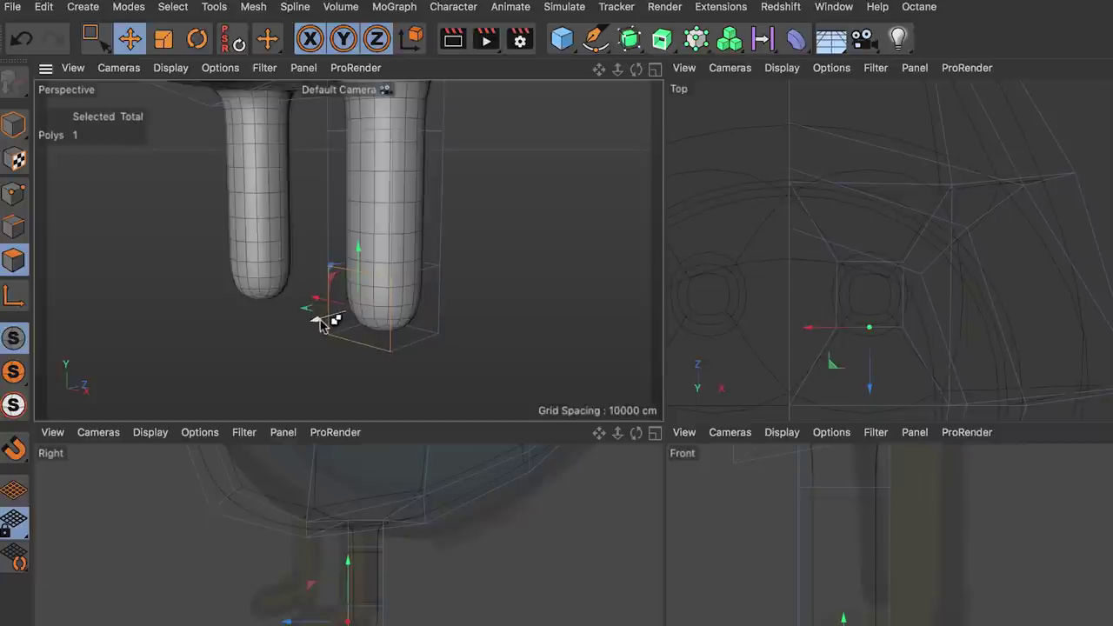
pyautogui.keyDown('super'); pyautogui.moveTo(321, 323); pyautogui.dragTo(373, 355); pyautogui.keyUp('super')
# Step: Select both side polygons of the lowest leg segment, extrude them outward about 15 cm, and scale them slightly apart along X
pyautogui.keyDown('alt'); pyautogui.moveTo(233, 218); pyautogui.dragTo(288, 211); pyautogui.keyUp('alt')
pyautogui.click(259, 197)
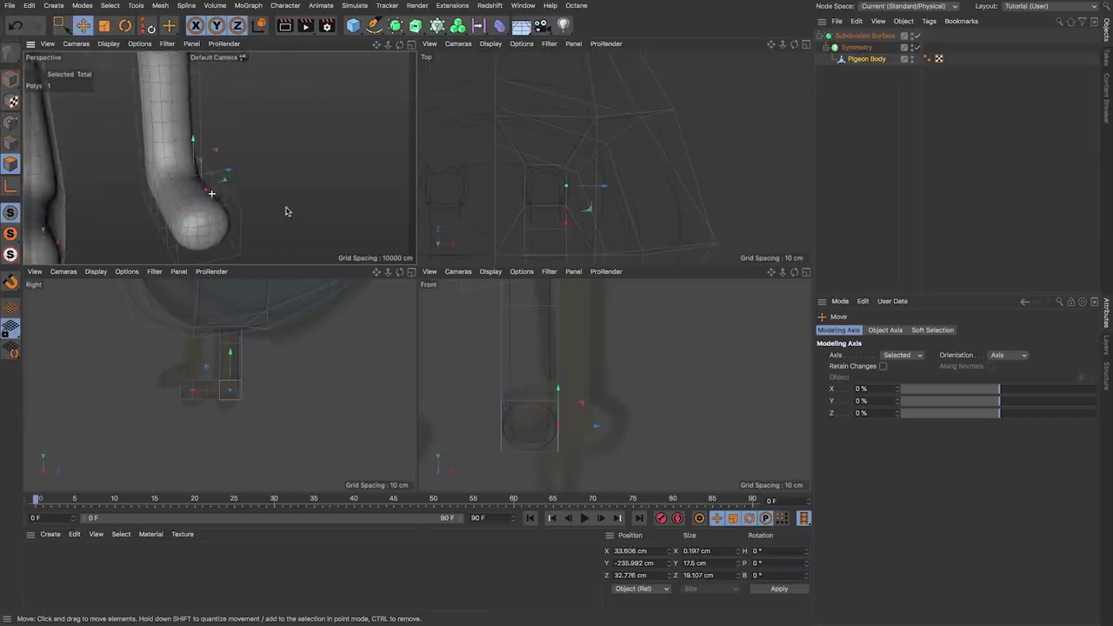
pyautogui.keyDown('alt'); pyautogui.moveTo(135, 185); pyautogui.dragTo(102, 192); pyautogui.keyUp('alt')
pyautogui.keyDown('shift'); pyautogui.click(143, 189); pyautogui.keyUp('shift')
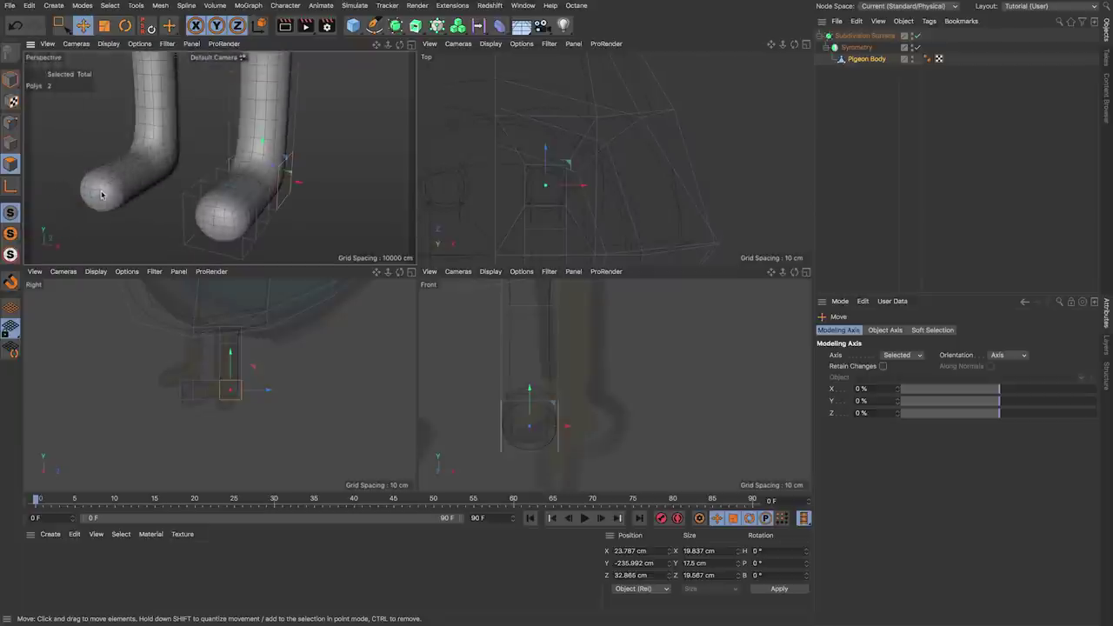
pyautogui.press('d')
pyautogui.moveTo(265, 181); pyautogui.dragTo(492, 422)
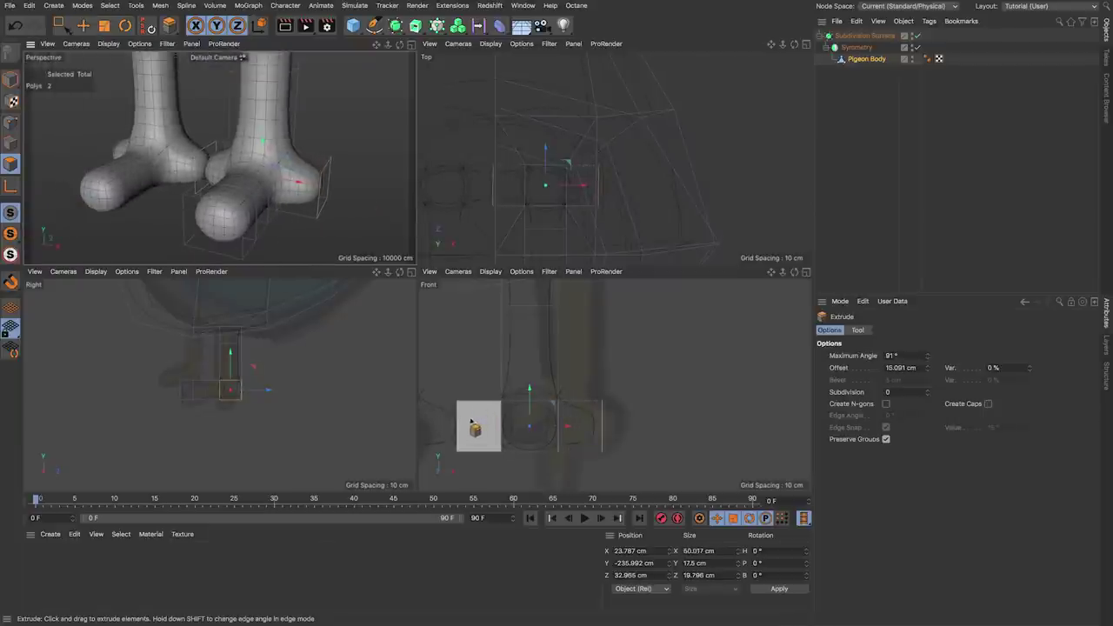
pyautogui.press('t')
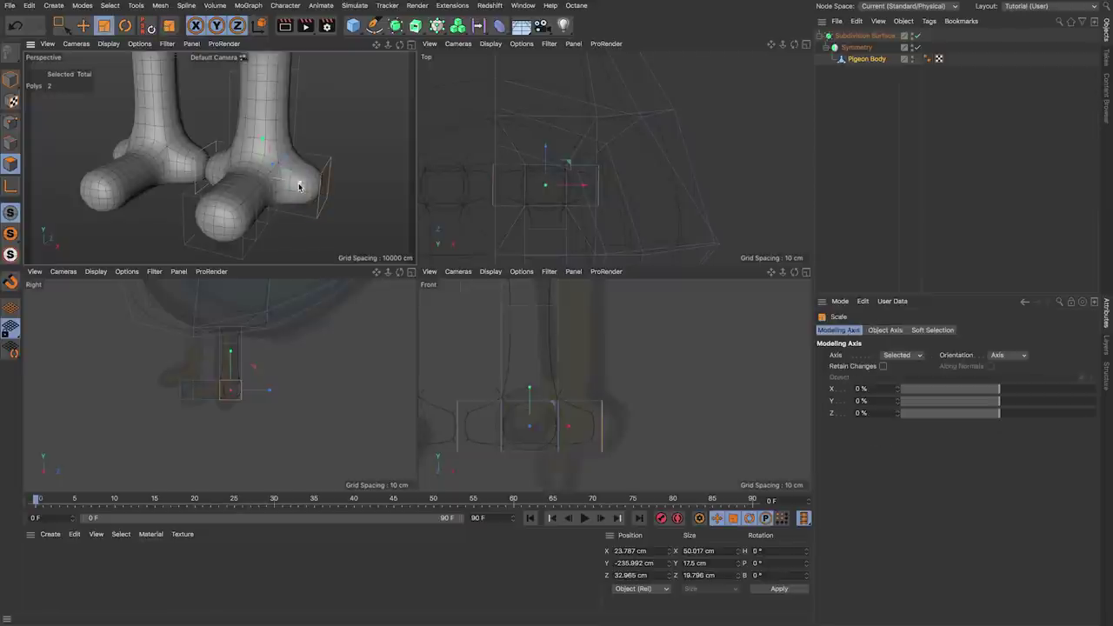
pyautogui.moveTo(300, 187); pyautogui.dragTo(301, 186)
# Step: Extrude the front polygons of the two side blocks forward to about Z -7 cm as outer toes and scale their height to about 13.8 cm
pyautogui.click(298, 208)
pyautogui.moveTo(221, 190)
pyautogui.keyDown('alt'); pyautogui.mouseDown()
pyautogui.moveTo(263, 192)
pyautogui.moveTo(228, 202)
pyautogui.mouseUp(); pyautogui.keyUp('alt')
pyautogui.keyDown('shift'); pyautogui.click(191, 179); pyautogui.keyUp('shift')
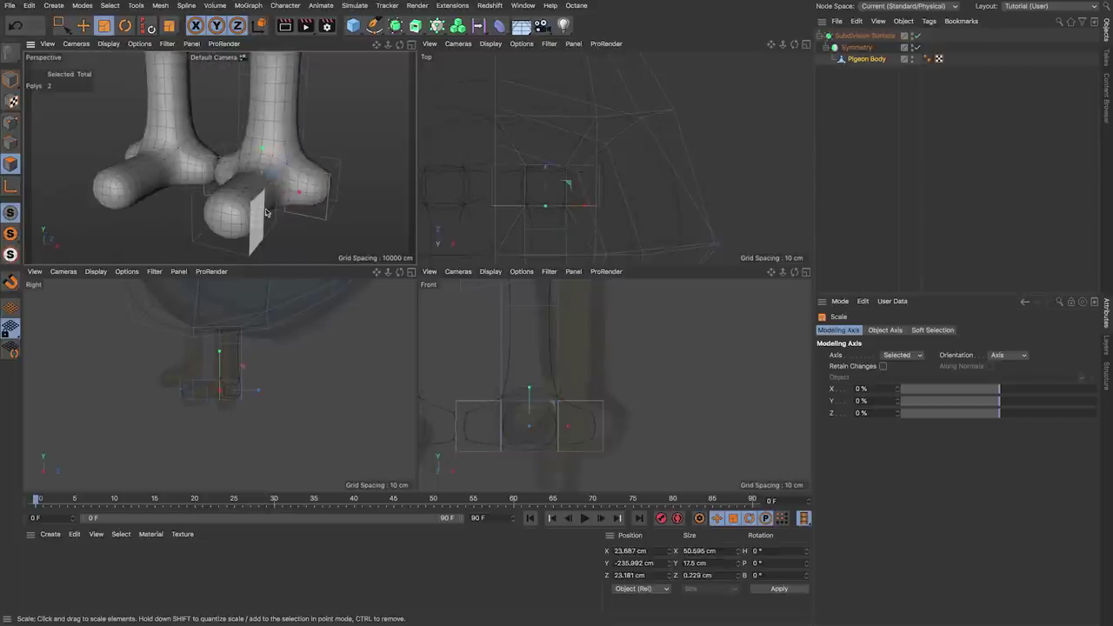
pyautogui.press('d')
pyautogui.moveTo(290, 234); pyautogui.dragTo(409, 155)
pyautogui.keyDown('alt'); pyautogui.moveTo(309, 195); pyautogui.dragTo(296, 226); pyautogui.keyUp('alt')
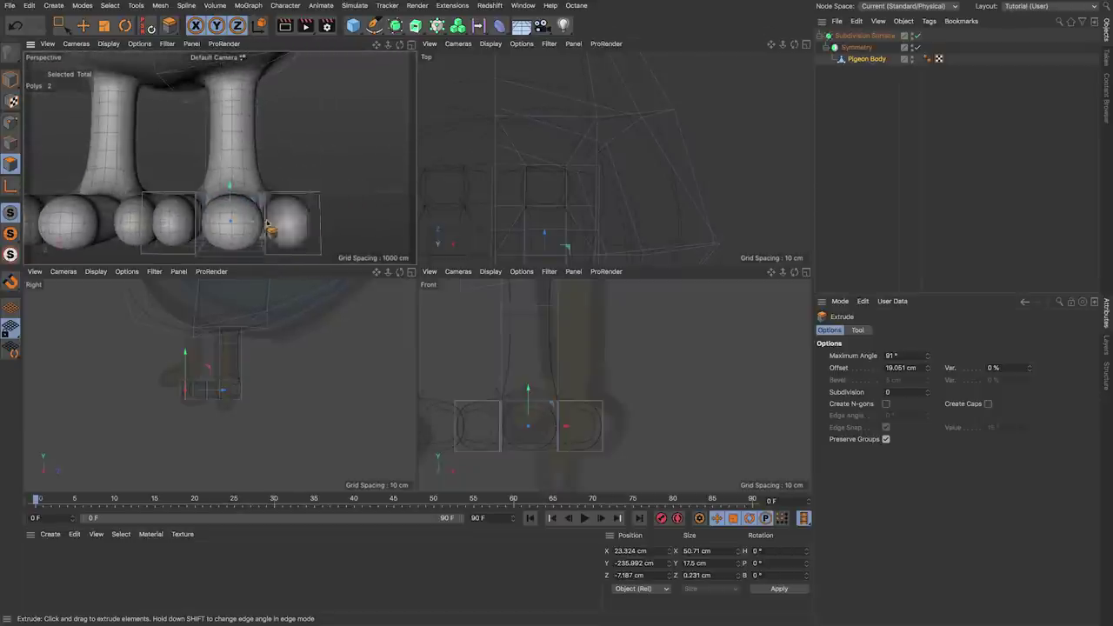
pyautogui.press('t')
pyautogui.moveTo(230, 186); pyautogui.dragTo(230, 194)
# Step: In edge mode, select the two outer vertical edges at the back of the foot and dissolve them
pyautogui.keyDown('alt'); pyautogui.moveTo(241, 211); pyautogui.dragTo(165, 189); pyautogui.keyUp('alt')
pyautogui.keyDown('alt'); pyautogui.moveTo(219, 159); pyautogui.dragTo(167, 211); pyautogui.keyUp('alt')
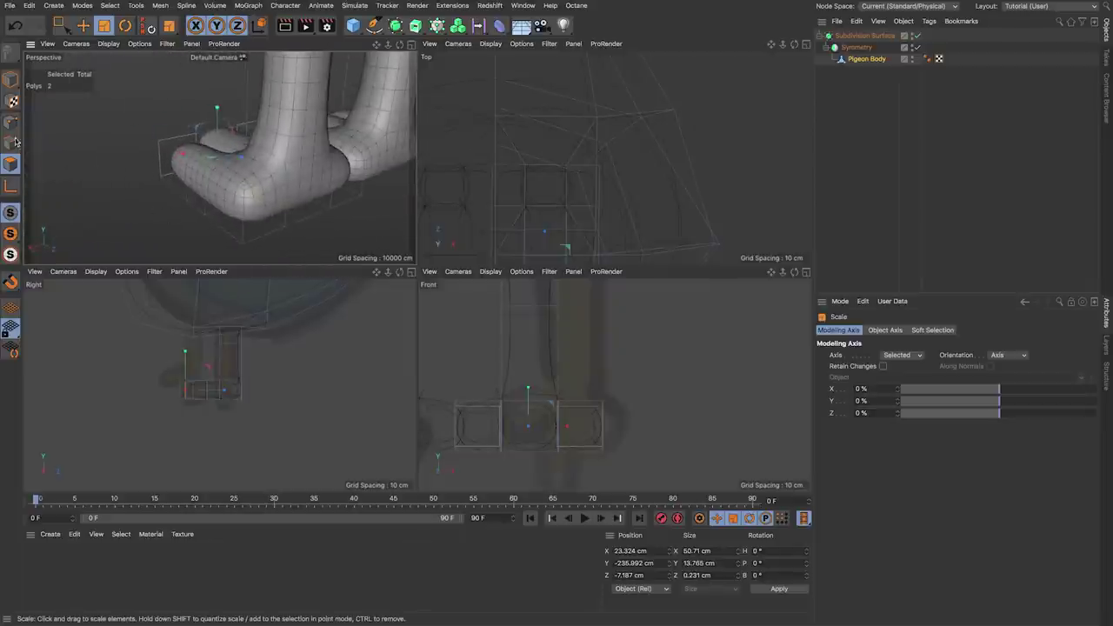
pyautogui.click(11, 142)
pyautogui.click(241, 214)
pyautogui.keyDown('alt'); pyautogui.moveTo(241, 215); pyautogui.dragTo(273, 206); pyautogui.keyUp('alt')
pyautogui.keyDown('shift'); pyautogui.click(278, 202); pyautogui.keyUp('shift')
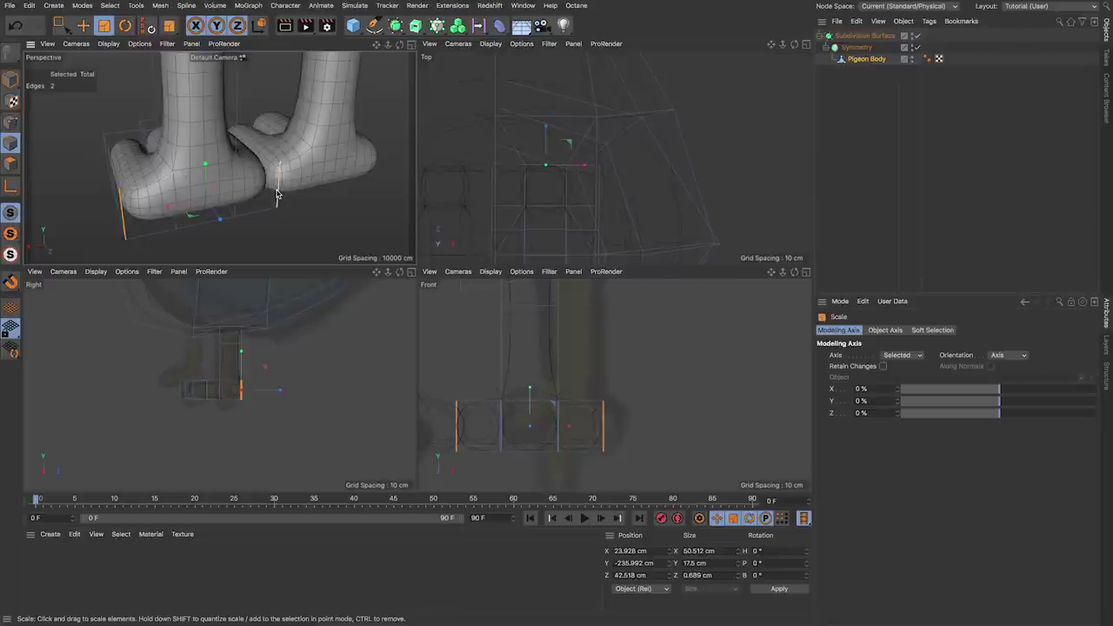
pyautogui.press('Delete')
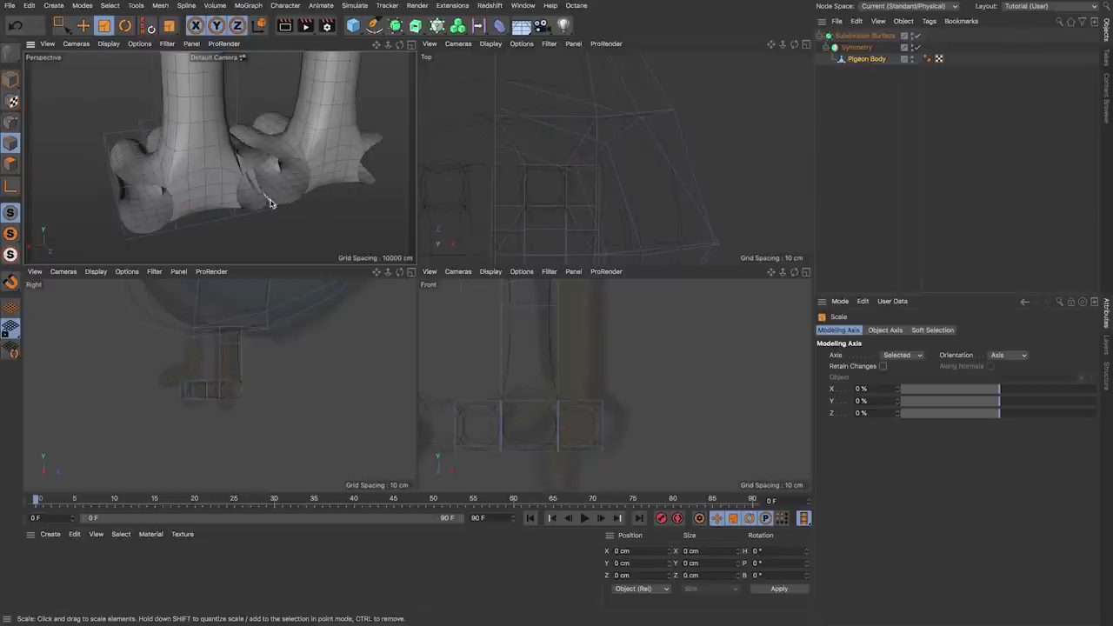
pyautogui.hotkey('ctrl', 'z')
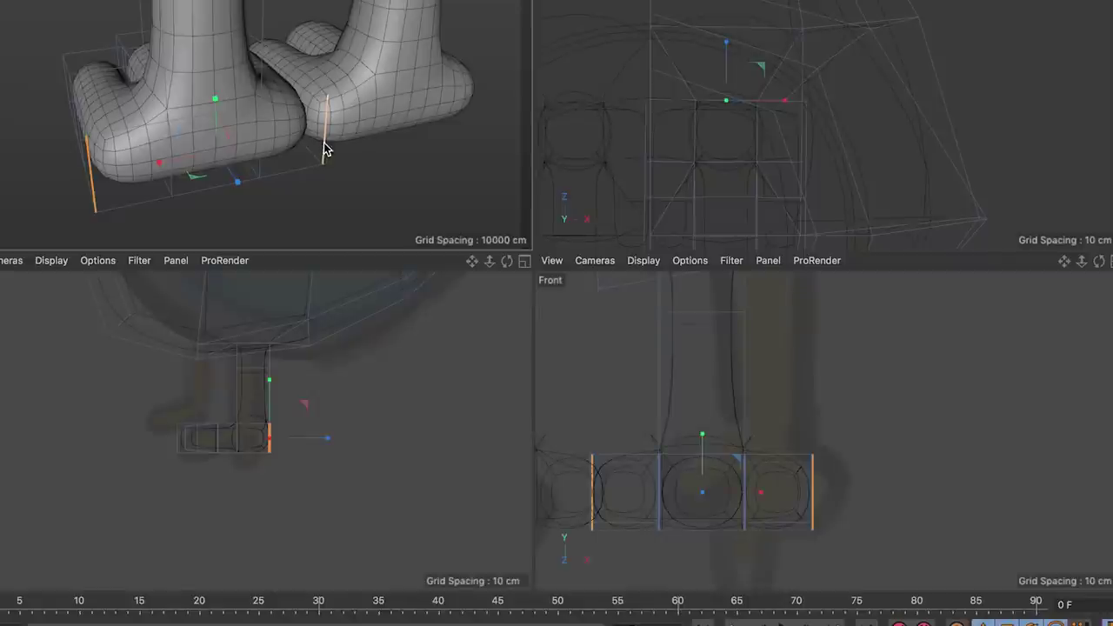
pyautogui.rightClick(276, 201)
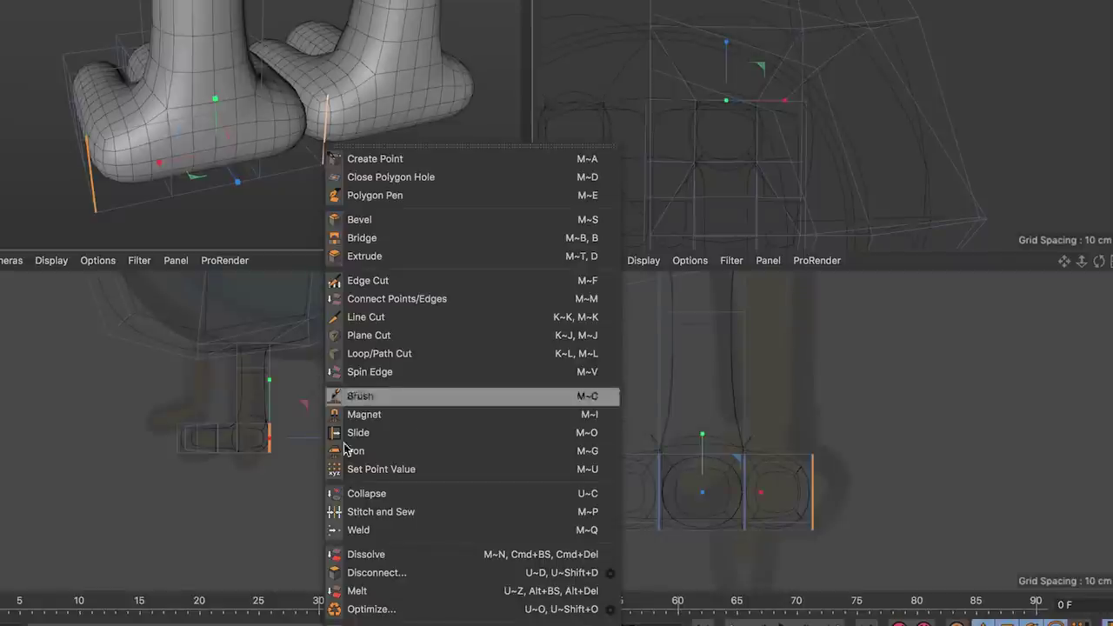
pyautogui.click(376, 555)
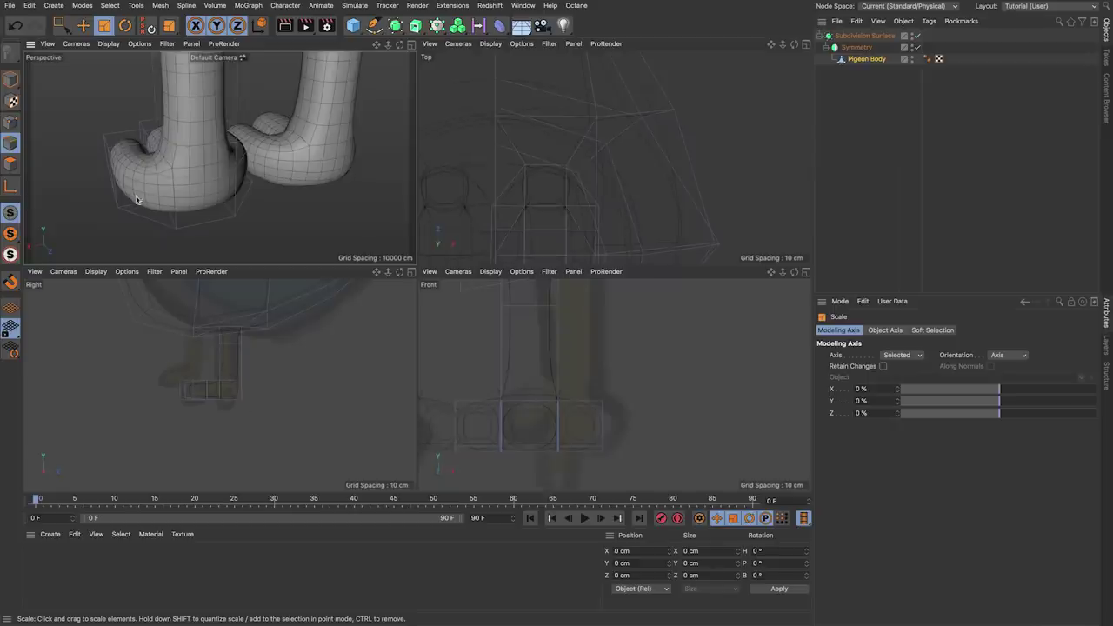
# Step: In polygon mode, select the two polygon loops around the middle toe with Loop Selection
pyautogui.keyDown('alt'); pyautogui.moveTo(136, 200); pyautogui.dragTo(295, 170); pyautogui.keyUp('alt')
pyautogui.keyDown('alt'); pyautogui.moveTo(167, 211); pyautogui.dragTo(153, 186); pyautogui.keyUp('alt')
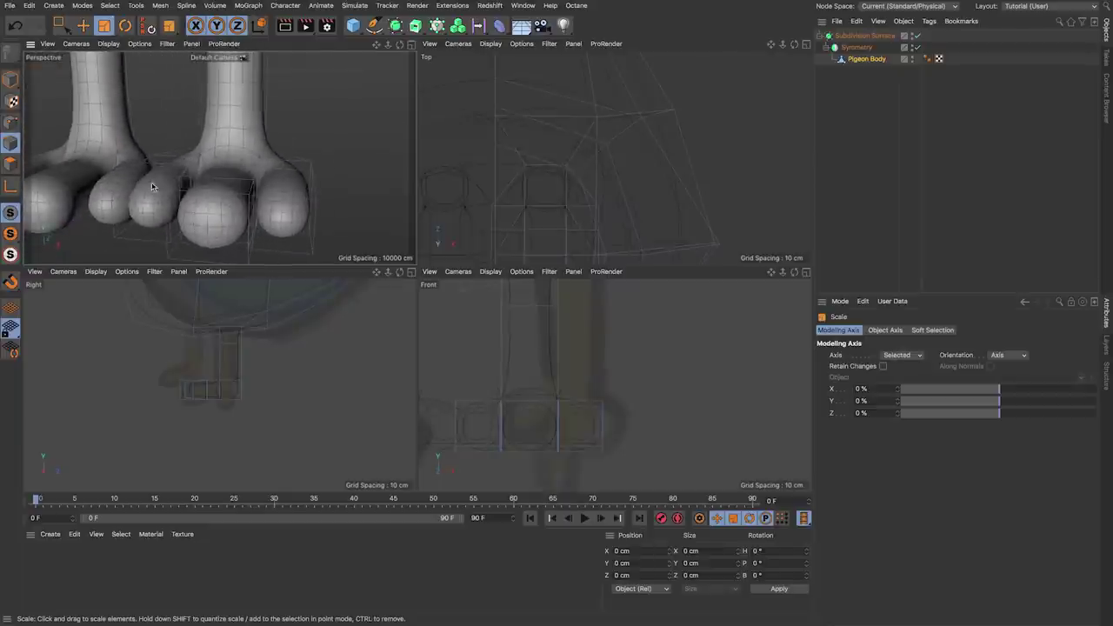
pyautogui.click(11, 163)
pyautogui.click(199, 243)
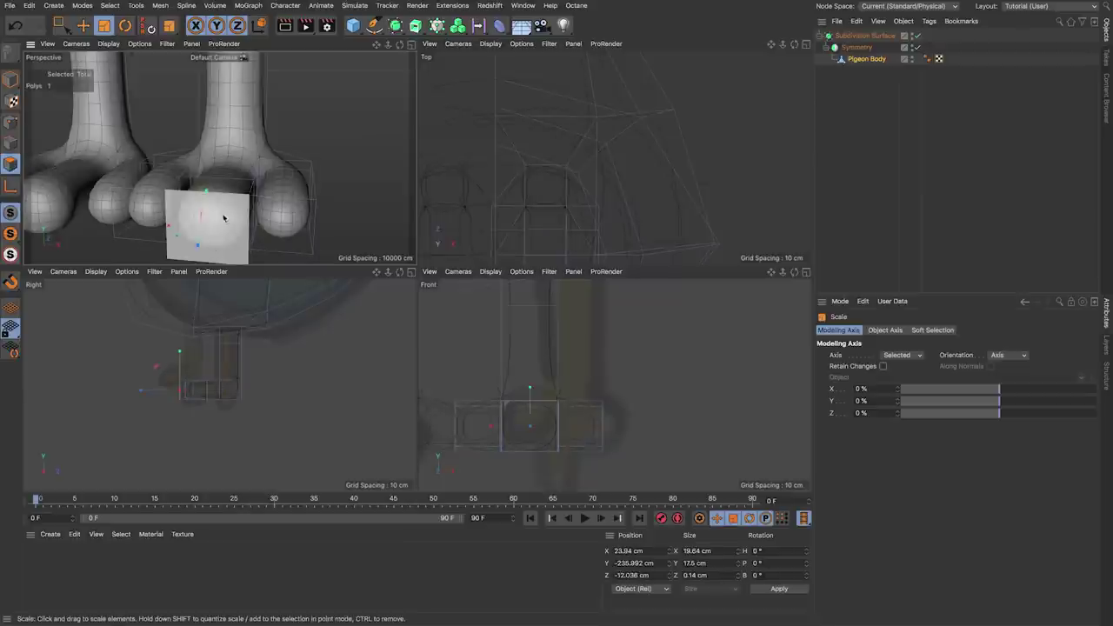
pyautogui.keyDown('alt'); pyautogui.moveTo(224, 217); pyautogui.dragTo(198, 228); pyautogui.keyUp('alt')
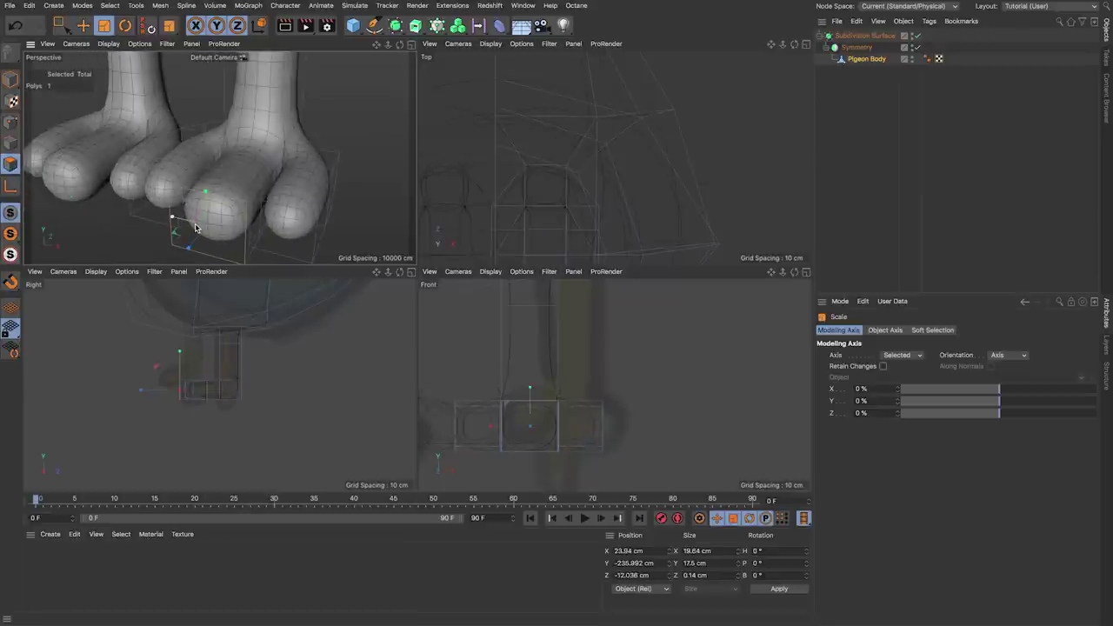
pyautogui.press('u')
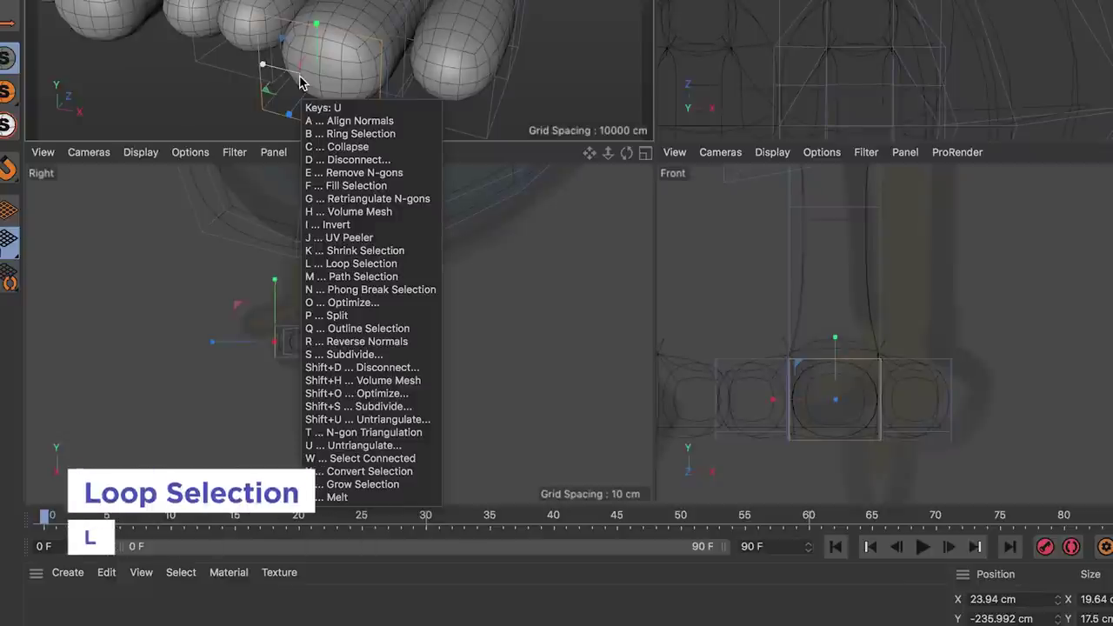
pyautogui.press('l')
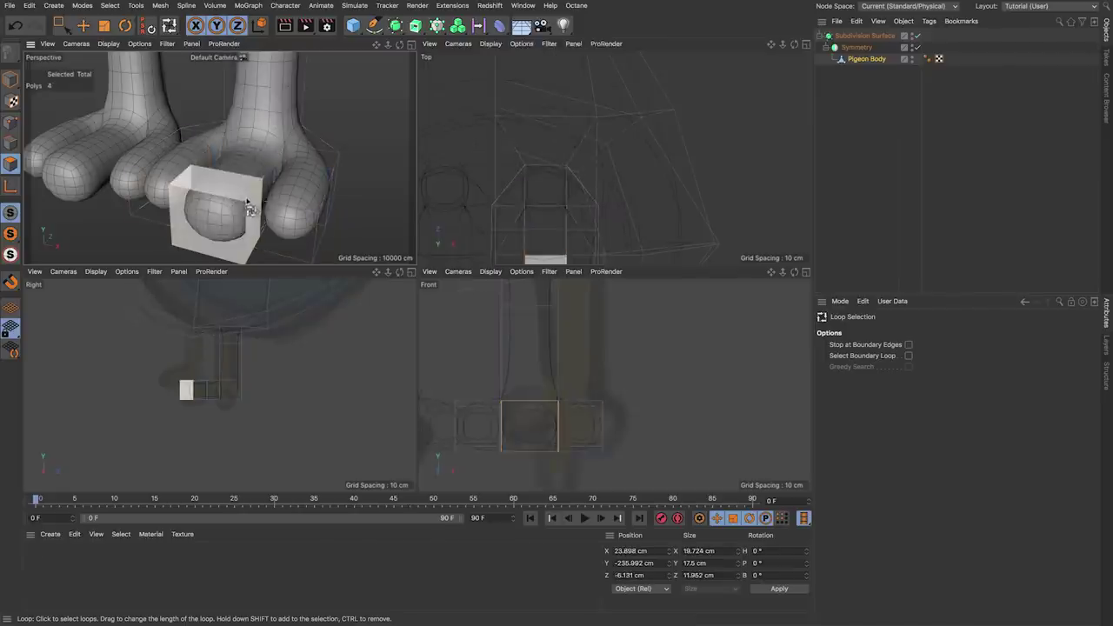
pyautogui.click(266, 180)
pyautogui.keyDown('shift'); pyautogui.click(265, 173); pyautogui.keyUp('shift')
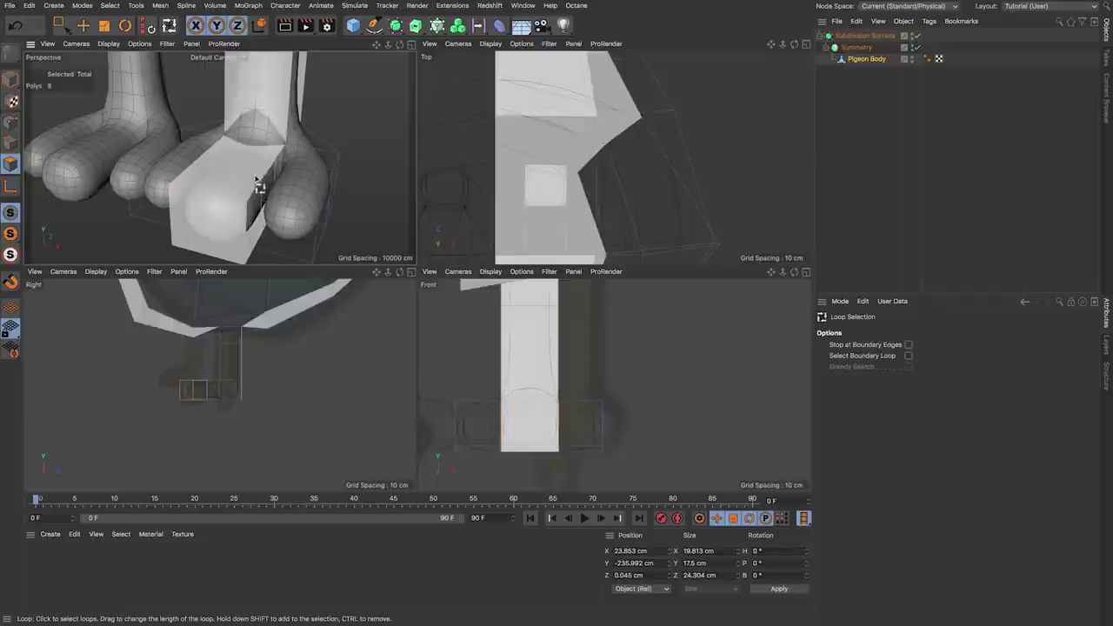
# Step: Slim the middle toe by moving its selected polygon loops inward about 1.2 cm with Normal Move
pyautogui.keyDown('alt'); pyautogui.moveTo(227, 230); pyautogui.dragTo(257, 207); pyautogui.keyUp('alt')
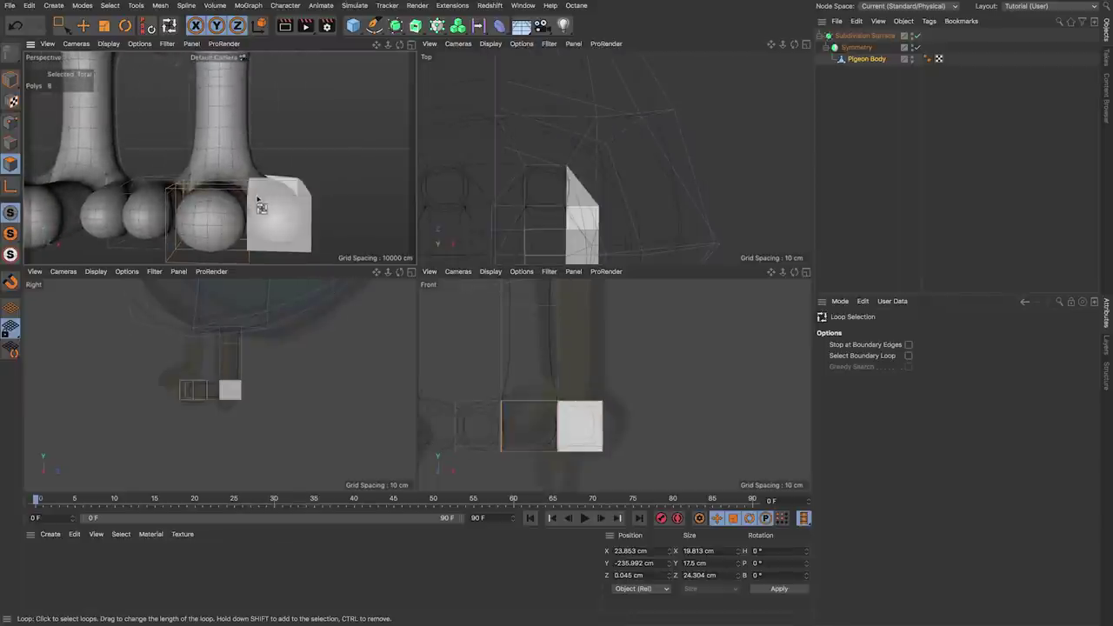
pyautogui.rightClick(227, 205)
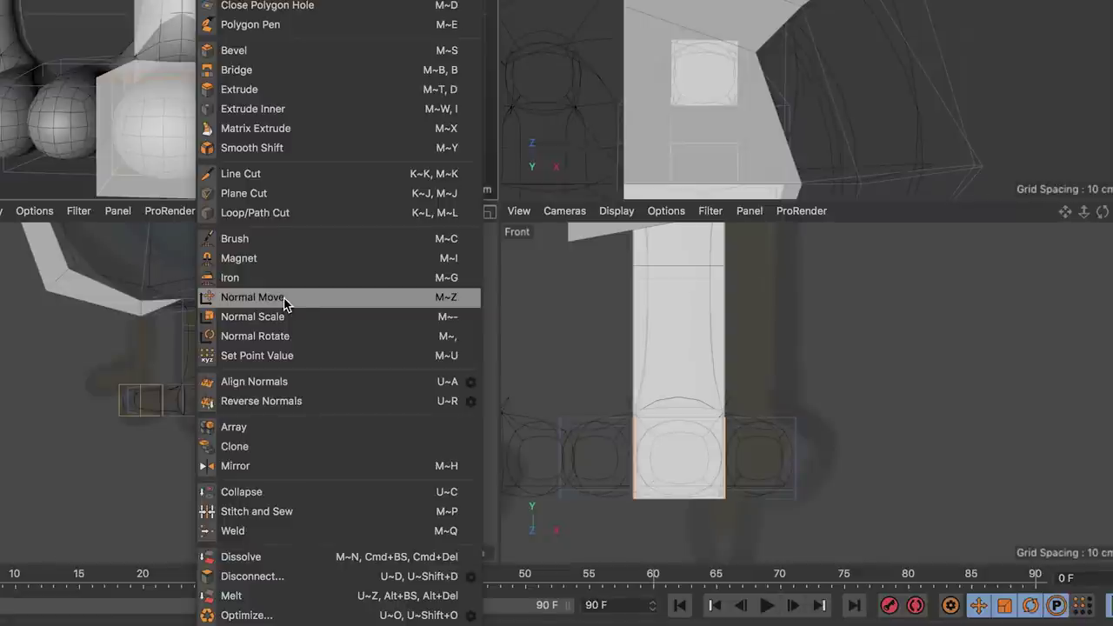
pyautogui.click(284, 300)
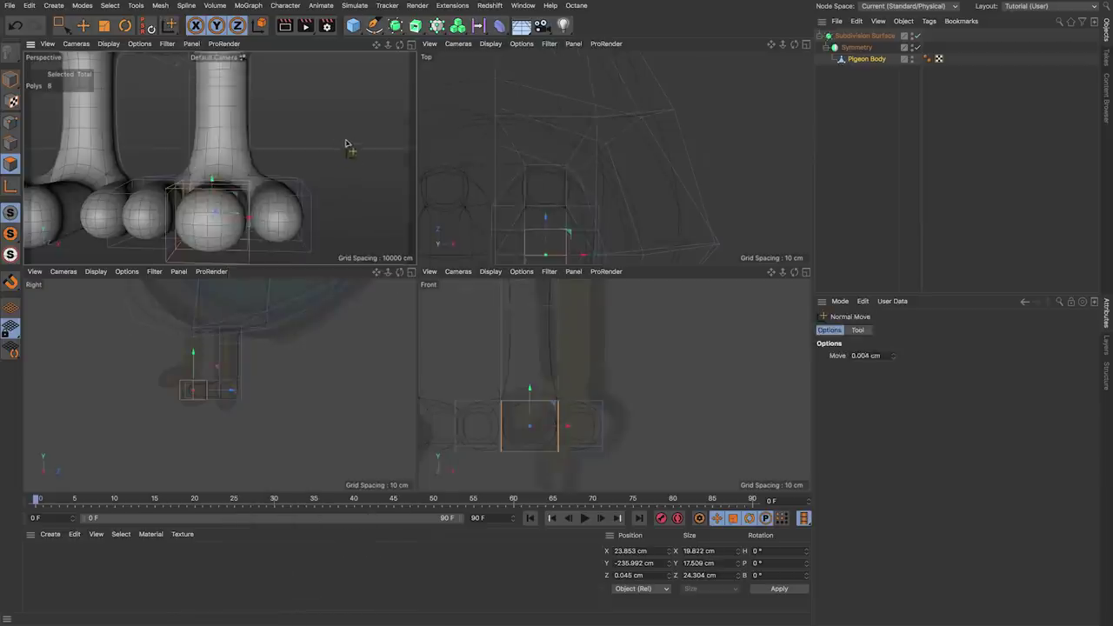
pyautogui.moveTo(345, 143); pyautogui.dragTo(248, 172)
pyautogui.keyDown('alt'); pyautogui.moveTo(214, 222); pyautogui.dragTo(229, 192); pyautogui.keyUp('alt')
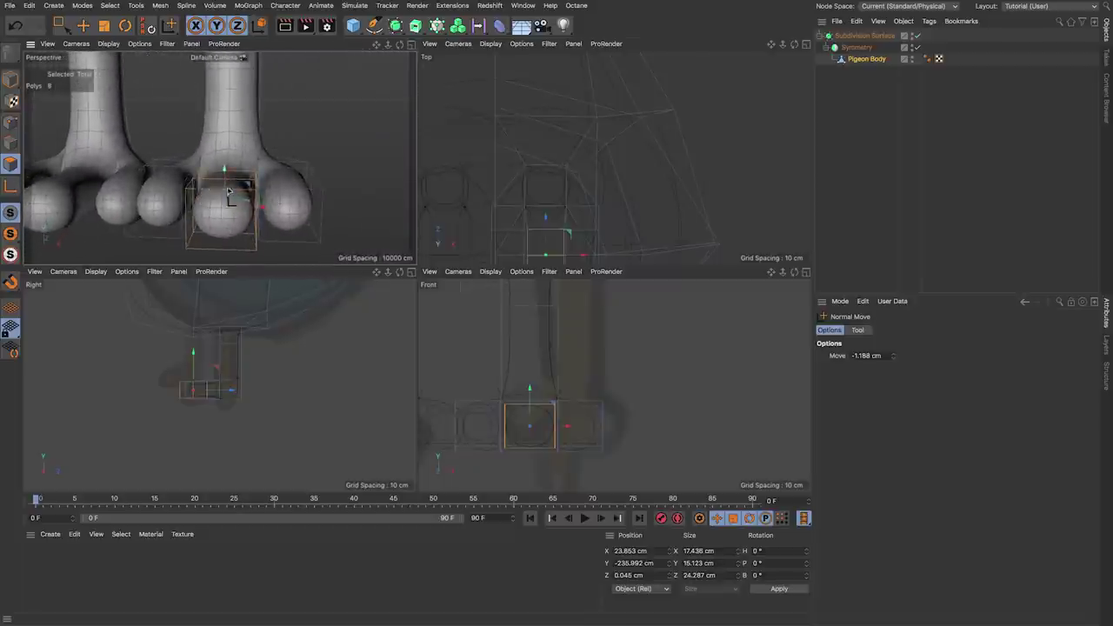
# Step: Select all polygons of the foot in the side view and scale them down to about 90%
pyautogui.keyDown('alt'); pyautogui.moveTo(240, 397); pyautogui.dragTo(188, 410); pyautogui.keyUp('alt')
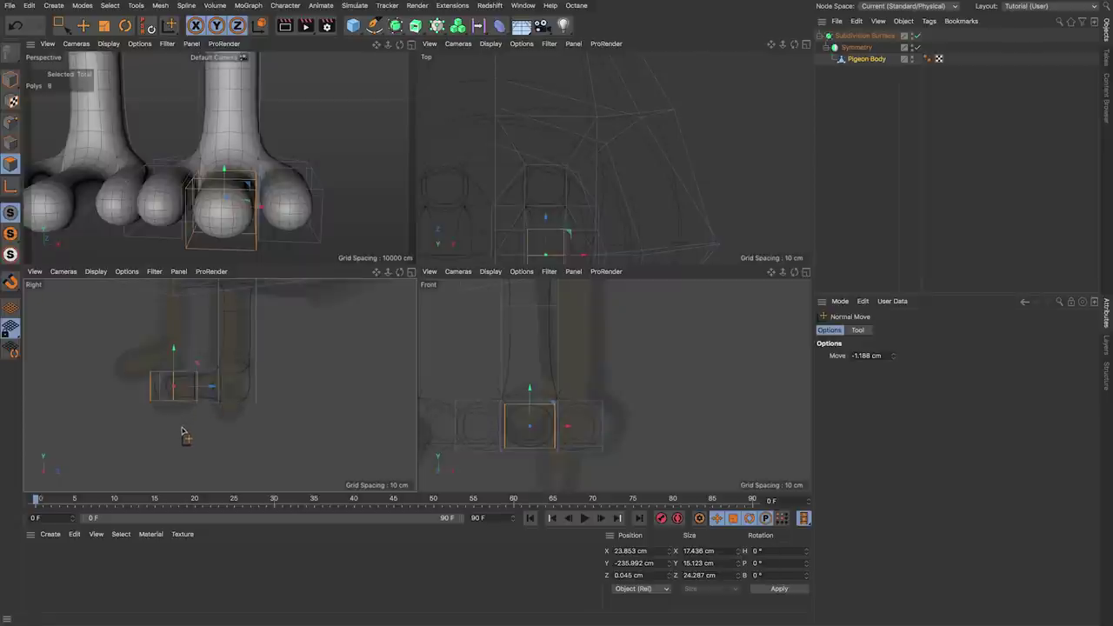
pyautogui.press('0')
pyautogui.moveTo(96, 346); pyautogui.dragTo(337, 475)
pyautogui.press('t')
pyautogui.moveTo(338, 176); pyautogui.dragTo(318, 181)
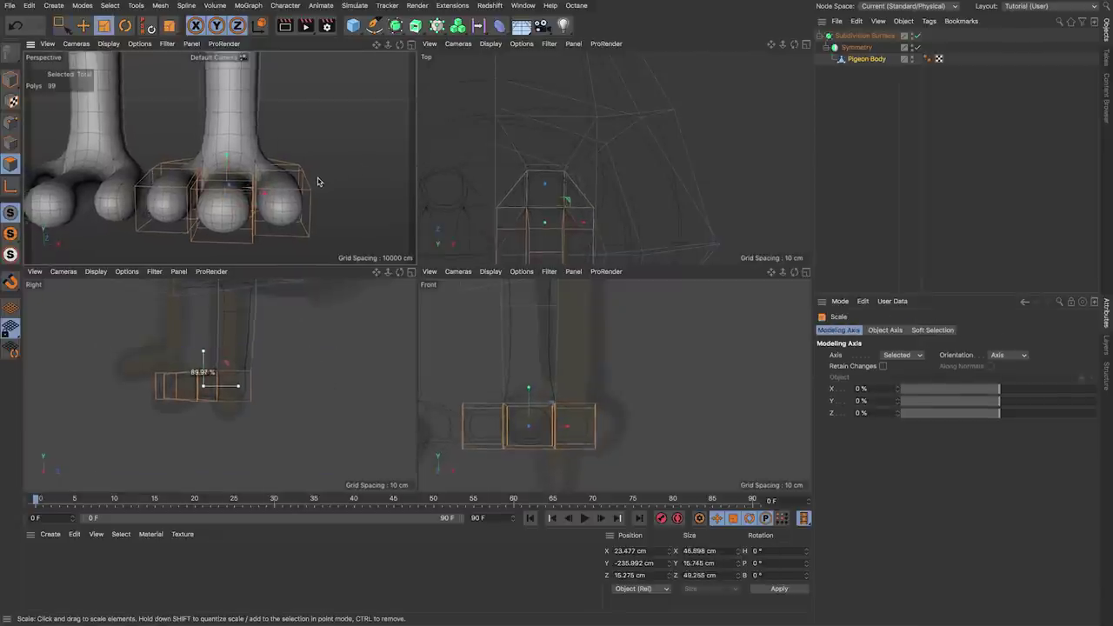
# Step: Rotate the foot polygons outward about 8.5° and move them to about X 26.1 cm, Z 18.2 cm
pyautogui.press('r')
pyautogui.moveTo(233, 203); pyautogui.dragTo(251, 212)
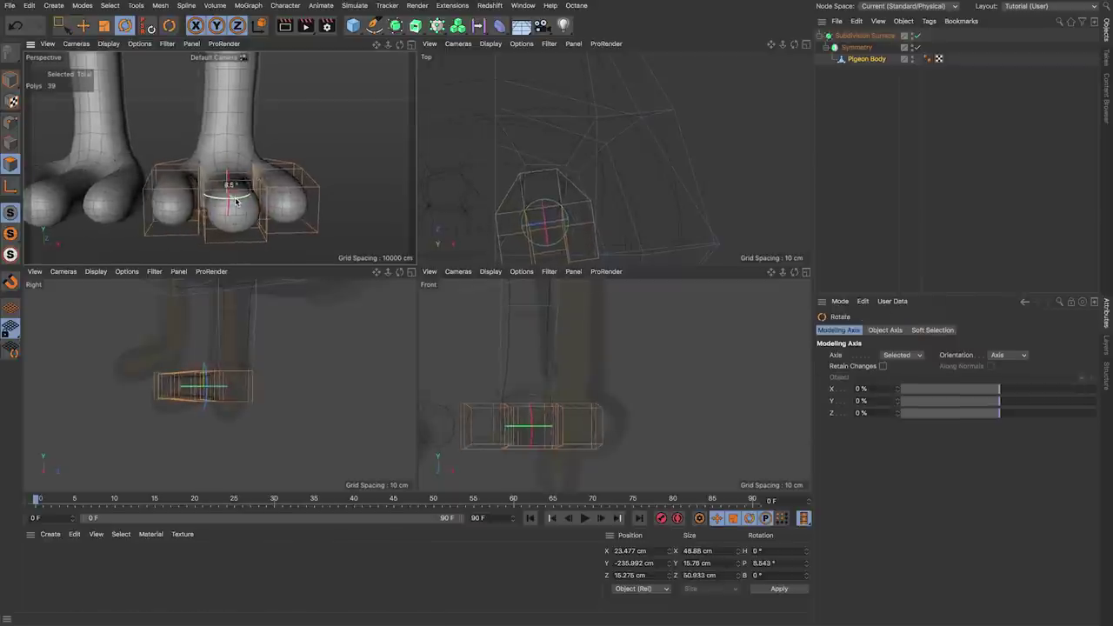
pyautogui.press('e')
pyautogui.moveTo(587, 205); pyautogui.dragTo(592, 199)
pyautogui.keyDown('alt'); pyautogui.moveTo(216, 188); pyautogui.dragTo(252, 199); pyautogui.keyUp('alt')
# Step: Smooth the selected foot polygons with the Iron tool at about 9.7 percent
pyautogui.rightClick(223, 209)
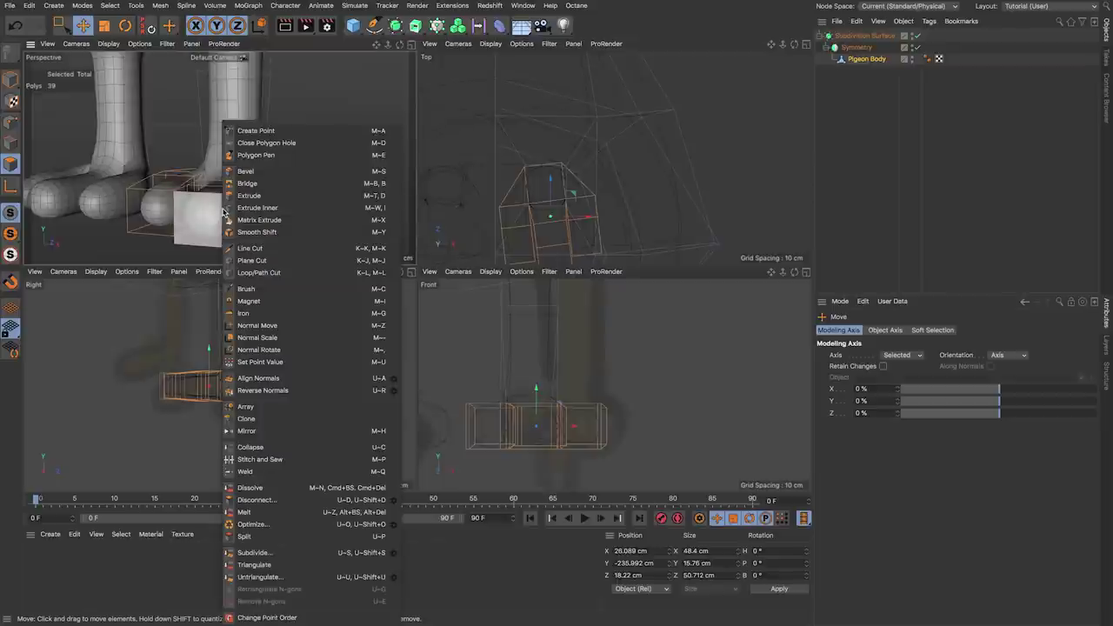
pyautogui.click(270, 304)
pyautogui.moveTo(320, 238); pyautogui.dragTo(55, 218)
# Step: In point mode, select the foot's bottom points, set their Y size to 0 cm and lower them to about Y -243.7 cm
pyautogui.click(12, 122)
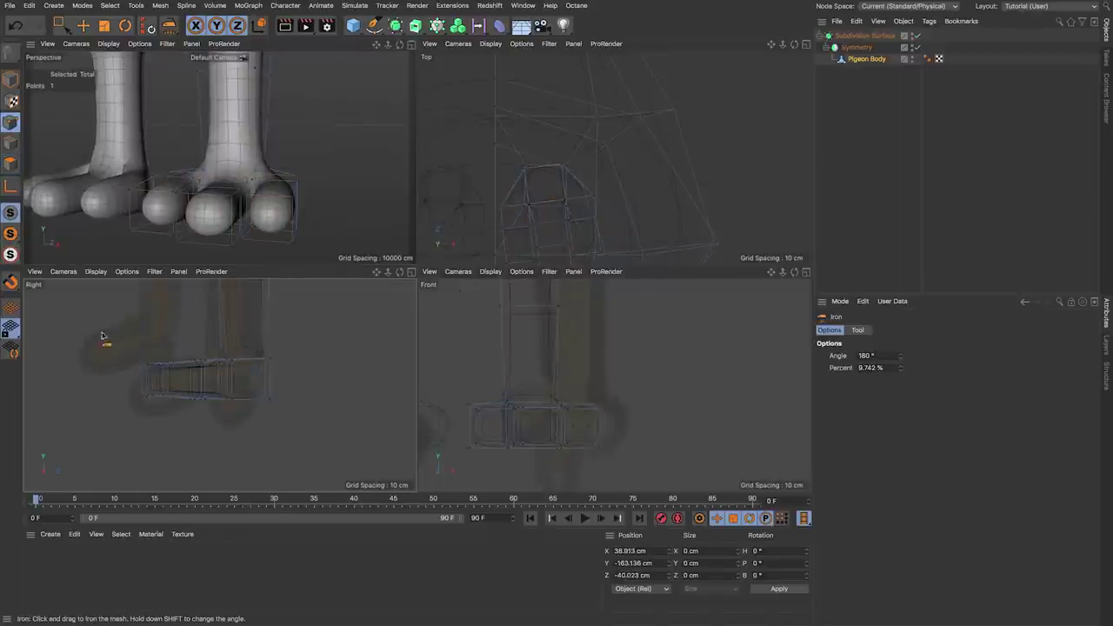
pyautogui.press('space')
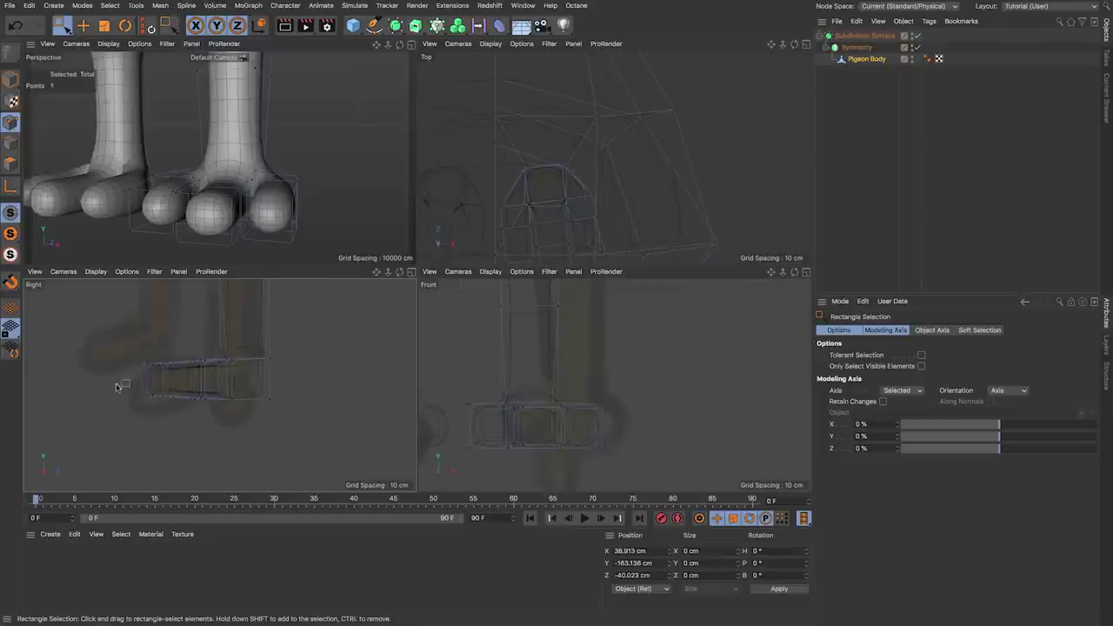
pyautogui.moveTo(116, 386); pyautogui.dragTo(280, 414)
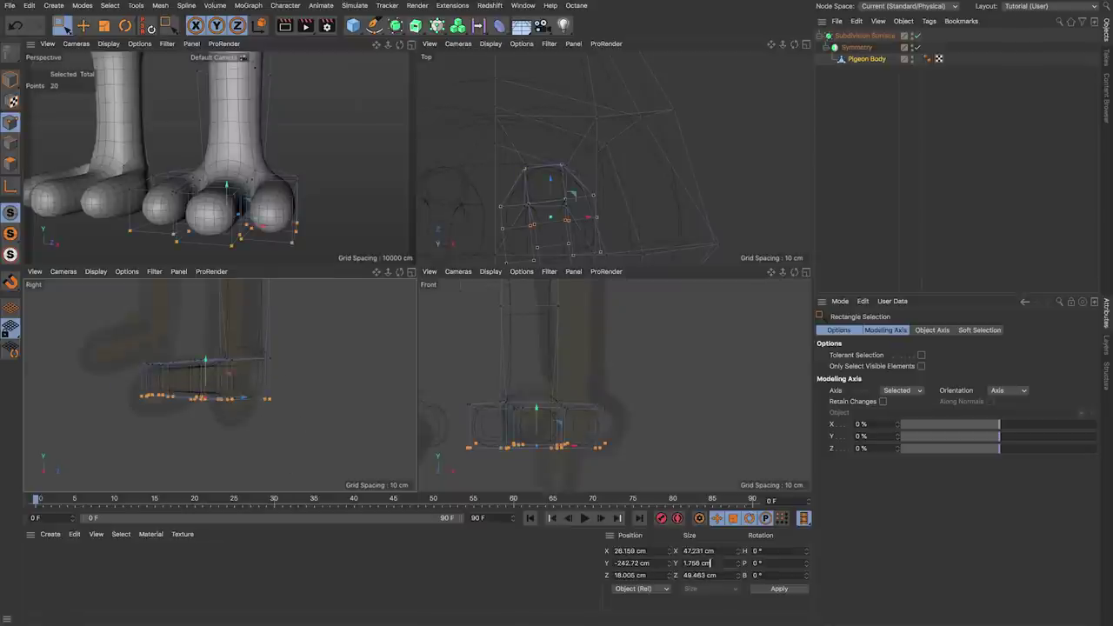
pyautogui.write('0')
pyautogui.press('Return')
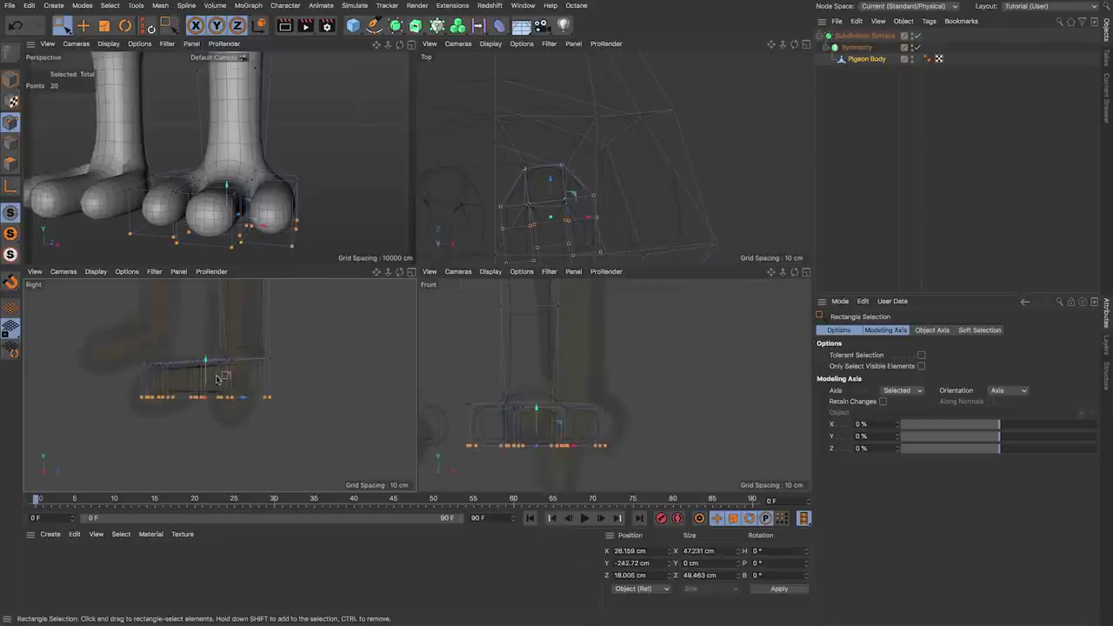
pyautogui.moveTo(206, 366); pyautogui.dragTo(206, 383)
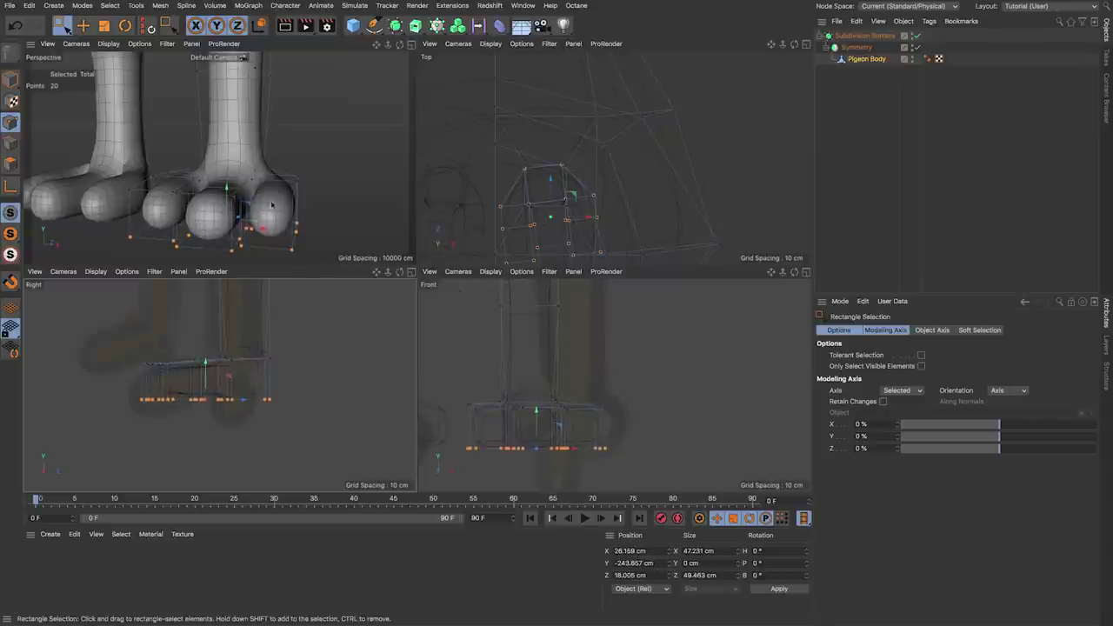
# Step: Examine the feet and ankles from several angles with the subdivision smoothing switched on and off
pyautogui.keyDown('alt'); pyautogui.moveTo(249, 181); pyautogui.dragTo(286, 169); pyautogui.keyUp('alt')
pyautogui.scroll(-3, 248, 207)
pyautogui.keyDown('alt'); pyautogui.moveTo(301, 226); pyautogui.dragTo(137, 176); pyautogui.keyUp('alt')
pyautogui.scroll(3, 308, 184)
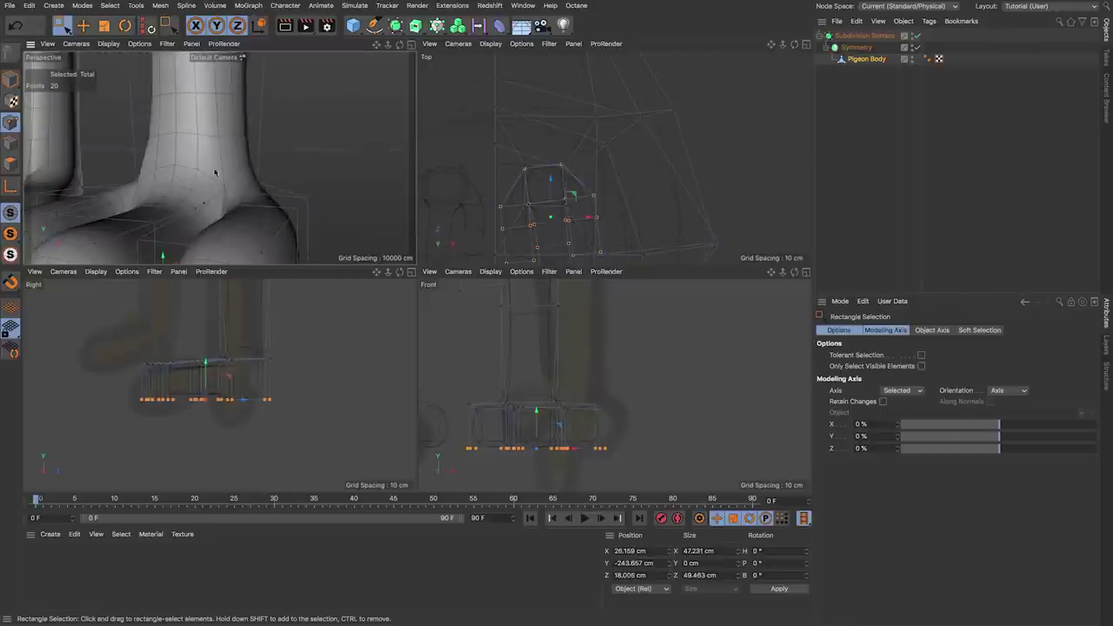
pyautogui.scroll(-3, 225, 179)
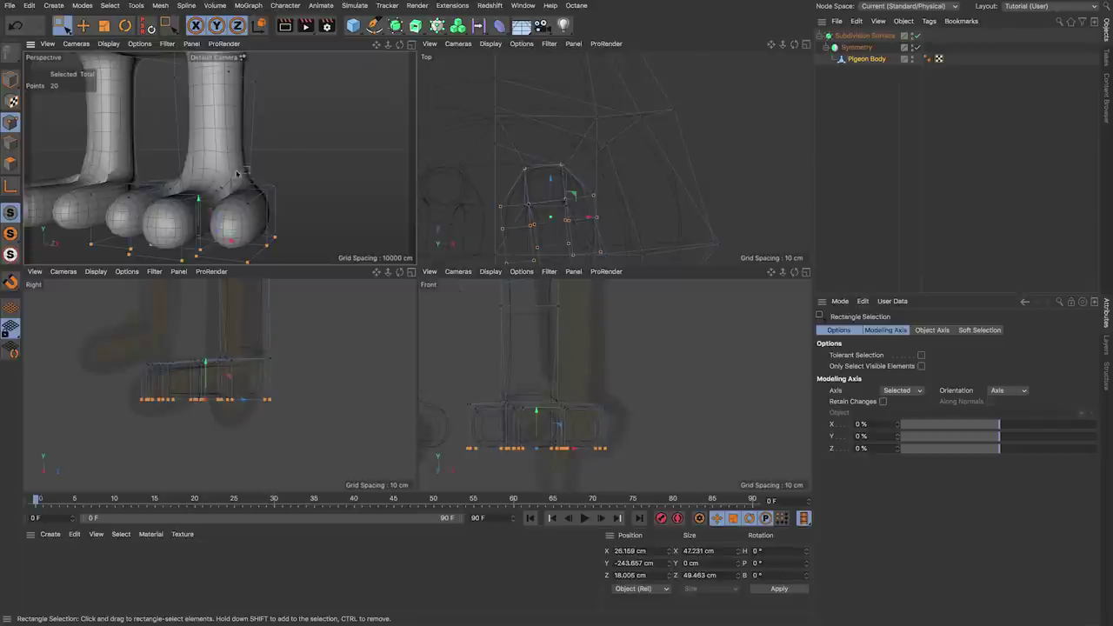
pyautogui.keyDown('alt'); pyautogui.moveTo(237, 174); pyautogui.dragTo(206, 181); pyautogui.keyUp('alt')
pyautogui.press('q')
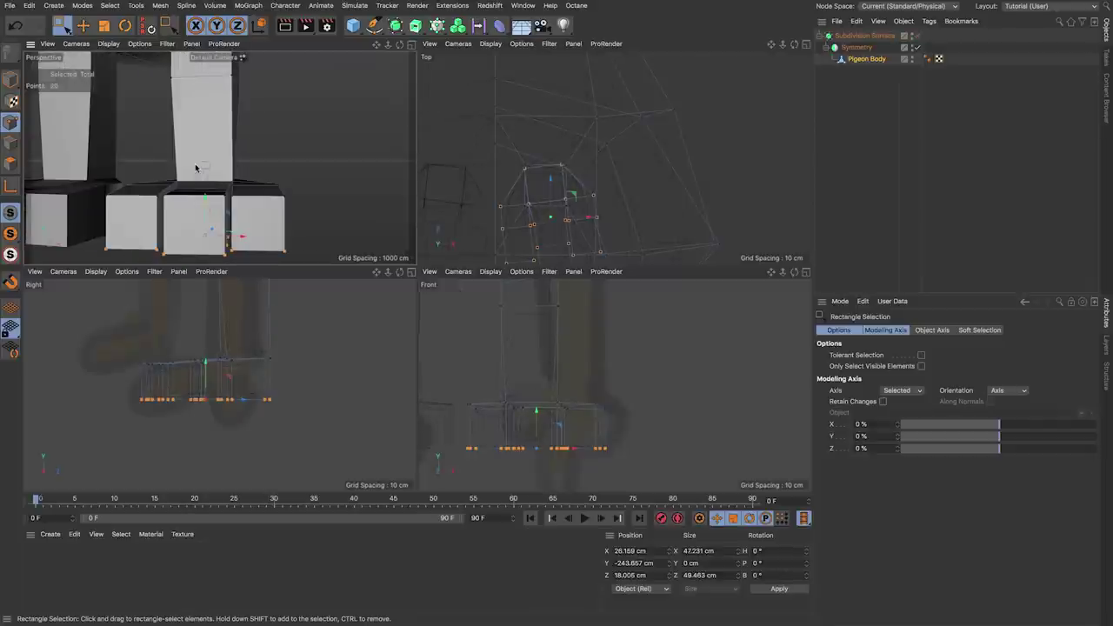
pyautogui.keyDown('alt'); pyautogui.moveTo(252, 171); pyautogui.dragTo(220, 177); pyautogui.keyUp('alt')
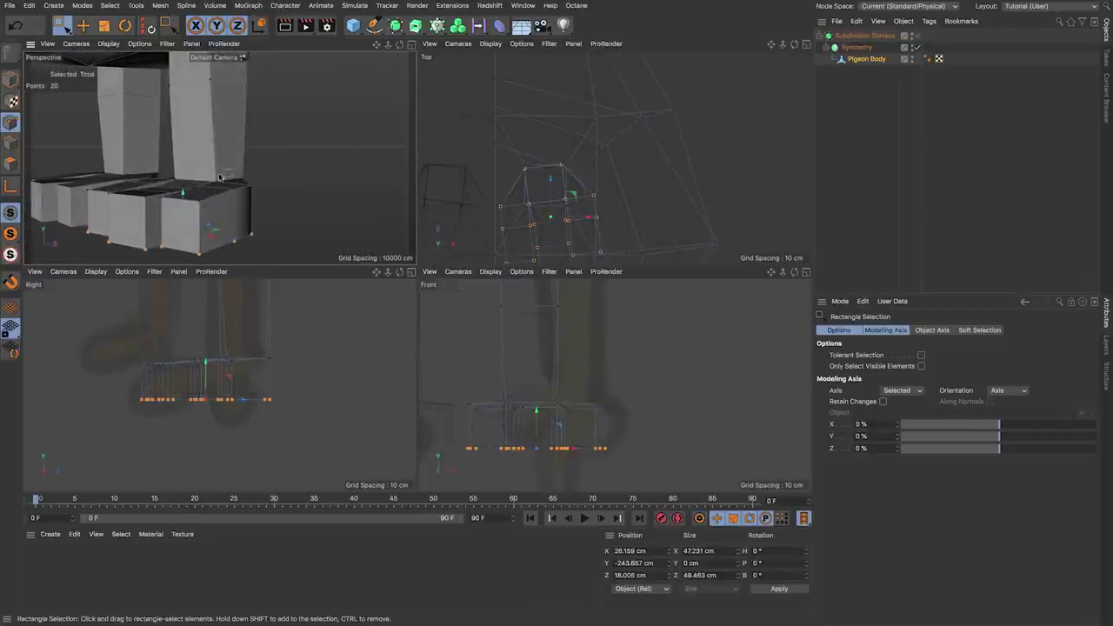
pyautogui.scroll(5, 192, 169)
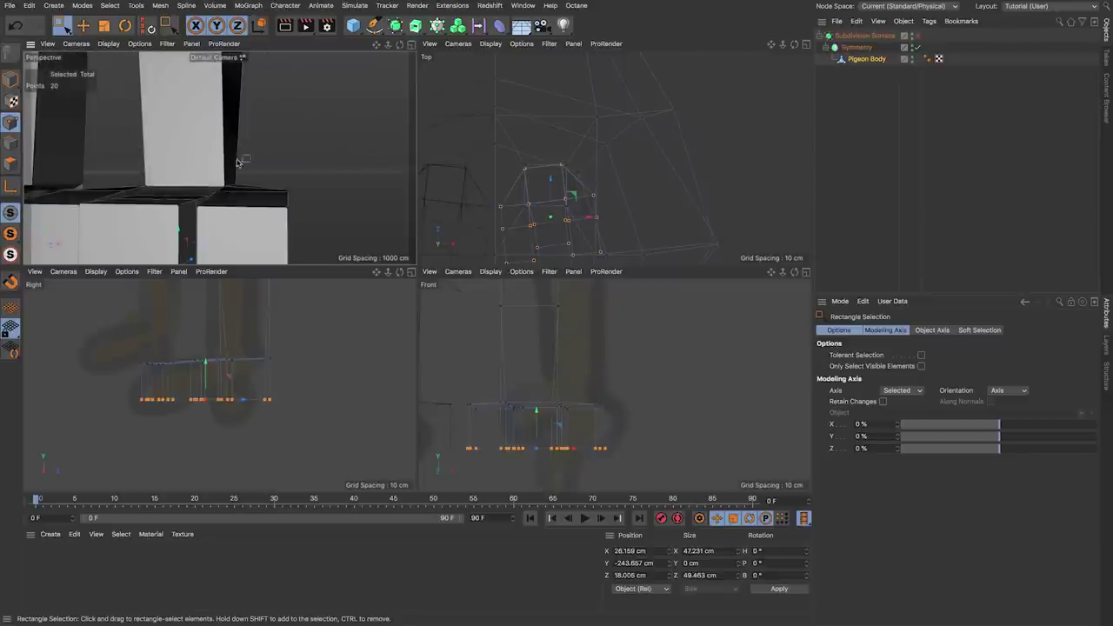
pyautogui.press('q')
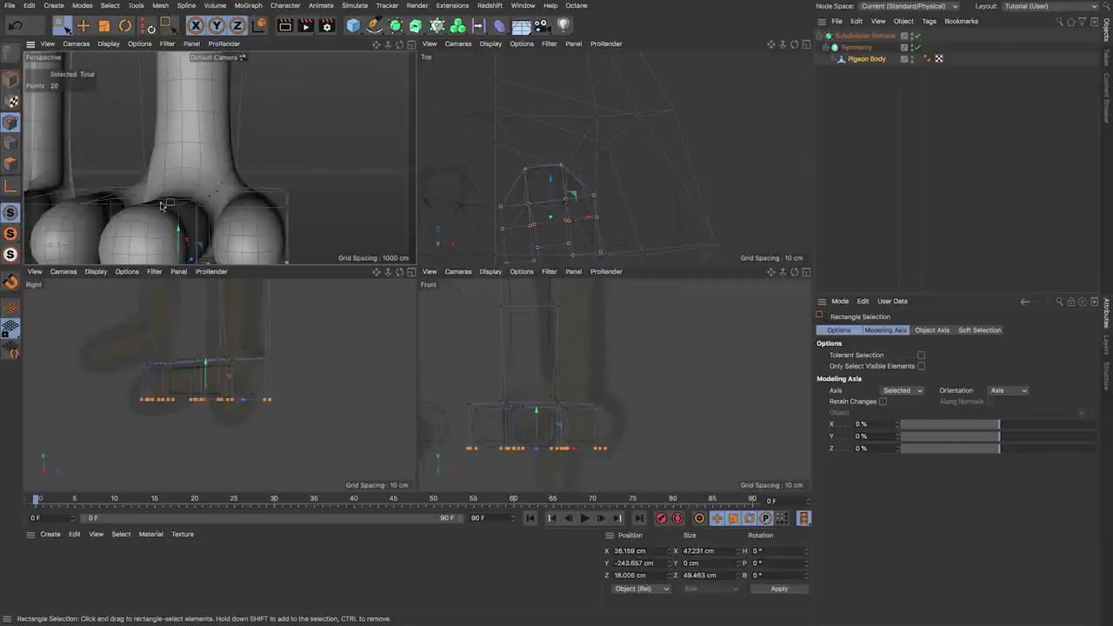
pyautogui.keyDown('alt'); pyautogui.moveTo(162, 205); pyautogui.dragTo(210, 161); pyautogui.keyUp('alt')
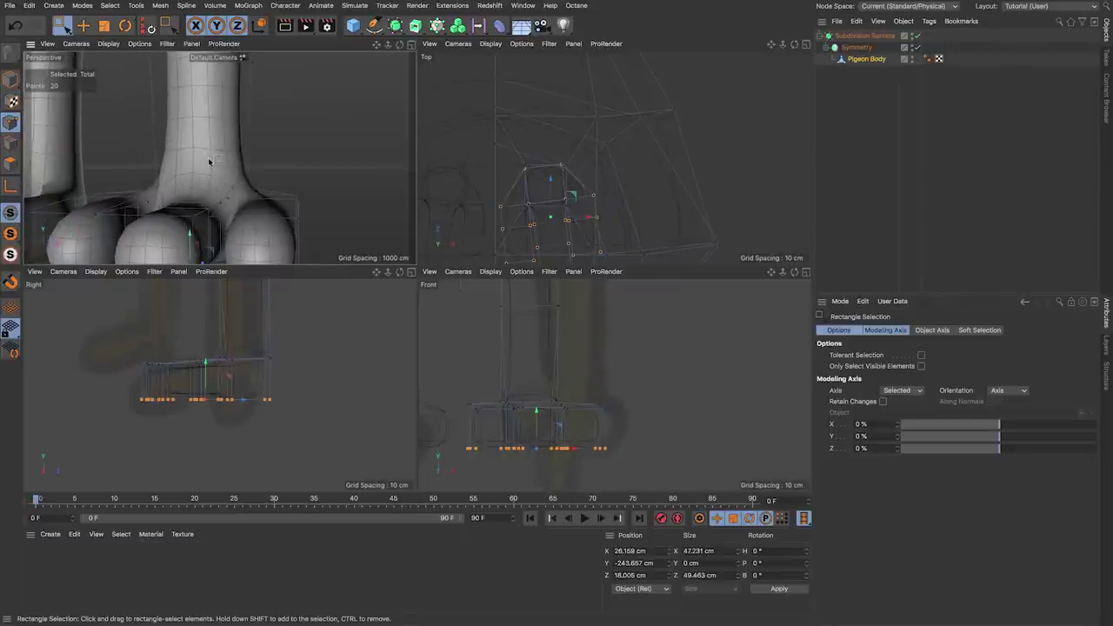
# Step: Add an edge loop around the lower leg just above the foot with Loop/Path Cut
pyautogui.press('m')
pyautogui.press('l')
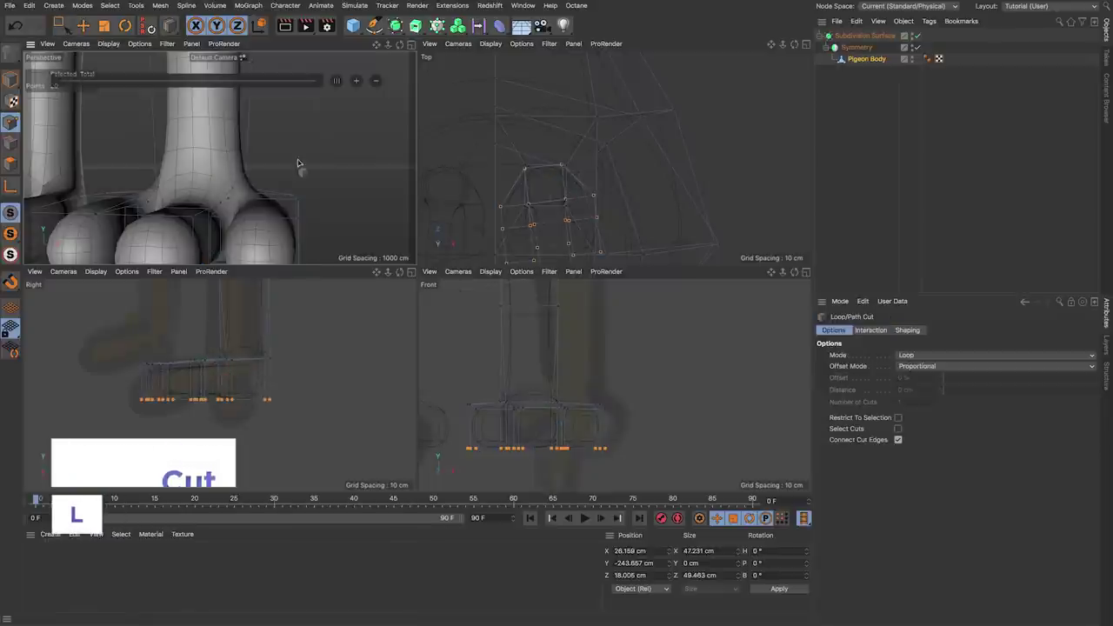
pyautogui.keyDown('alt'); pyautogui.moveTo(235, 177); pyautogui.dragTo(228, 179); pyautogui.keyUp('alt')
pyautogui.click(234, 180)
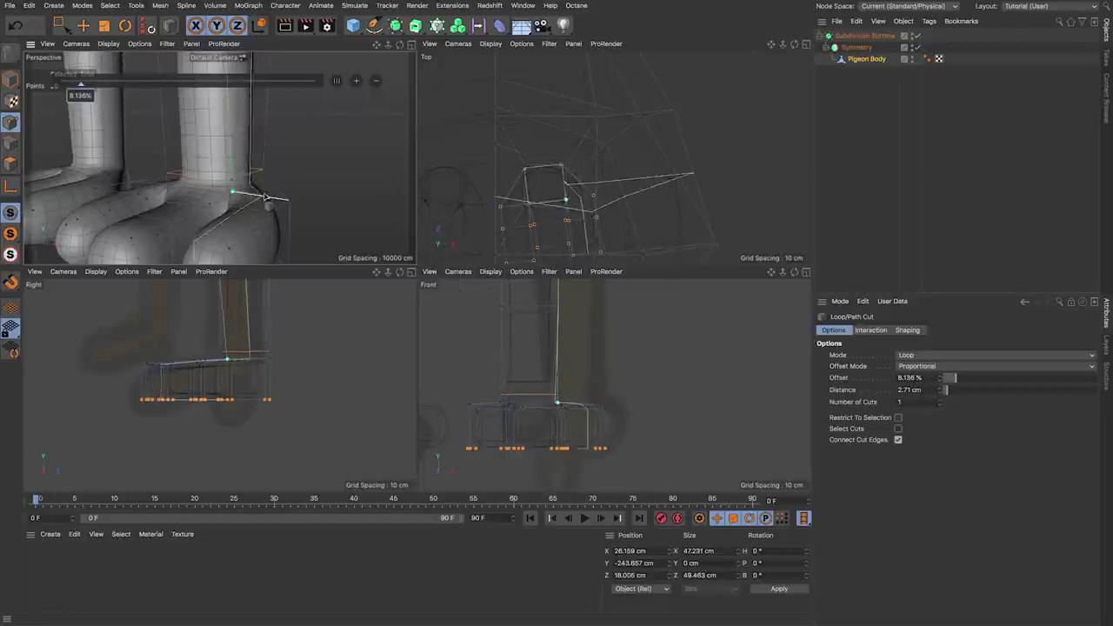
pyautogui.keyDown('alt'); pyautogui.moveTo(218, 183); pyautogui.dragTo(106, 212); pyautogui.keyUp('alt')
pyautogui.press('e')
# Step: In model mode, add a cube, place it in front of the head and scale it uniformly to about 58 cm
pyautogui.scroll(-5, 193, 199)
pyautogui.click(11, 80)
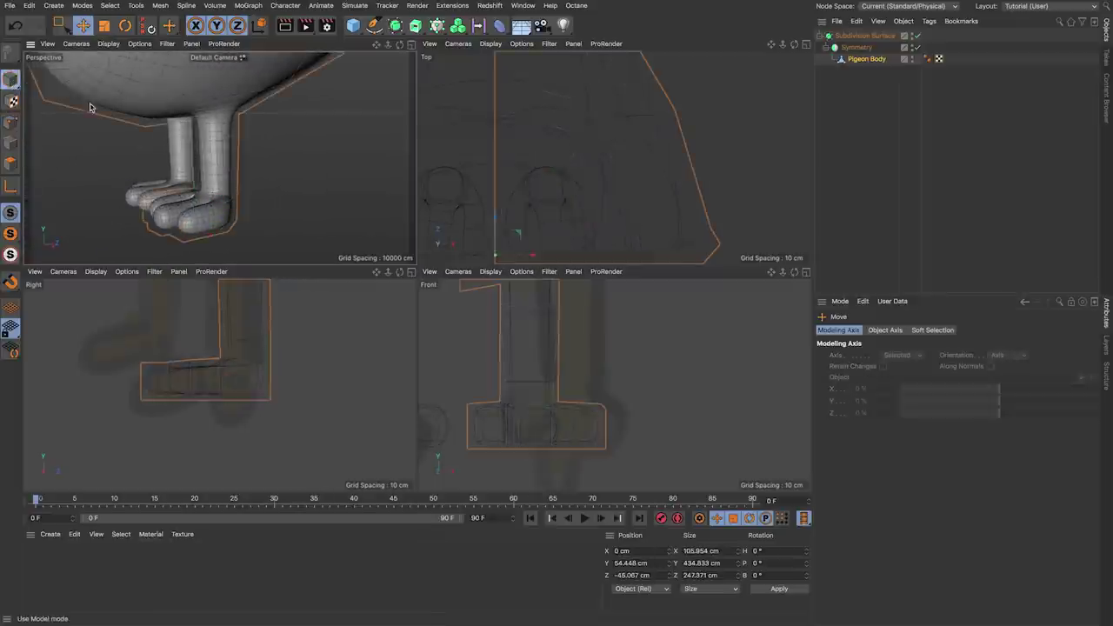
pyautogui.keyDown('alt'); pyautogui.moveTo(89, 107); pyautogui.dragTo(260, 215); pyautogui.keyUp('alt')
pyautogui.scroll(-3, 150, 192)
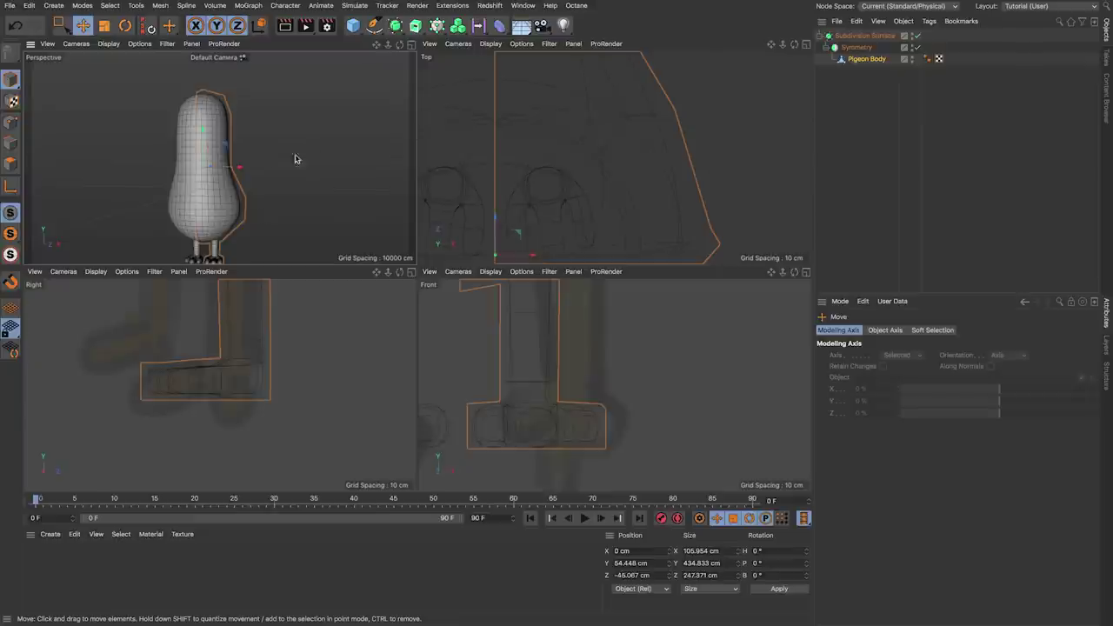
pyautogui.click(412, 44)
pyautogui.keyDown('alt'); pyautogui.moveTo(463, 207); pyautogui.dragTo(374, 226); pyautogui.keyUp('alt')
pyautogui.moveTo(353, 30); pyautogui.dragTo(459, 42)
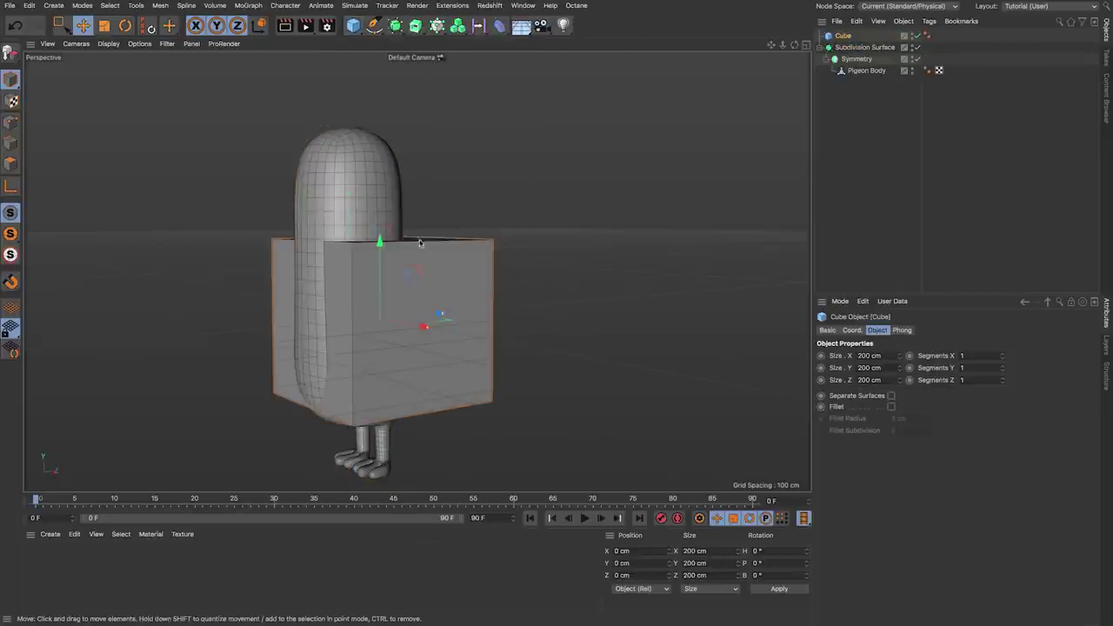
pyautogui.keyDown('alt'); pyautogui.moveTo(421, 244); pyautogui.dragTo(371, 153); pyautogui.keyUp('alt')
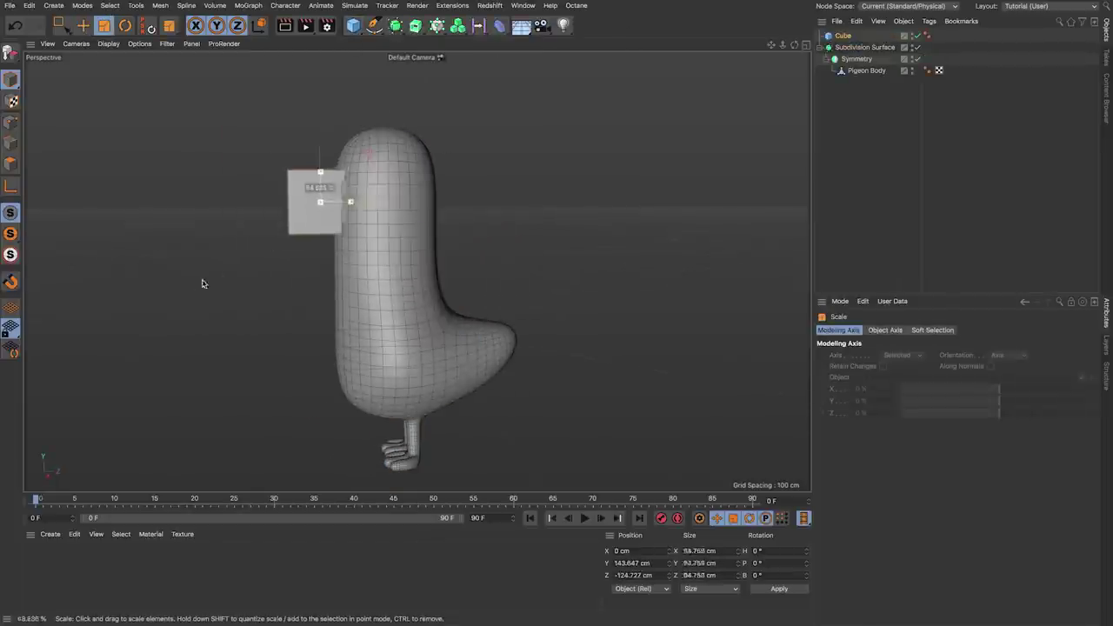
# Step: Fit the cube to the beak in the side reference, about 26.6 cm high and 44.8 cm long at Y 152.2 cm
pyautogui.click(807, 45)
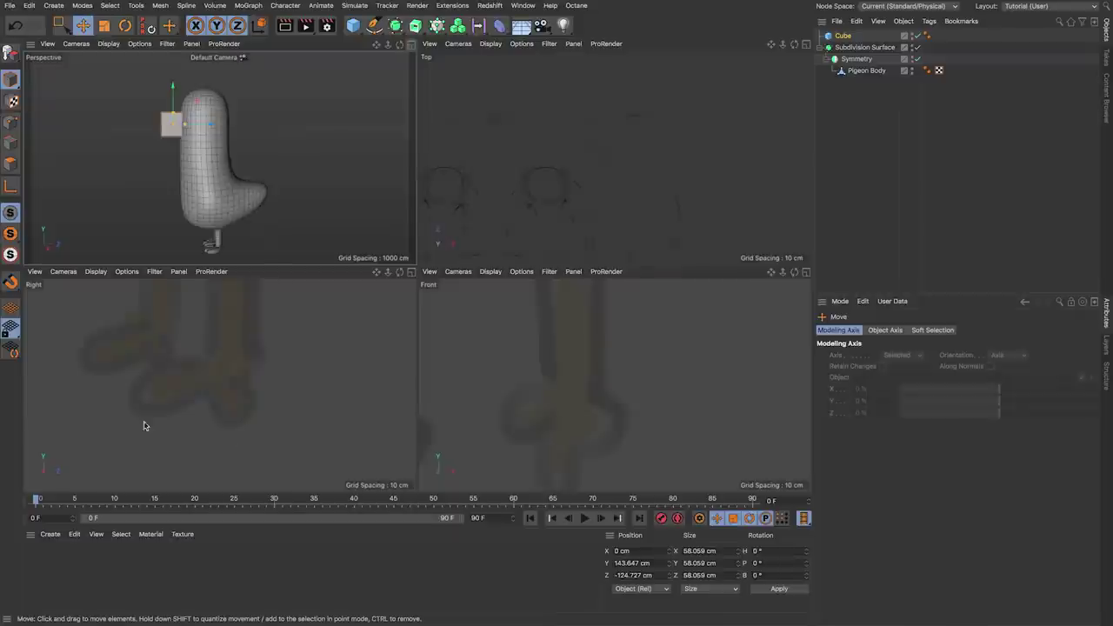
pyautogui.scroll(-4, 164, 373)
pyautogui.keyDown('alt'); pyautogui.moveTo(165, 373); pyautogui.dragTo(174, 411, button='middle'); pyautogui.keyUp('alt')
pyautogui.keyDown('alt'); pyautogui.moveTo(174, 411); pyautogui.dragTo(146, 426, button='right'); pyautogui.keyUp('alt')
pyautogui.keyDown('alt'); pyautogui.moveTo(154, 345); pyautogui.dragTo(188, 361, button='right'); pyautogui.keyUp('alt')
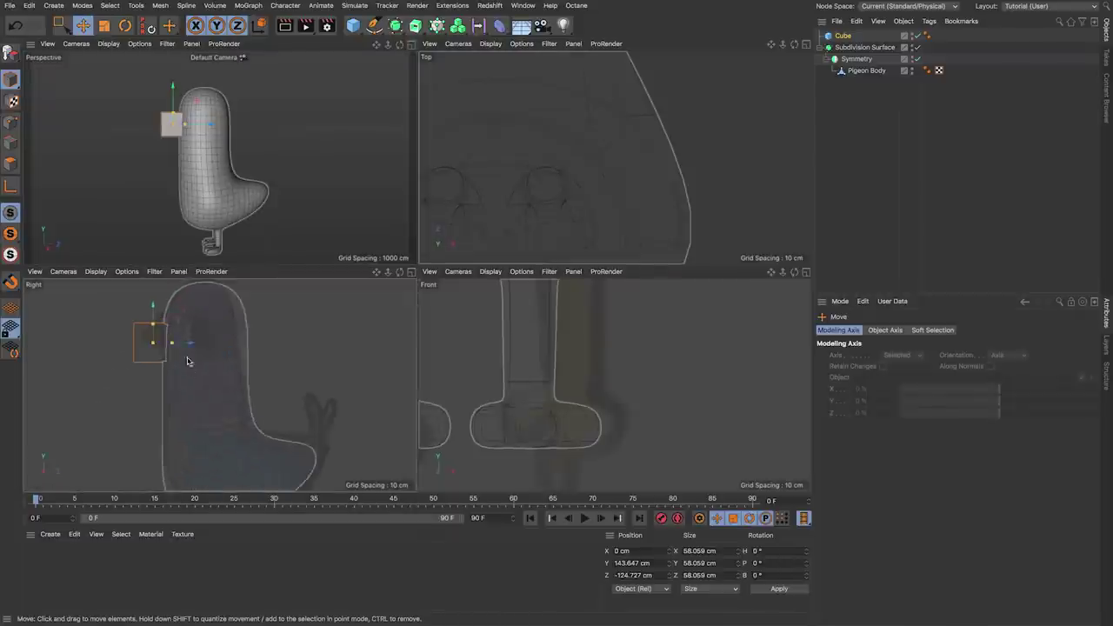
pyautogui.moveTo(171, 329); pyautogui.dragTo(173, 320)
pyautogui.keyDown('alt'); pyautogui.moveTo(153, 345); pyautogui.dragTo(184, 346, button='right'); pyautogui.keyUp('alt')
pyautogui.scroll(2, 178, 335)
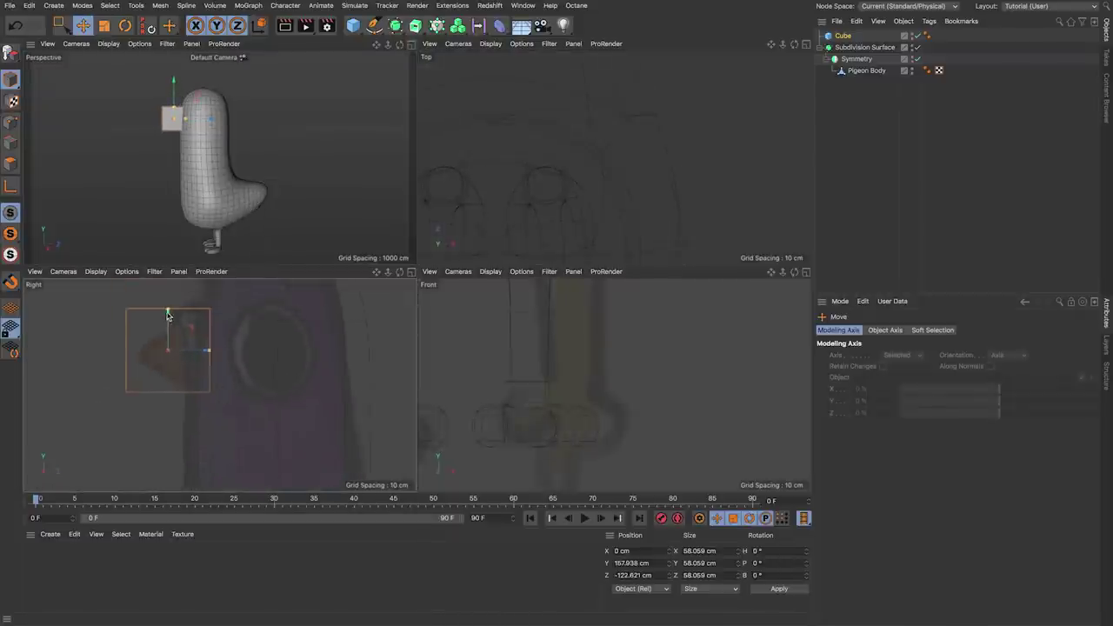
pyautogui.moveTo(210, 350); pyautogui.dragTo(184, 347)
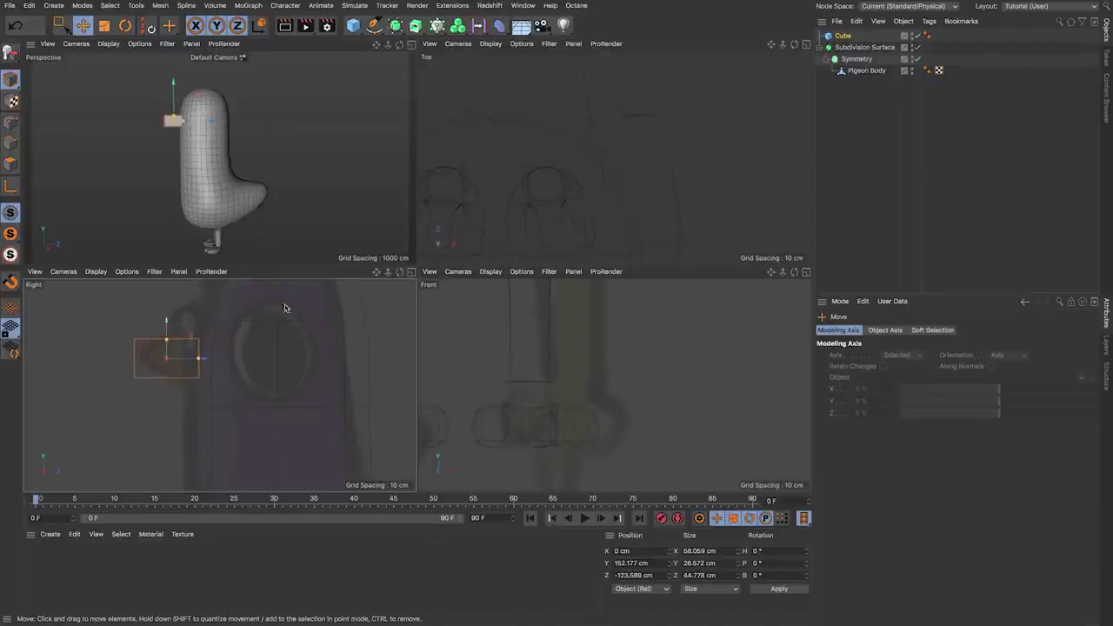
# Step: Set the beak cube's Z segments to 2 and make it editable
pyautogui.click(842, 36)
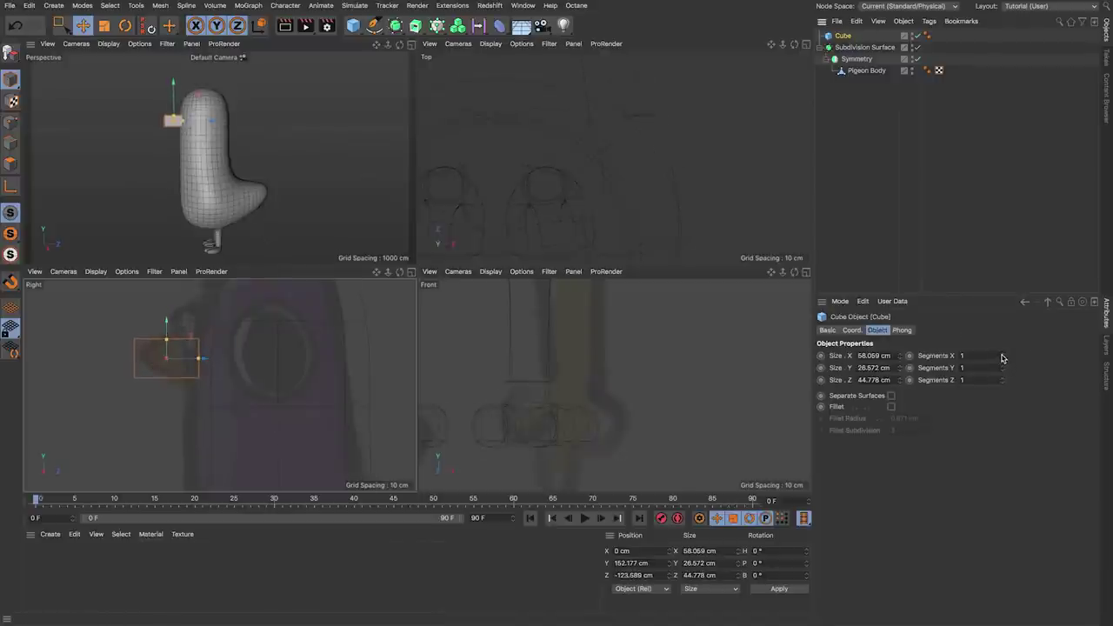
pyautogui.scroll(4, 168, 123)
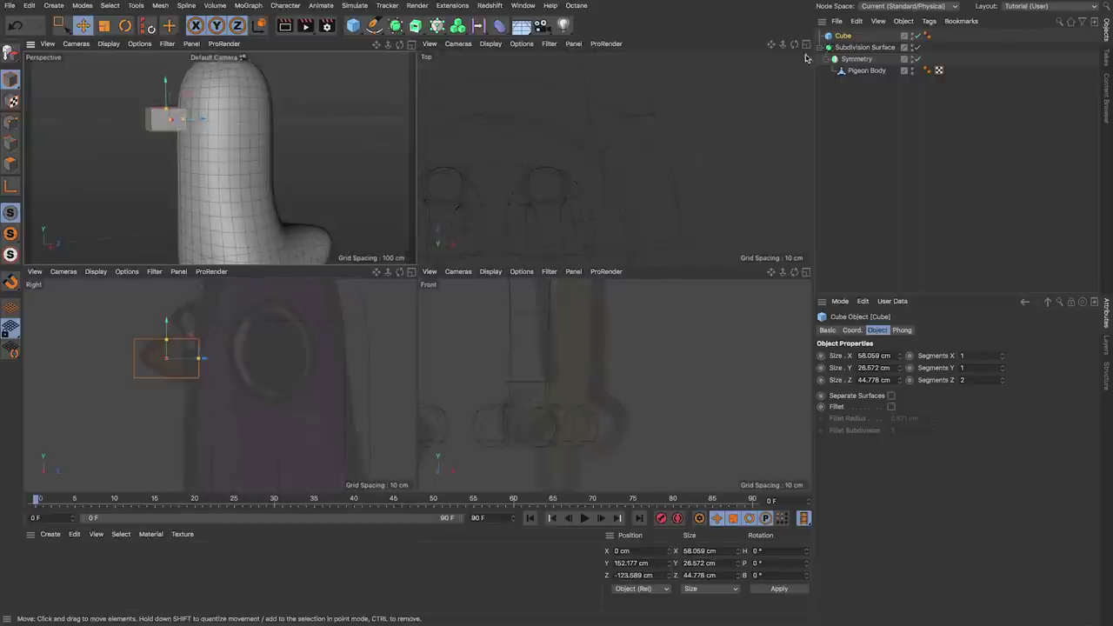
pyautogui.click(10, 79)
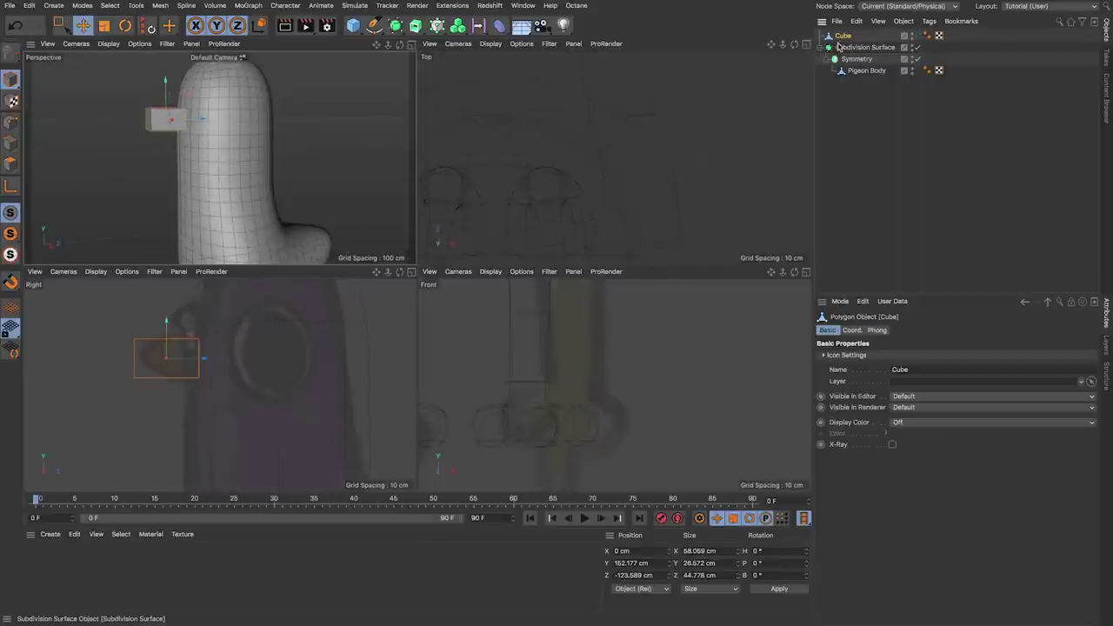
# Step: Select the beak's front polygon and scale it down to about 25.1 by 11.5 cm
pyautogui.click(11, 162)
pyautogui.click(149, 120)
pyautogui.keyDown('alt'); pyautogui.moveTo(150, 130); pyautogui.dragTo(124, 144); pyautogui.keyUp('alt')
pyautogui.press('t')
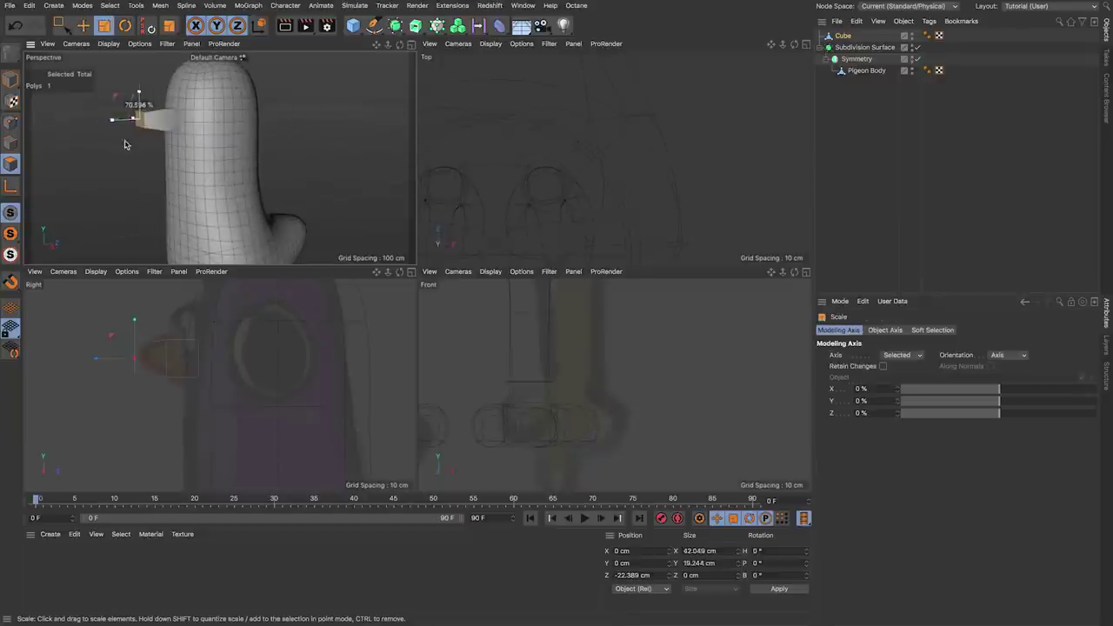
pyautogui.press('e')
# Step: Place the beak cube under a new Subdivision Surface and rename it Beak
pyautogui.moveTo(416, 32); pyautogui.dragTo(424, 49)
pyautogui.moveTo(838, 50); pyautogui.dragTo(854, 41)
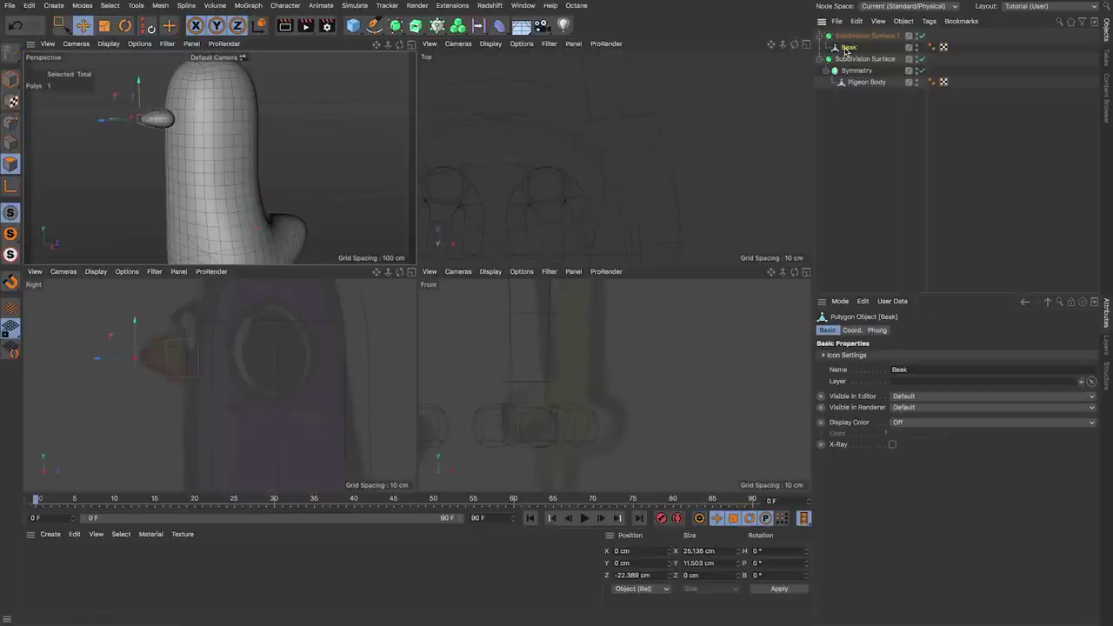
# Step: Reposition and rescale the beak's tip polygon to follow the side reference
pyautogui.moveTo(139, 343); pyautogui.dragTo(134, 327)
pyautogui.press('t')
pyautogui.keyDown('alt'); pyautogui.moveTo(101, 180); pyautogui.dragTo(159, 144); pyautogui.keyUp('alt')
# Step: In model mode, add a new cube for the wing, lower it over the body's side reference and scale it to about 128 cm
pyautogui.click(11, 80)
pyautogui.scroll(-5, 295, 95)
pyautogui.moveTo(352, 25); pyautogui.dragTo(468, 40)
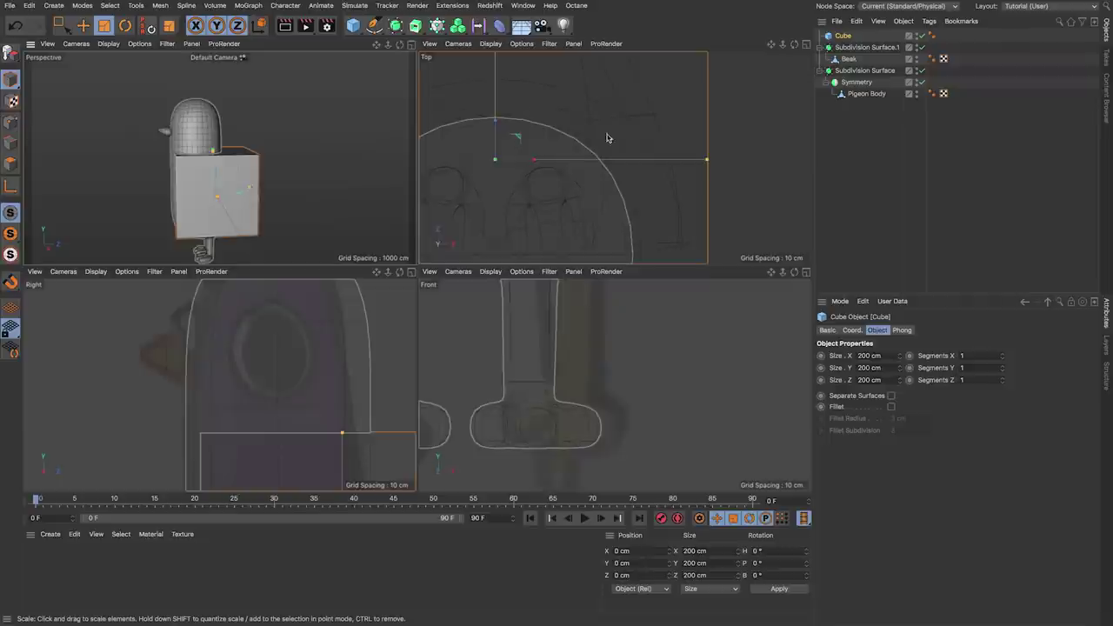
pyautogui.press('e')
pyautogui.scroll(-8, 294, 388)
pyautogui.keyDown('alt'); pyautogui.moveTo(344, 441); pyautogui.dragTo(295, 395, button='middle'); pyautogui.keyUp('alt')
pyautogui.moveTo(296, 398); pyautogui.dragTo(301, 427)
pyautogui.press('t')
pyautogui.moveTo(319, 416); pyautogui.dragTo(221, 475)
# Step: Resize the wing cube to about 31.1 cm wide, 112.3 cm high and 214.2 cm long
pyautogui.press('e')
pyautogui.keyDown('alt'); pyautogui.moveTo(305, 459); pyautogui.dragTo(258, 435, button='middle'); pyautogui.keyUp('alt')
pyautogui.scroll(6, 258, 432)
pyautogui.moveTo(256, 407); pyautogui.dragTo(287, 404)
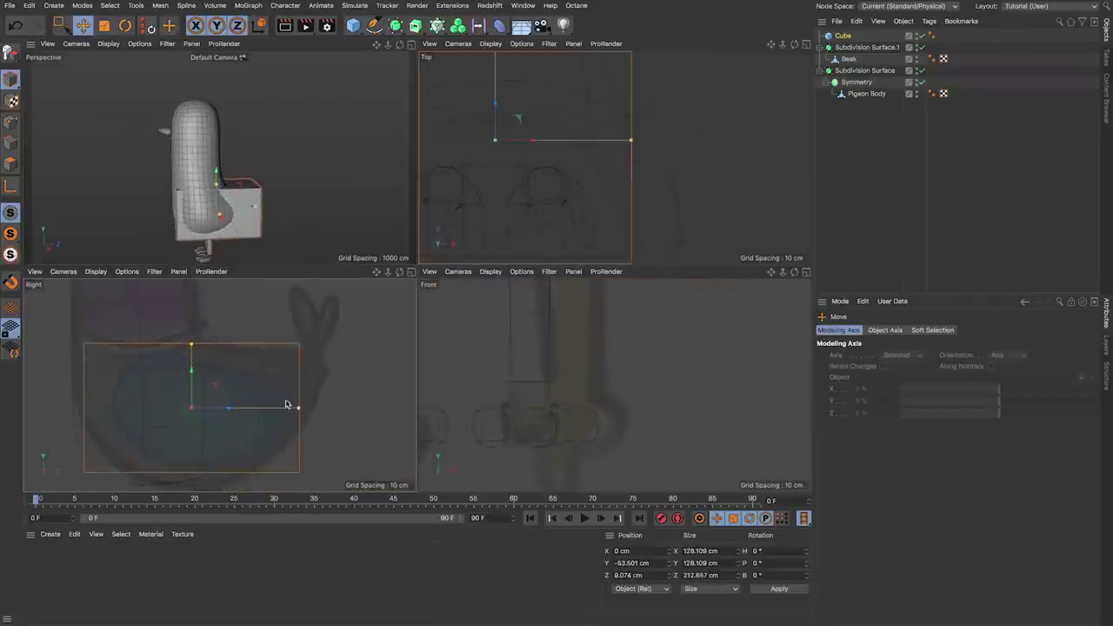
pyautogui.moveTo(192, 344); pyautogui.dragTo(191, 352)
pyautogui.moveTo(609, 137); pyautogui.dragTo(530, 139)
# Step: Move the wing cube to the side of the body at about X 89.3 cm, Y -41.2 cm
pyautogui.keyDown('alt'); pyautogui.moveTo(597, 401); pyautogui.dragTo(569, 462, button='middle'); pyautogui.keyUp('alt')
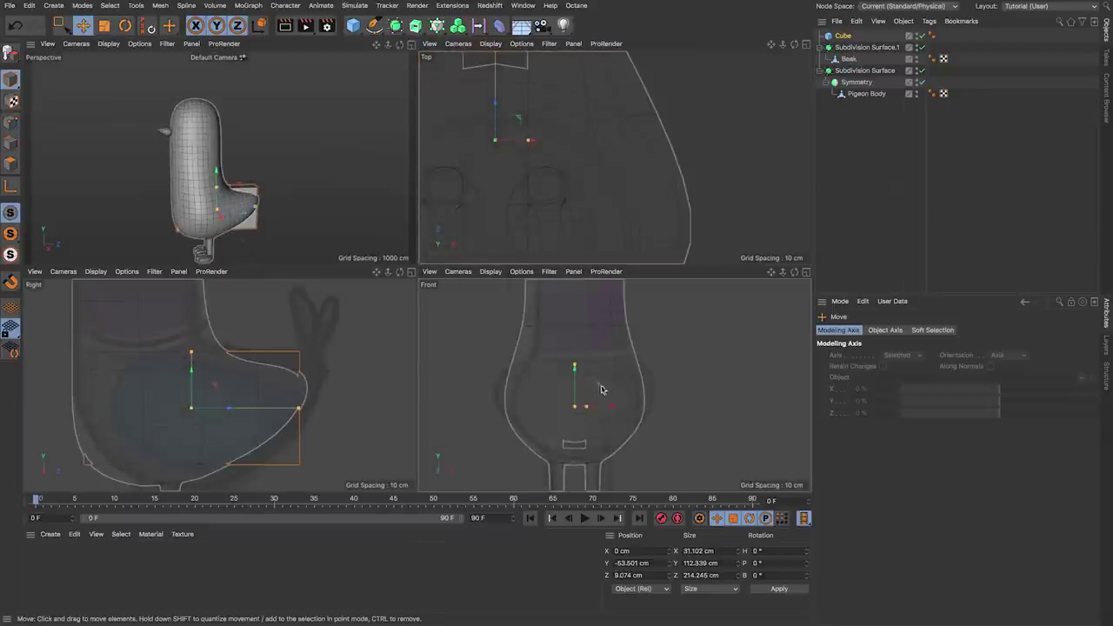
pyautogui.moveTo(598, 384); pyautogui.dragTo(666, 375)
pyautogui.keyDown('alt'); pyautogui.moveTo(665, 192); pyautogui.dragTo(603, 226, button='middle'); pyautogui.keyUp('alt')
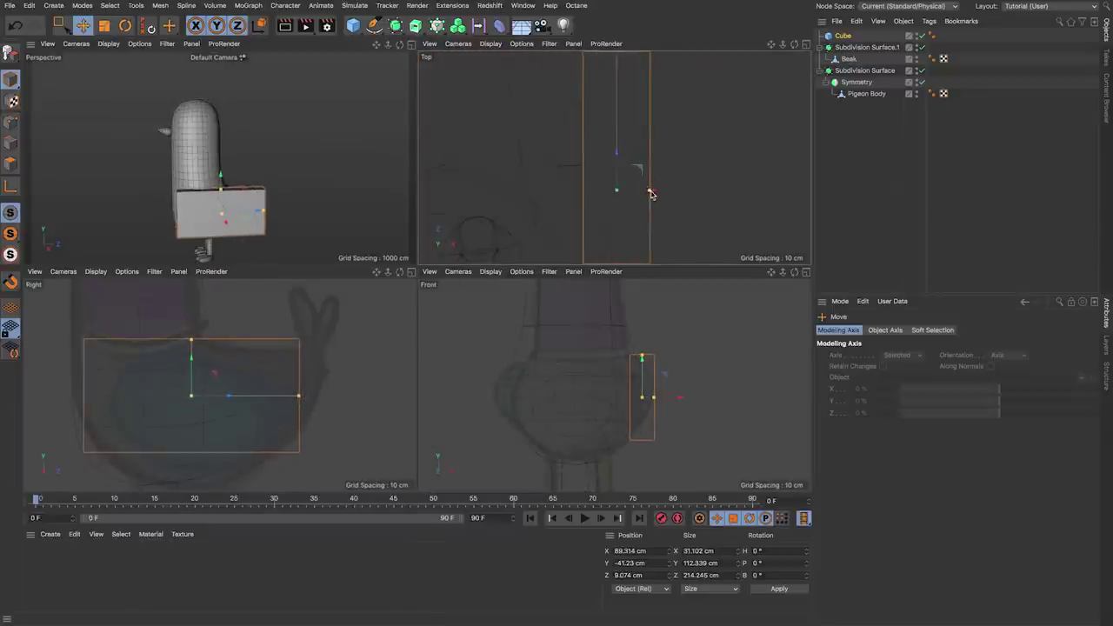
# Step: Resize the wing cube to about 26.1 × 101.3 × 192.5 cm, keeping it over the side reference's wing area
pyautogui.moveTo(650, 190); pyautogui.dragTo(638, 191)
pyautogui.scroll(-3, 568, 176)
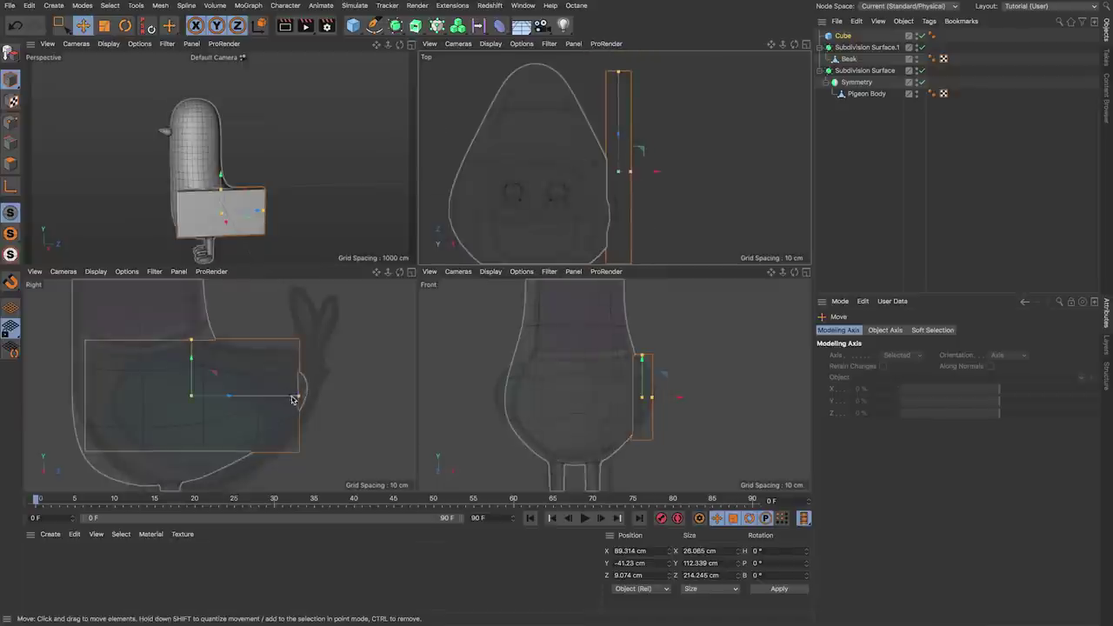
pyautogui.moveTo(298, 397)
pyautogui.mouseDown()
pyautogui.moveTo(290, 387)
pyautogui.moveTo(300, 414)
pyautogui.mouseUp()
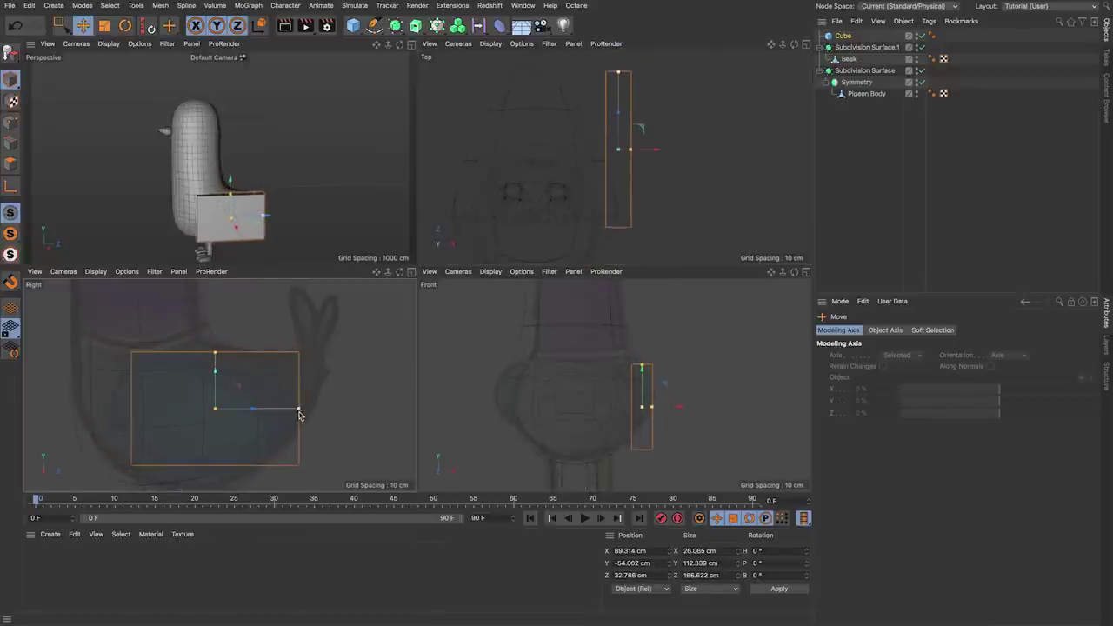
pyautogui.moveTo(214, 357); pyautogui.dragTo(226, 387)
pyautogui.moveTo(287, 411)
pyautogui.mouseDown()
pyautogui.moveTo(301, 413)
pyautogui.moveTo(287, 401)
pyautogui.mouseUp()
# Step: Give the wing cube 2 segments on each axis and convert it into an editable object named Wing
pyautogui.click(849, 36)
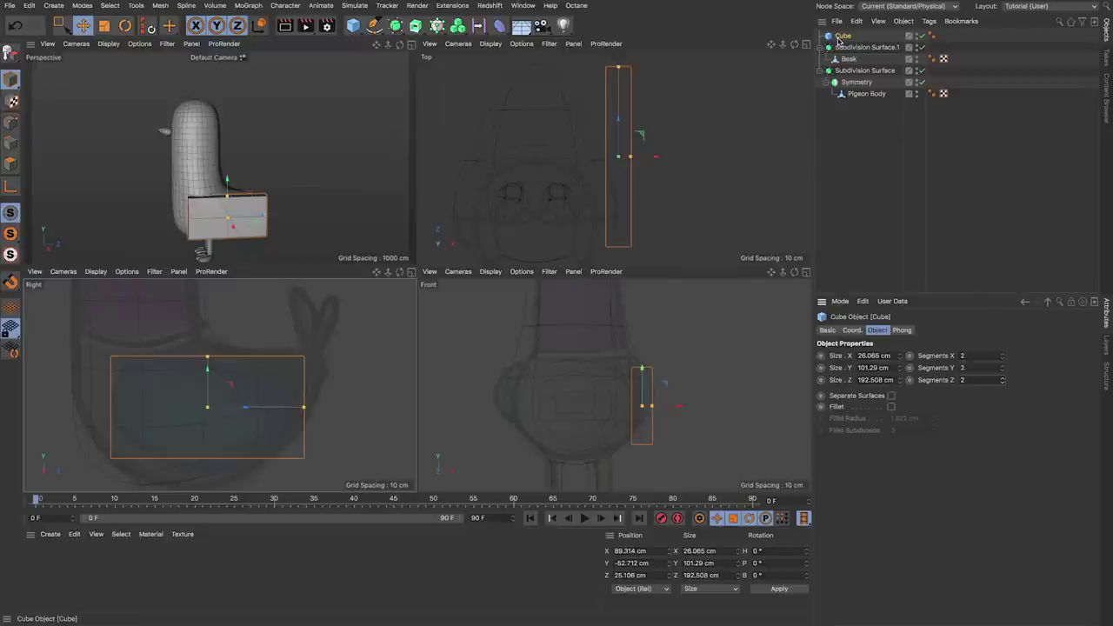
pyautogui.press('c')
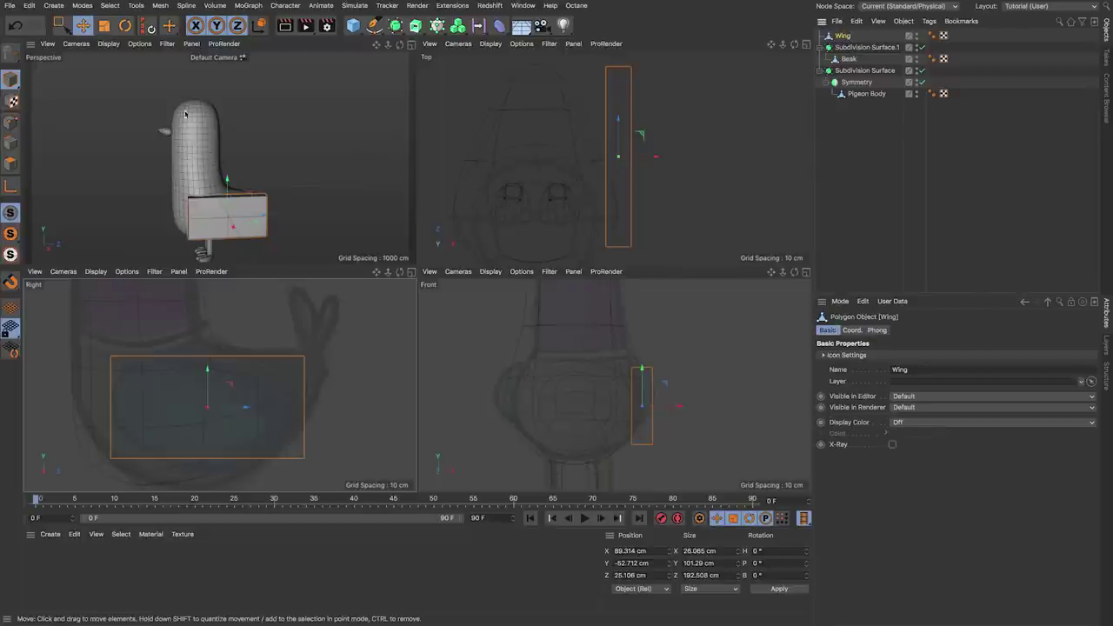
# Step: Select all polygons of the wing and round its boxy shape with the Iron tool
pyautogui.click(11, 165)
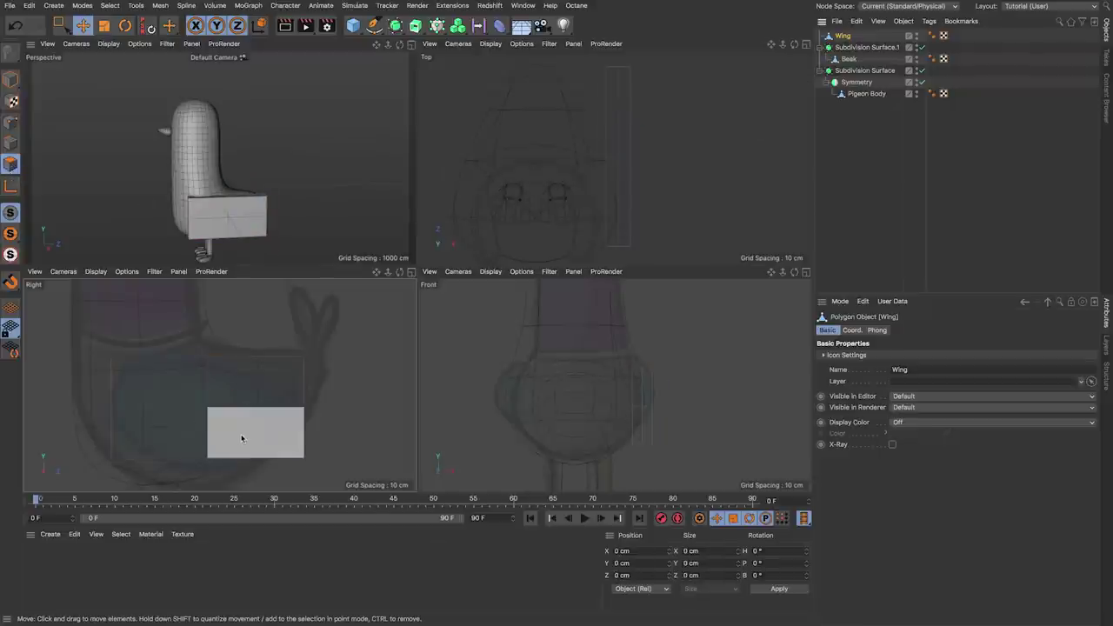
pyautogui.click(259, 443)
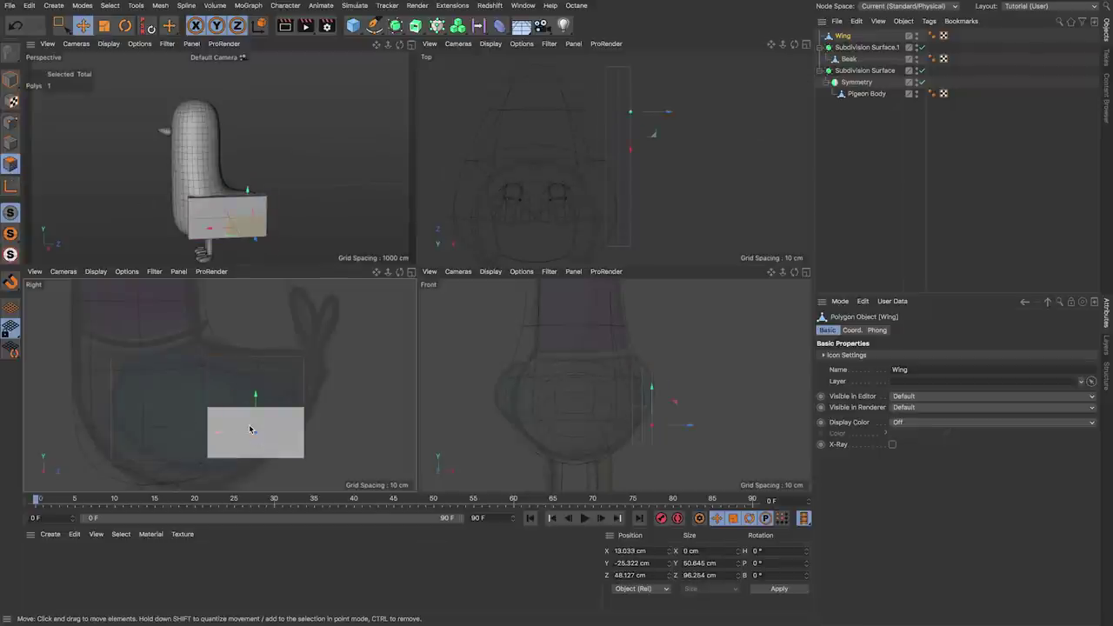
pyautogui.hotkey('ctrl', 'a')
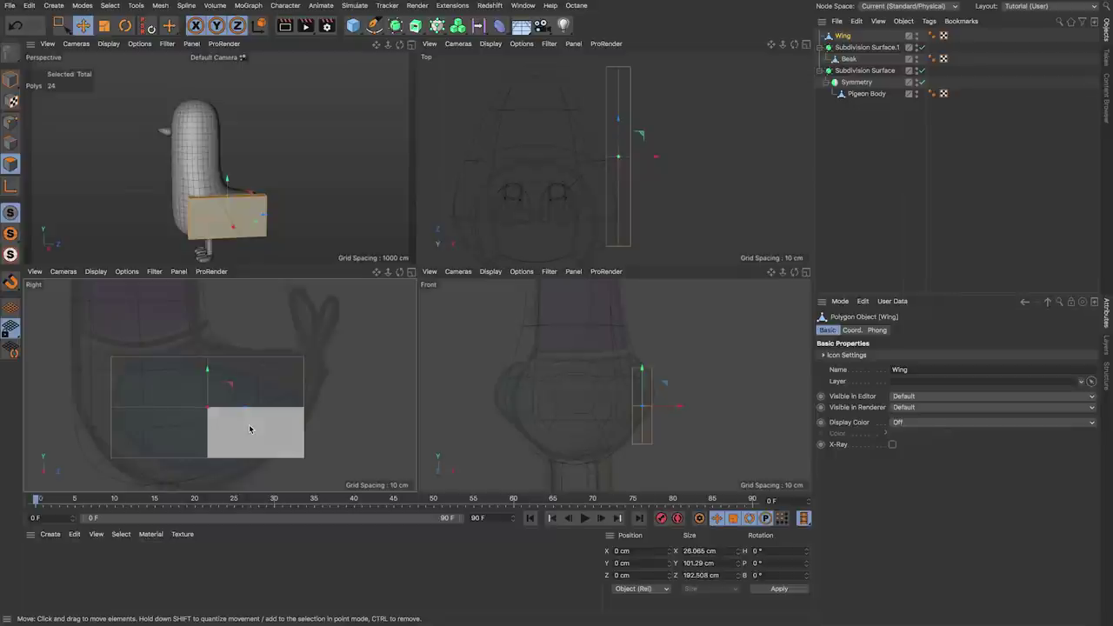
pyautogui.rightClick(182, 393)
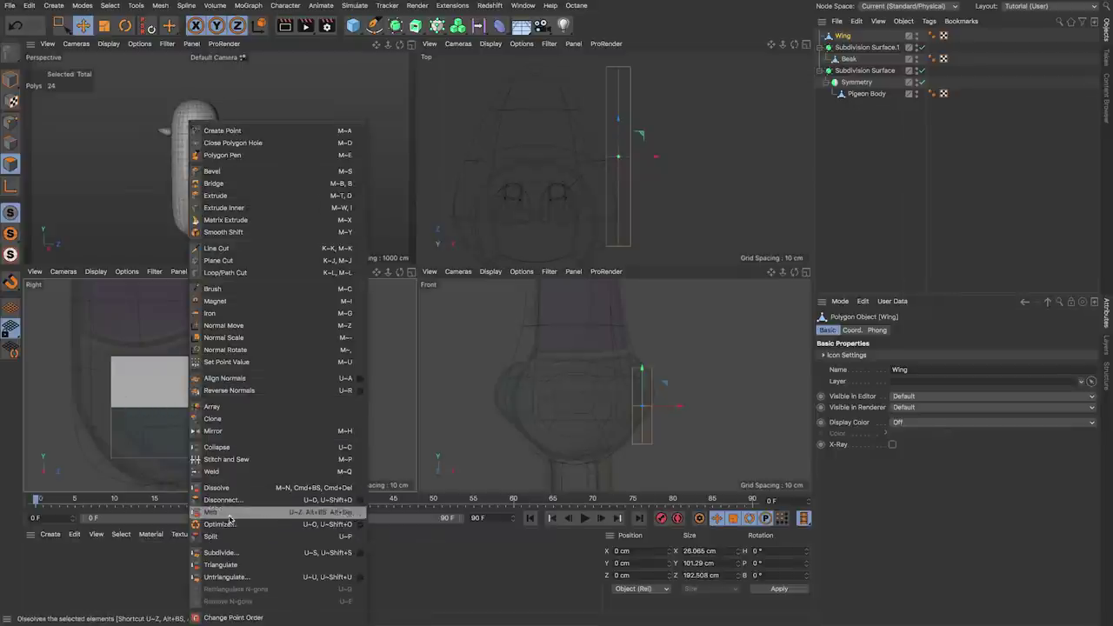
pyautogui.moveTo(222, 355); pyautogui.dragTo(278, 332)
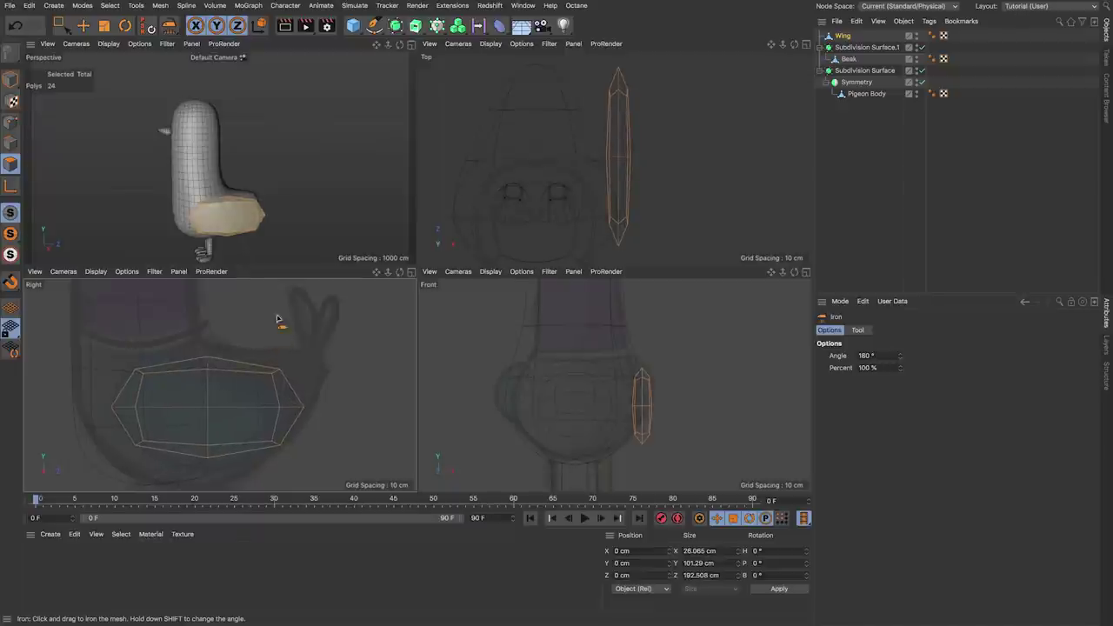
# Step: Add a Subdivision Surface and nest the wing inside it
pyautogui.keyDown('alt'); pyautogui.moveTo(271, 252); pyautogui.dragTo(249, 214); pyautogui.keyUp('alt')
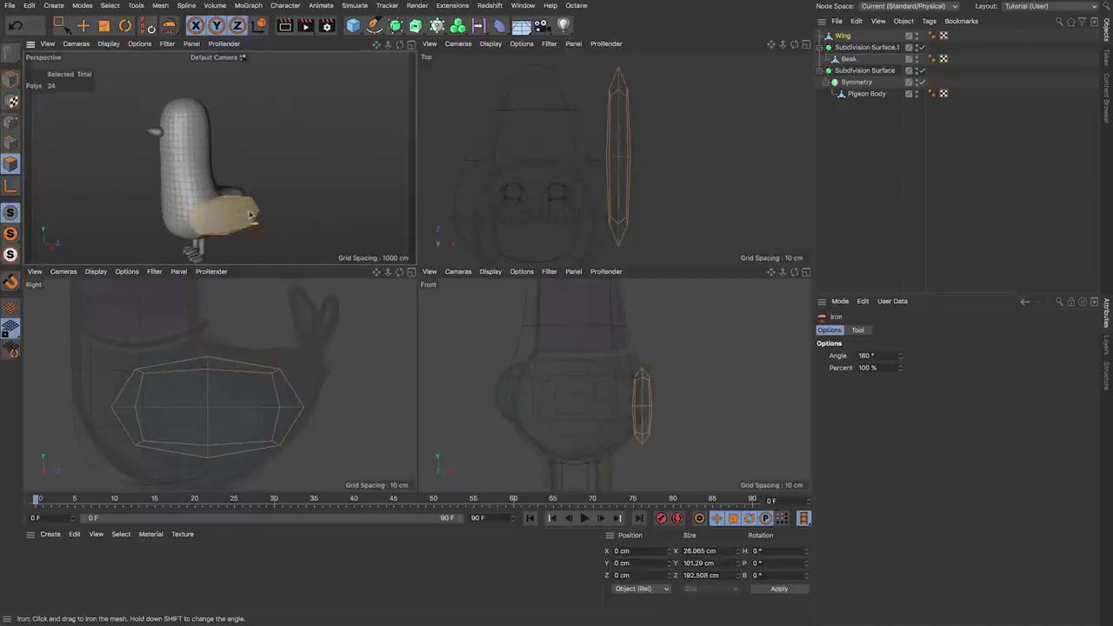
pyautogui.keyDown('alt'); pyautogui.click(396, 27); pyautogui.keyUp('alt')
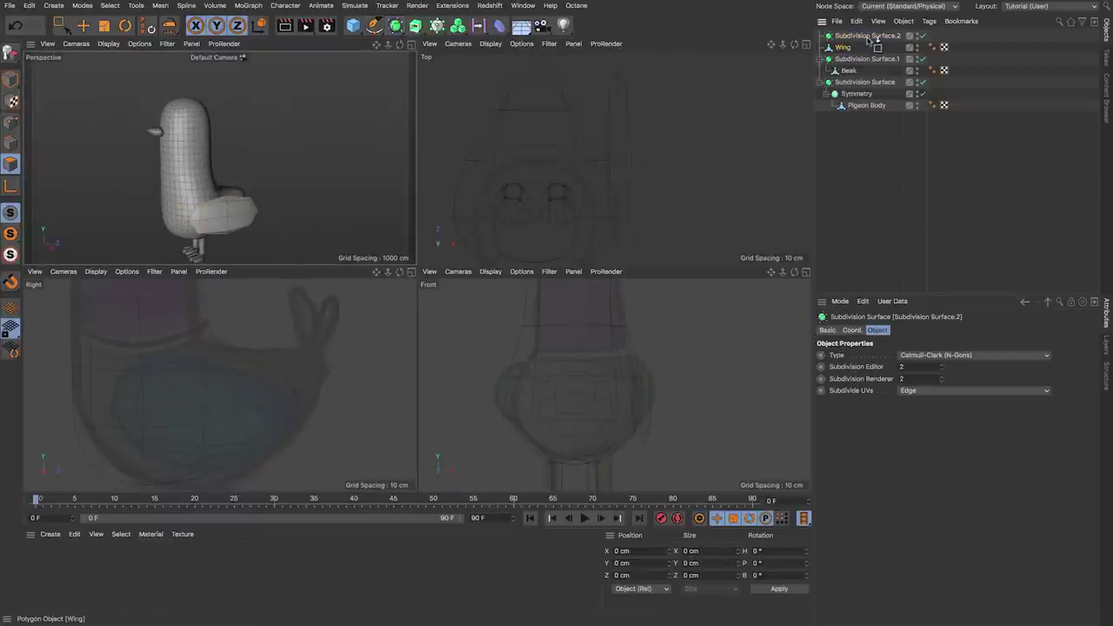
pyautogui.moveTo(868, 40); pyautogui.dragTo(868, 42)
# Step: Shift the wing's front points slightly forward and up in the side view and scale them vertically to about 106 cm
pyautogui.press('e')
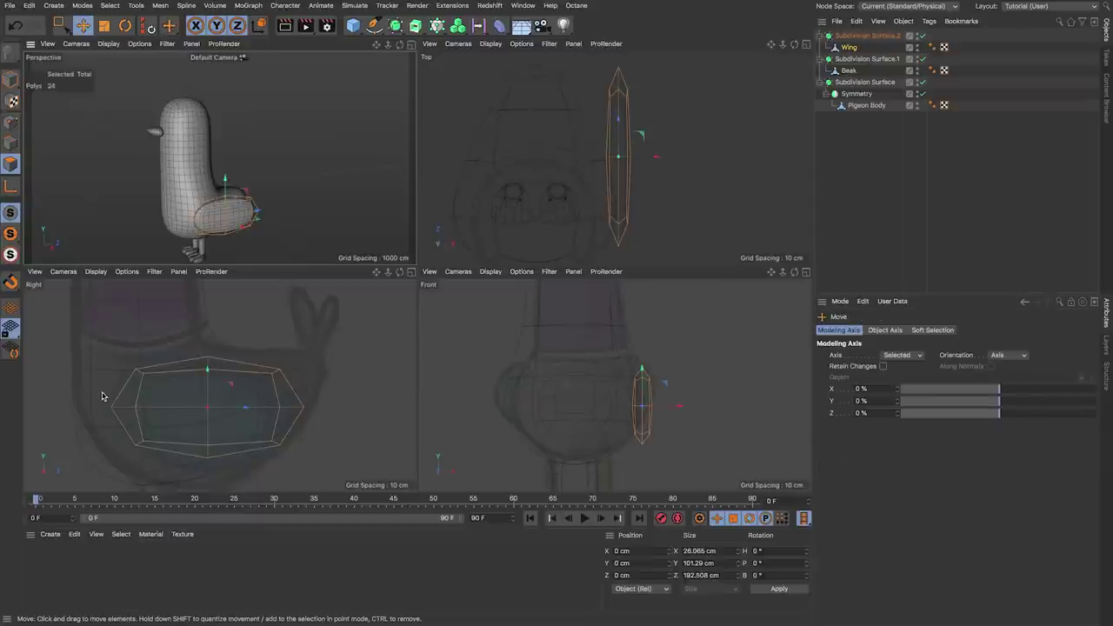
pyautogui.press('0')
pyautogui.click(12, 122)
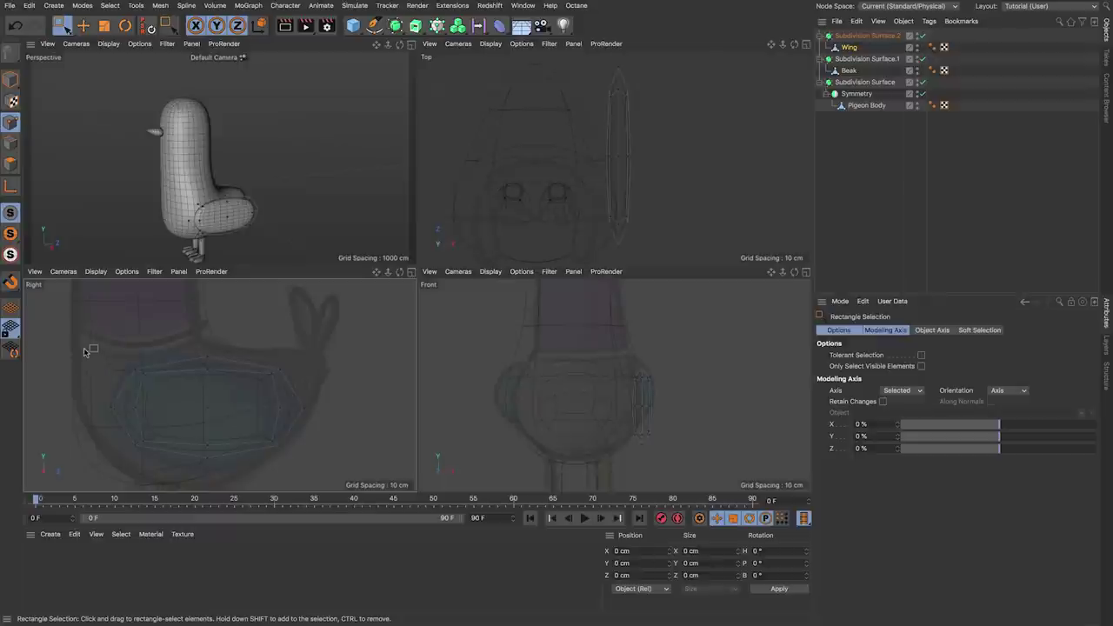
pyautogui.moveTo(73, 327); pyautogui.dragTo(160, 477)
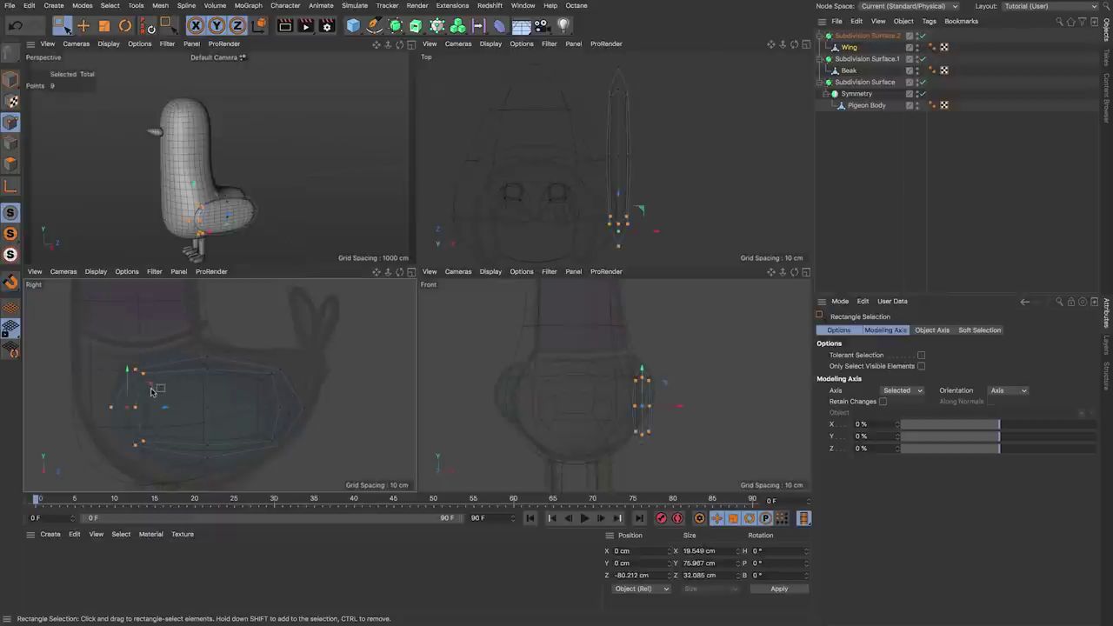
pyautogui.press('e')
pyautogui.moveTo(153, 391); pyautogui.dragTo(192, 370)
pyautogui.press('t')
pyautogui.press('e')
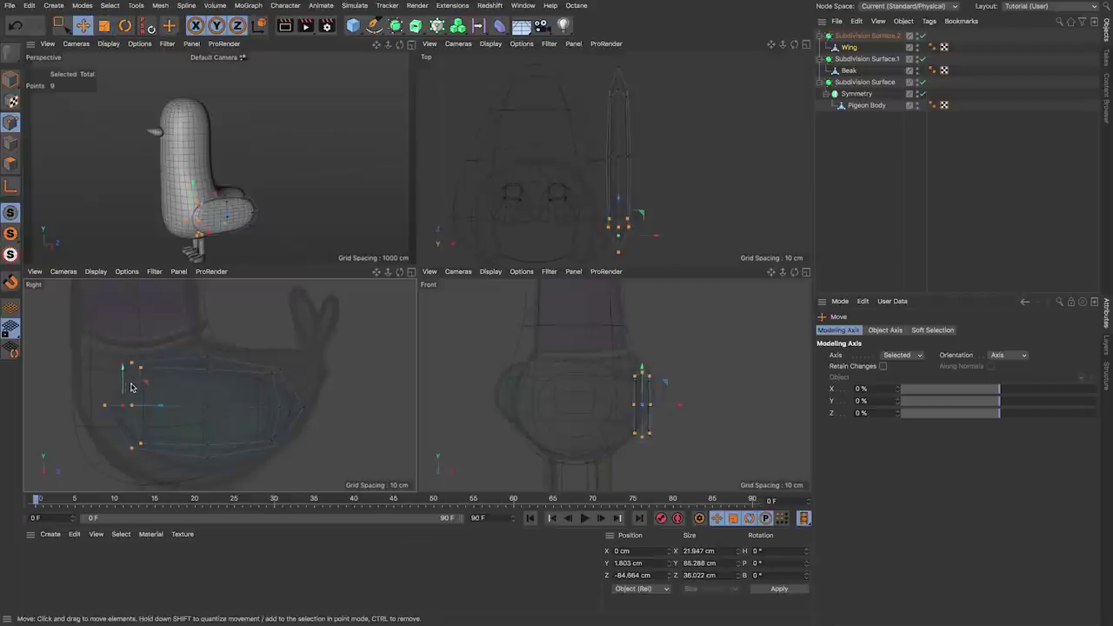
pyautogui.press('super+z')
pyautogui.press('t')
pyautogui.moveTo(123, 387); pyautogui.dragTo(135, 385)
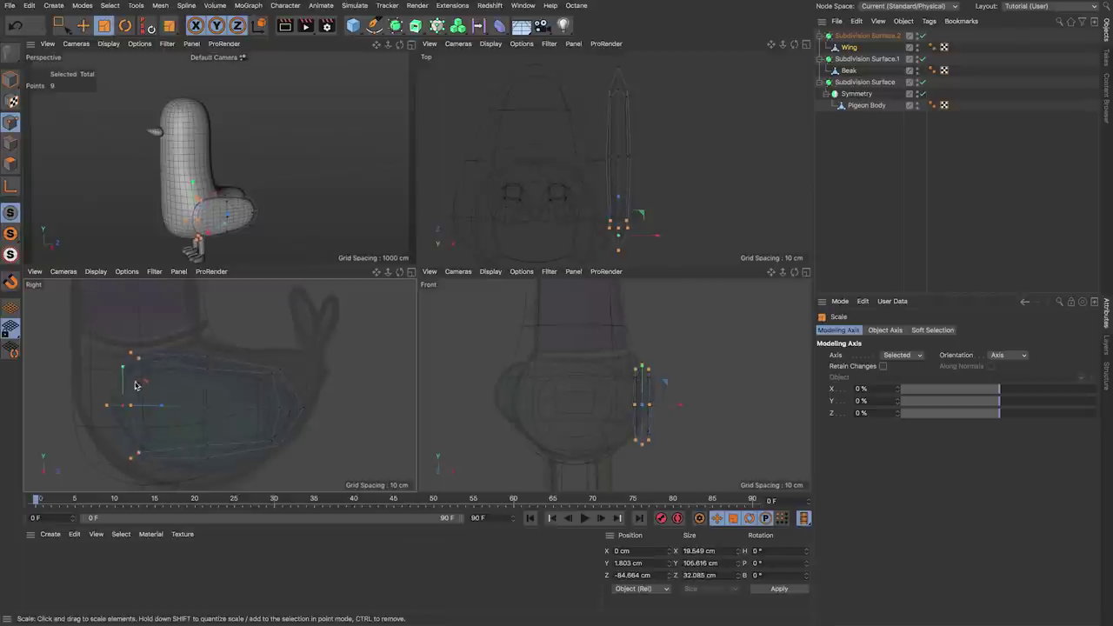
# Step: Scale the wing's middle column of points vertically to about 140 cm
pyautogui.press('0')
pyautogui.moveTo(168, 345); pyautogui.dragTo(221, 476)
pyautogui.press('t')
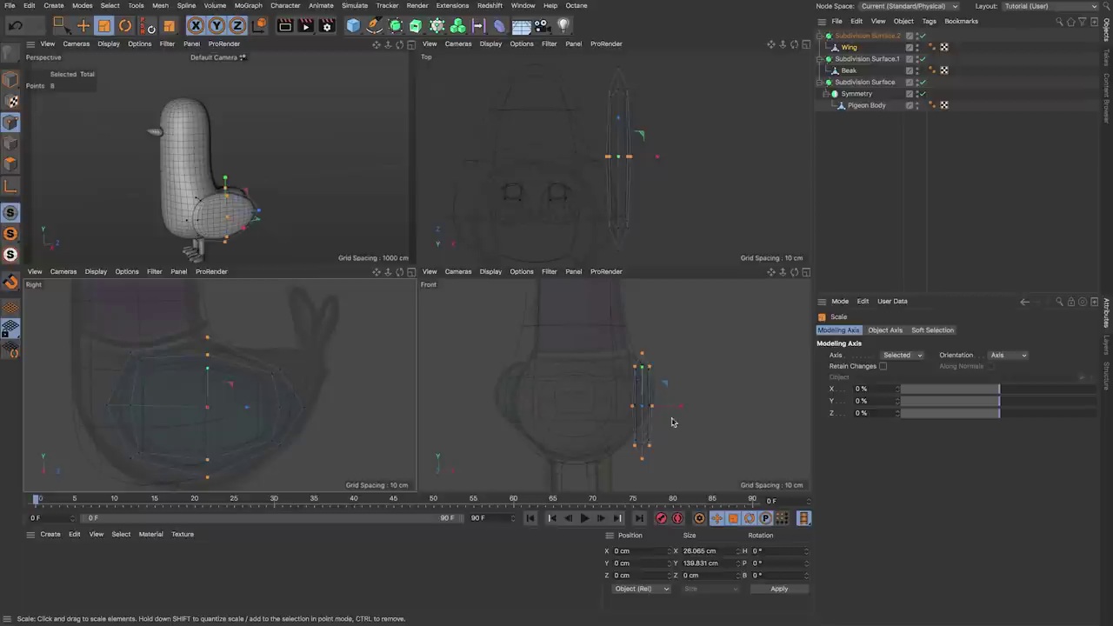
# Step: Adjust the wing's rear points in the side view to follow the reference's tapered end
pyautogui.press('0')
pyautogui.moveTo(238, 343); pyautogui.dragTo(315, 466)
pyautogui.press('e')
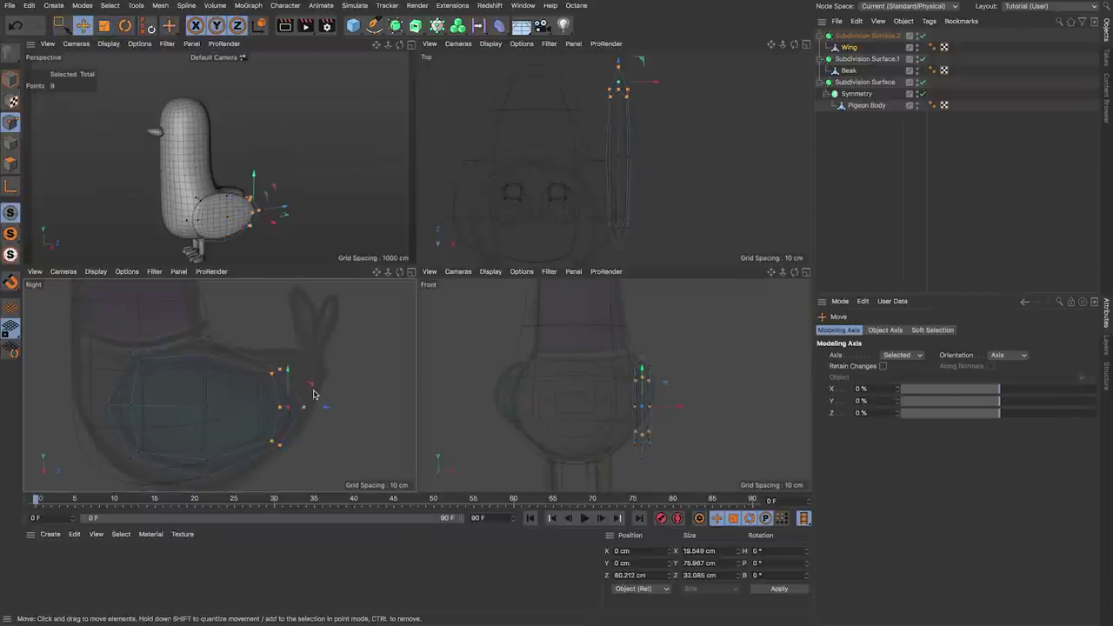
pyautogui.moveTo(311, 389)
pyautogui.mouseDown()
pyautogui.moveTo(299, 383)
pyautogui.moveTo(322, 396)
pyautogui.mouseUp()
pyautogui.press('t')
pyautogui.press('e')
# Step: Lower the wing's top-middle points and reposition its upper front points along the reference's upper edge
pyautogui.moveTo(178, 367); pyautogui.dragTo(221, 322)
pyautogui.press('0')
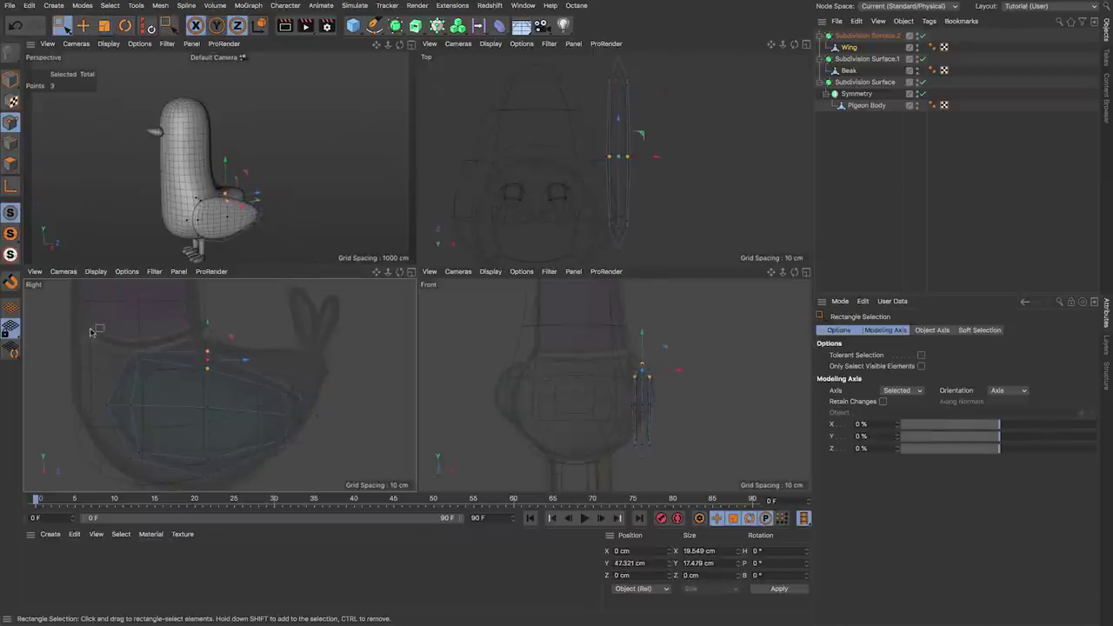
pyautogui.moveTo(90, 325); pyautogui.dragTo(159, 378)
pyautogui.press('e')
pyautogui.scroll(2, 136, 370)
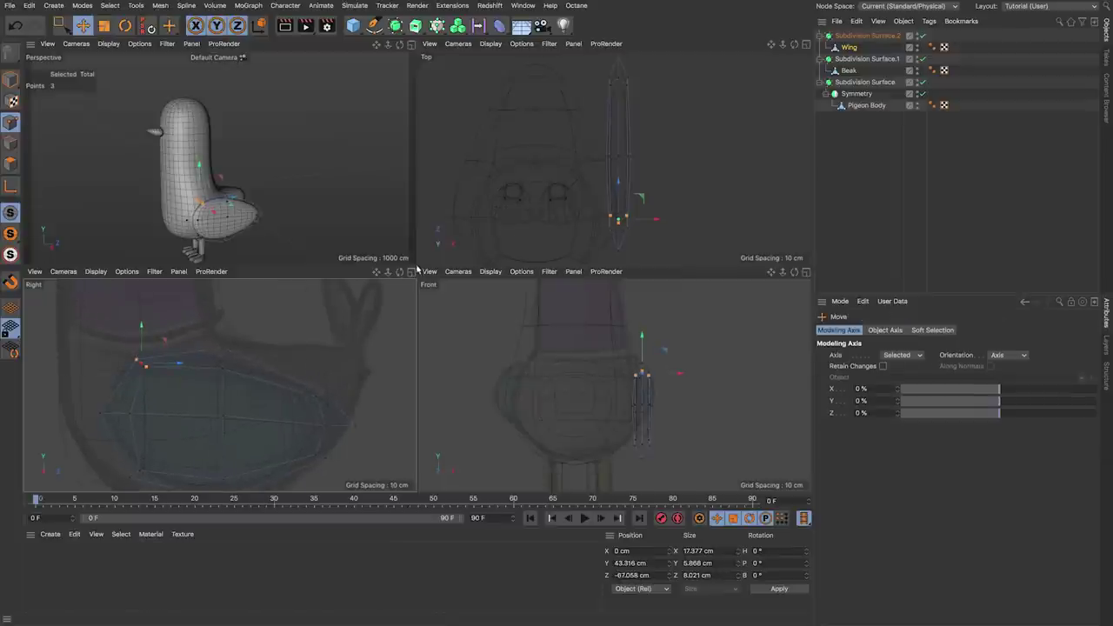
pyautogui.click(411, 272)
pyautogui.scroll(1, 350, 311)
pyautogui.moveTo(288, 173); pyautogui.dragTo(279, 173)
# Step: Move the wing's front mid-height points to about Y 4.9 cm, Z -93.5 cm and its center points to about Y -1.4 cm, Z -4.3 cm
pyautogui.press('0')
pyautogui.moveTo(152, 309); pyautogui.dragTo(276, 347)
pyautogui.press('e')
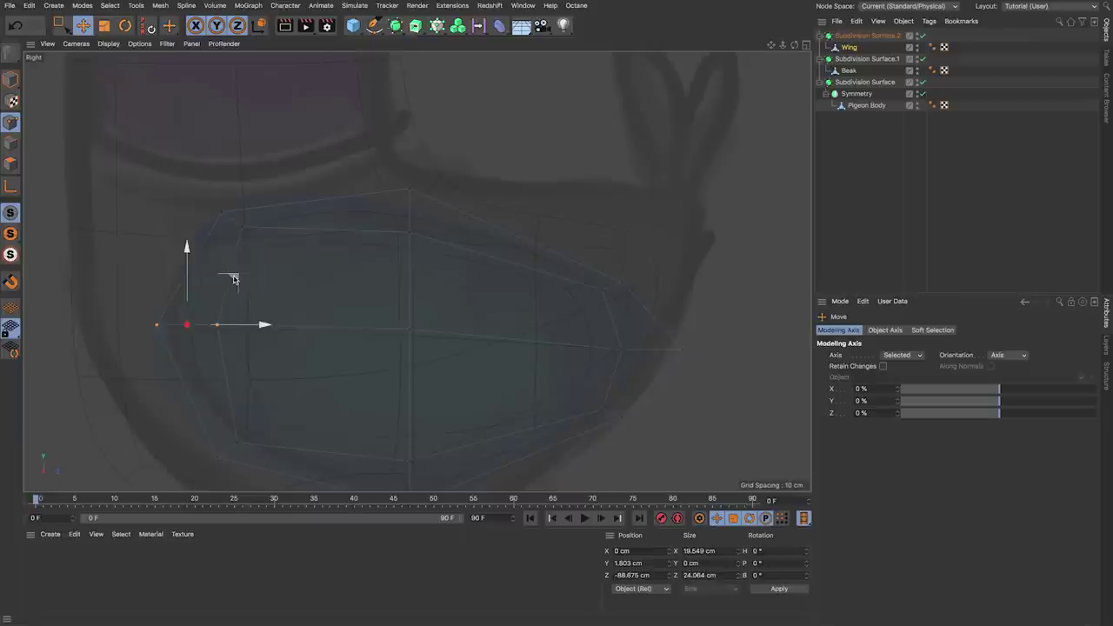
pyautogui.press('0')
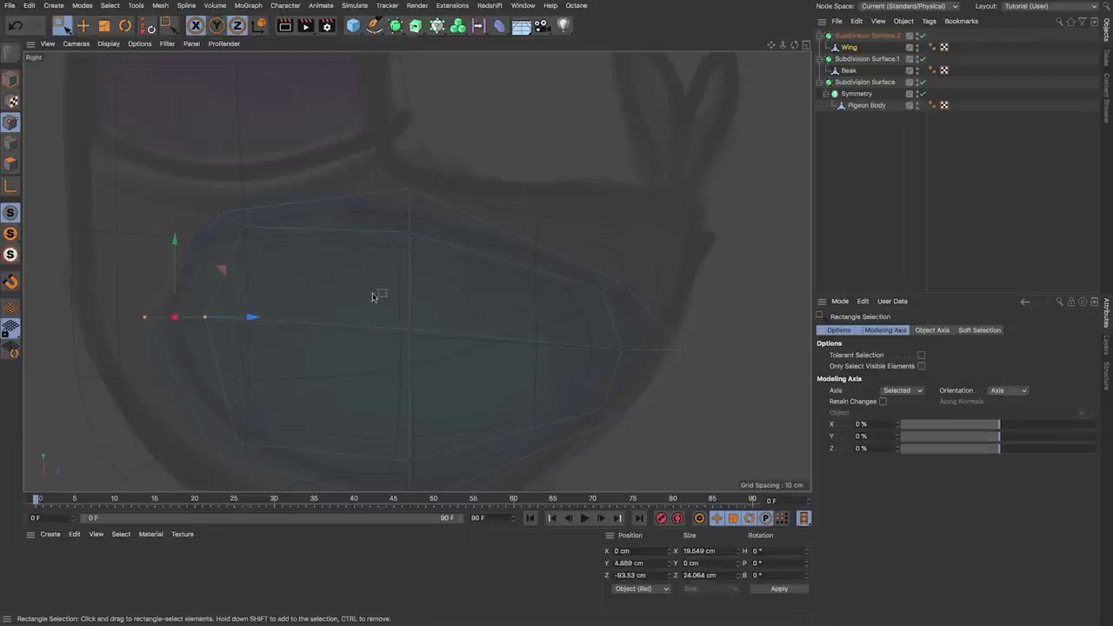
pyautogui.press('e')
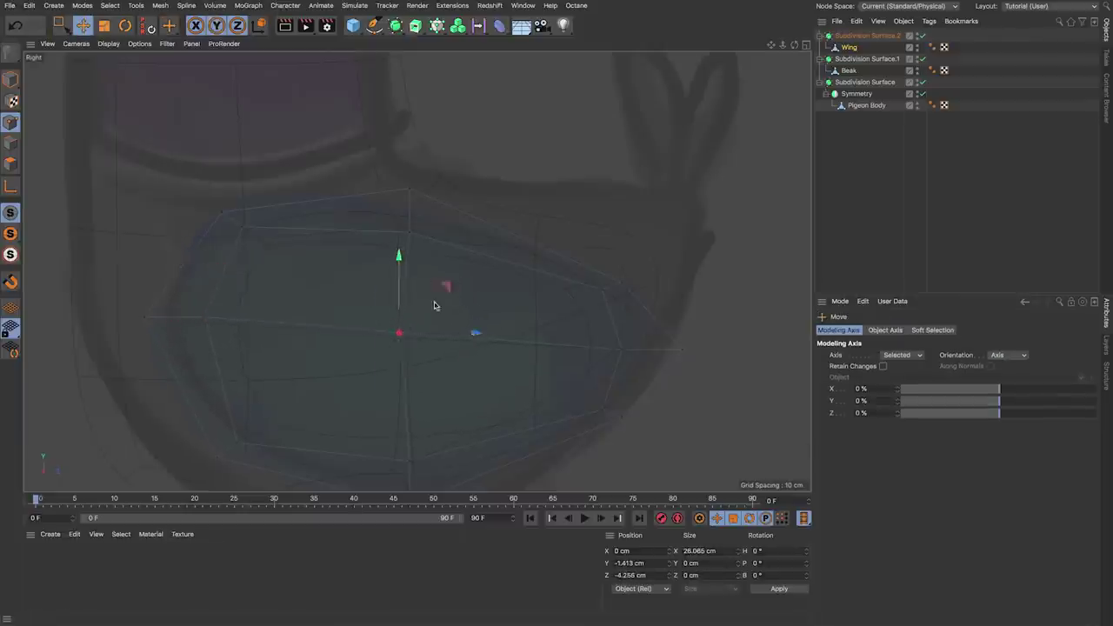
# Step: Raise the wing's bottom-middle points and nudge its lower front points up to match the reference's lower edge
pyautogui.keyDown('alt'); pyautogui.moveTo(436, 305); pyautogui.dragTo(424, 261, button='middle'); pyautogui.keyUp('alt')
pyautogui.press('0')
pyautogui.moveTo(362, 353); pyautogui.dragTo(461, 465)
pyautogui.press('e')
pyautogui.moveTo(443, 393); pyautogui.dragTo(438, 375)
pyautogui.press('0')
pyautogui.moveTo(175, 362); pyautogui.dragTo(264, 426)
pyautogui.press('e')
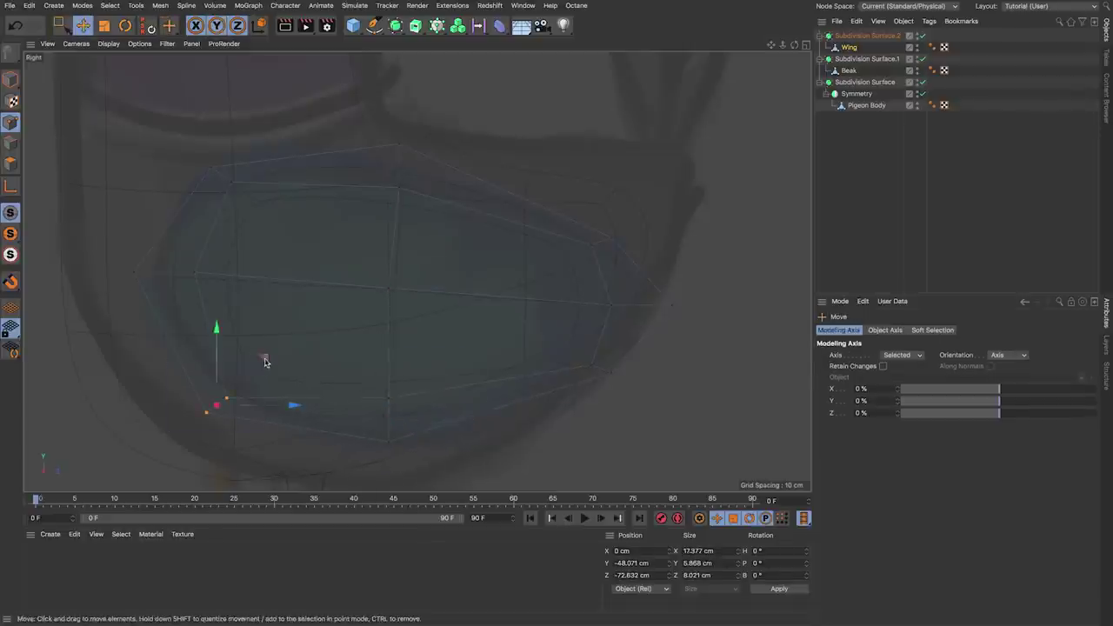
pyautogui.moveTo(265, 362); pyautogui.dragTo(263, 358)
# Step: Reposition the wing's foremost point slightly upward, to about Y 8.9 cm
pyautogui.press('0')
pyautogui.moveTo(114, 249); pyautogui.dragTo(237, 292)
pyautogui.press('e')
pyautogui.moveTo(162, 245); pyautogui.dragTo(168, 240)
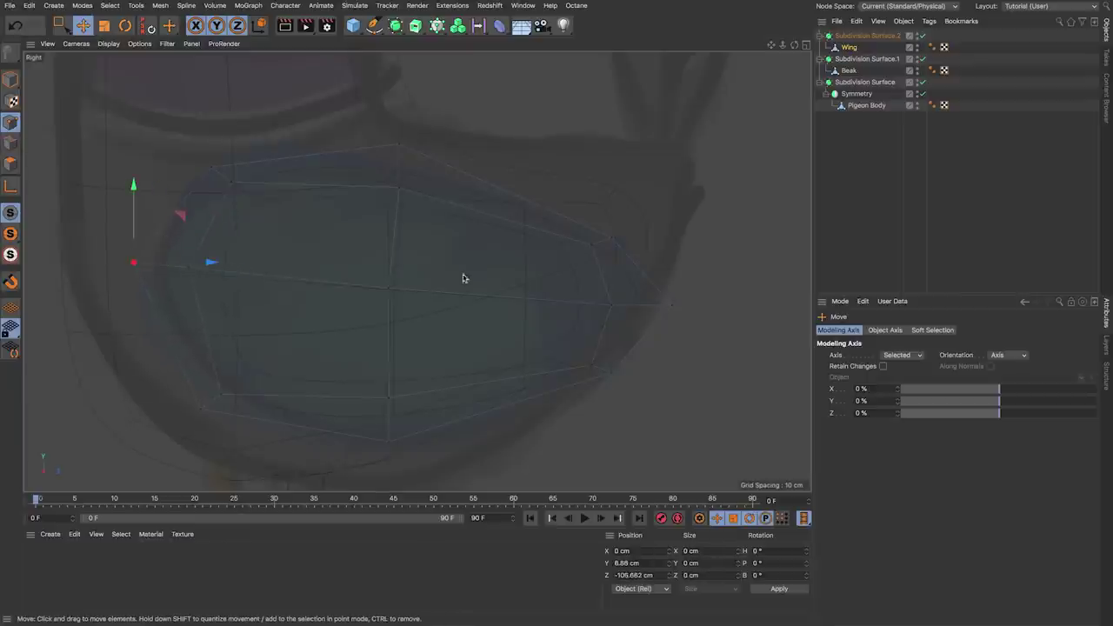
# Step: Move the wing's rear group of points up and forward to about Y -1.1 cm, Z 85.4 cm
pyautogui.press('0')
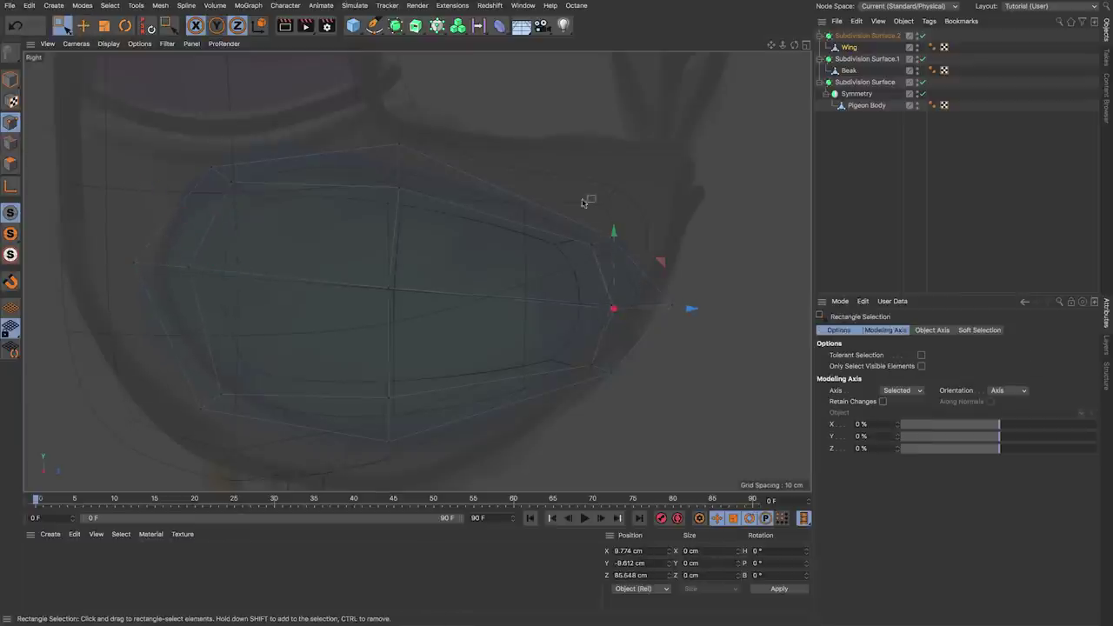
pyautogui.moveTo(556, 195); pyautogui.dragTo(703, 427)
pyautogui.press('e')
pyautogui.moveTo(659, 268); pyautogui.dragTo(657, 244)
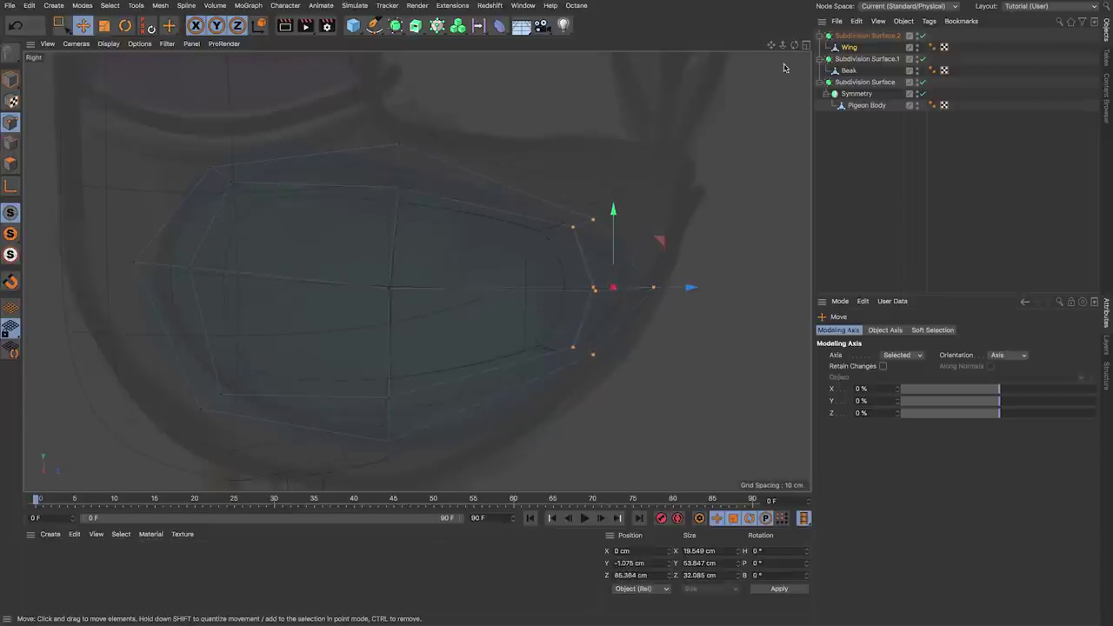
# Step: Move the wing's rear points inward in the top view and rotate them so the end curves around the body
pyautogui.middleClick(633, 214)
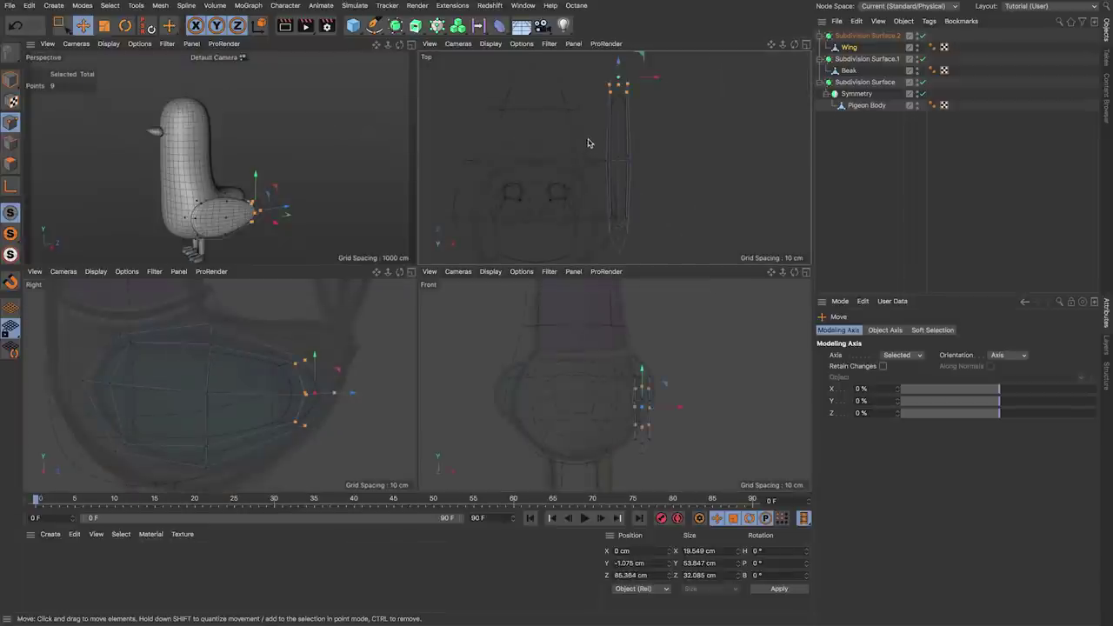
pyautogui.keyDown('alt'); pyautogui.moveTo(618, 122); pyautogui.dragTo(618, 154, button='middle'); pyautogui.keyUp('alt')
pyautogui.moveTo(225, 231)
pyautogui.keyDown('alt'); pyautogui.mouseDown()
pyautogui.moveTo(282, 249)
pyautogui.moveTo(237, 229)
pyautogui.mouseUp(); pyautogui.keyUp('alt')
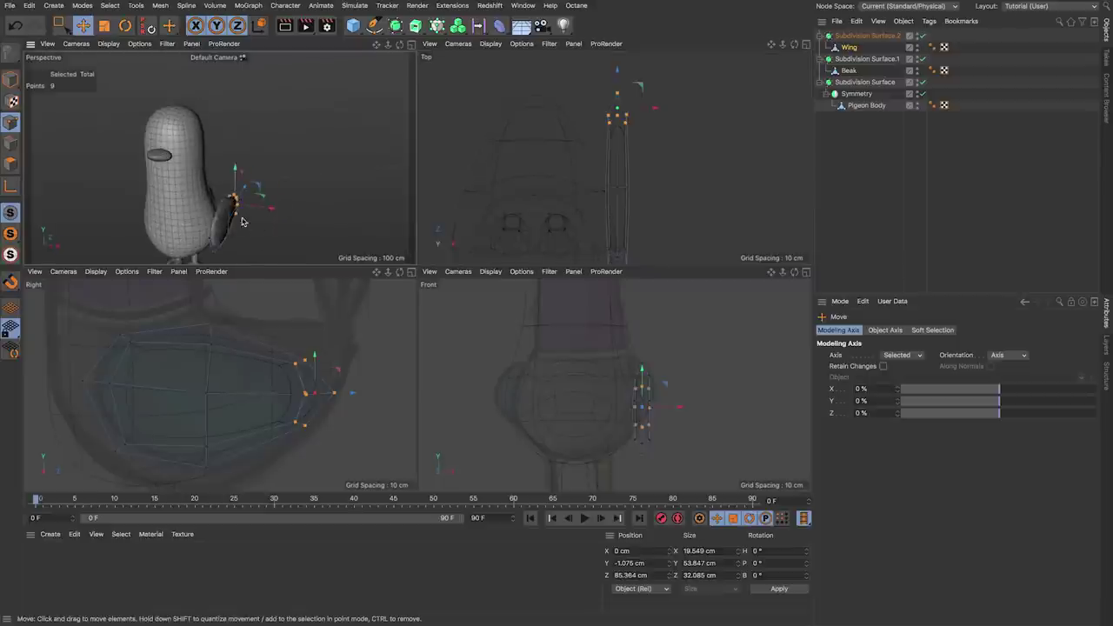
pyautogui.keyDown('alt'); pyautogui.moveTo(577, 168); pyautogui.dragTo(577, 127, button='middle'); pyautogui.keyUp('alt')
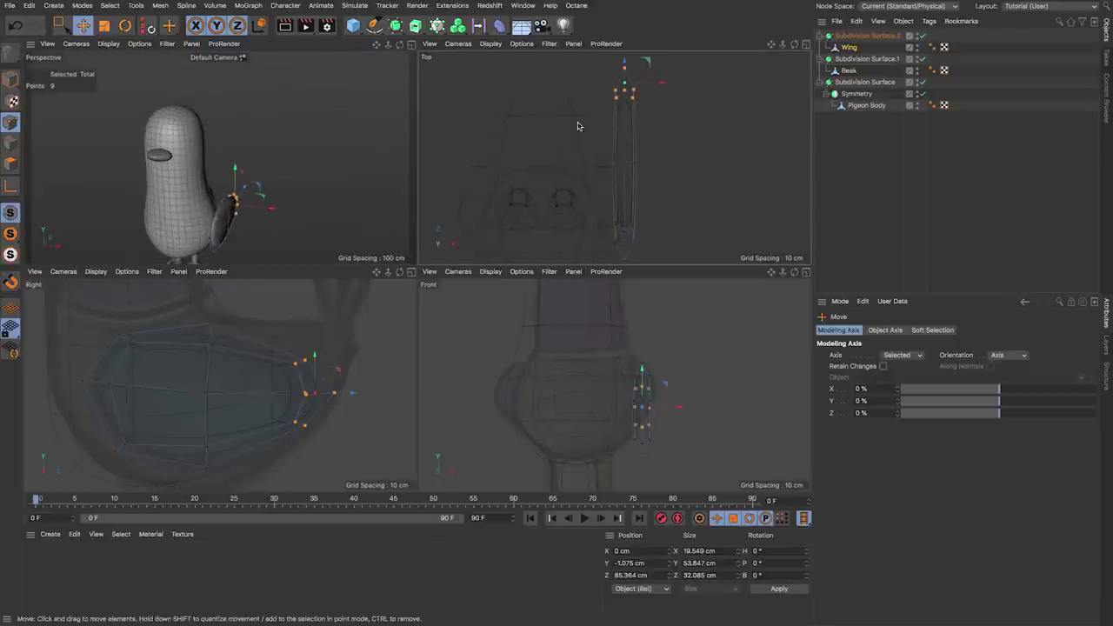
pyautogui.moveTo(639, 78)
pyautogui.mouseDown()
pyautogui.moveTo(613, 97)
pyautogui.moveTo(656, 75)
pyautogui.mouseUp()
pyautogui.press('r')
# Step: Move the wing's middle column of points inward to about X -6.8 cm, Z -8.5 cm
pyautogui.press('0')
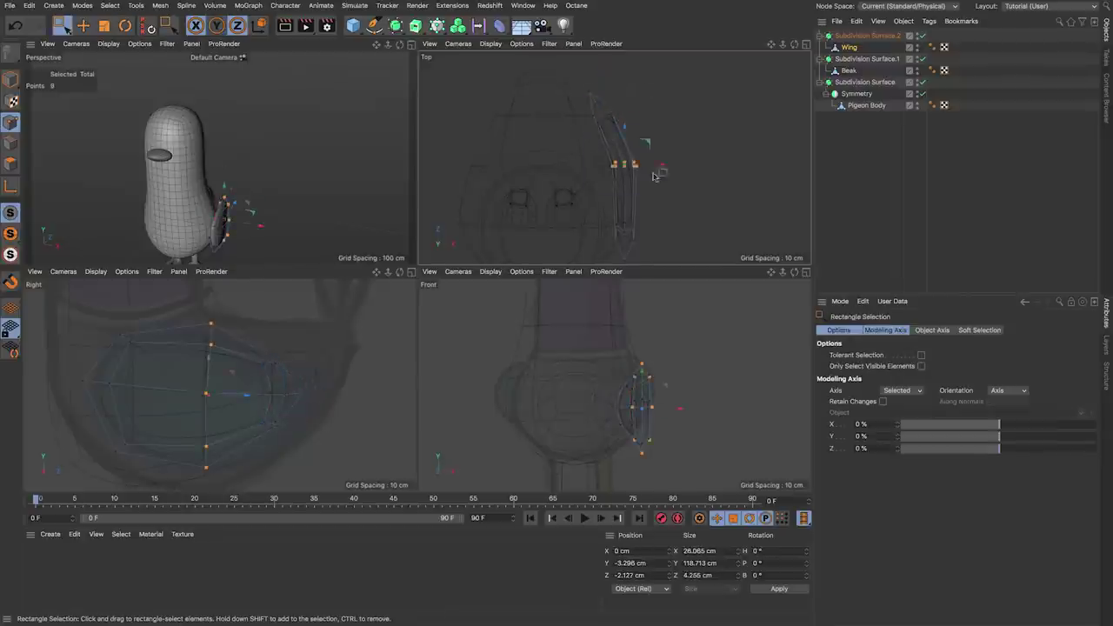
pyautogui.press('e')
pyautogui.moveTo(645, 143); pyautogui.dragTo(644, 148)
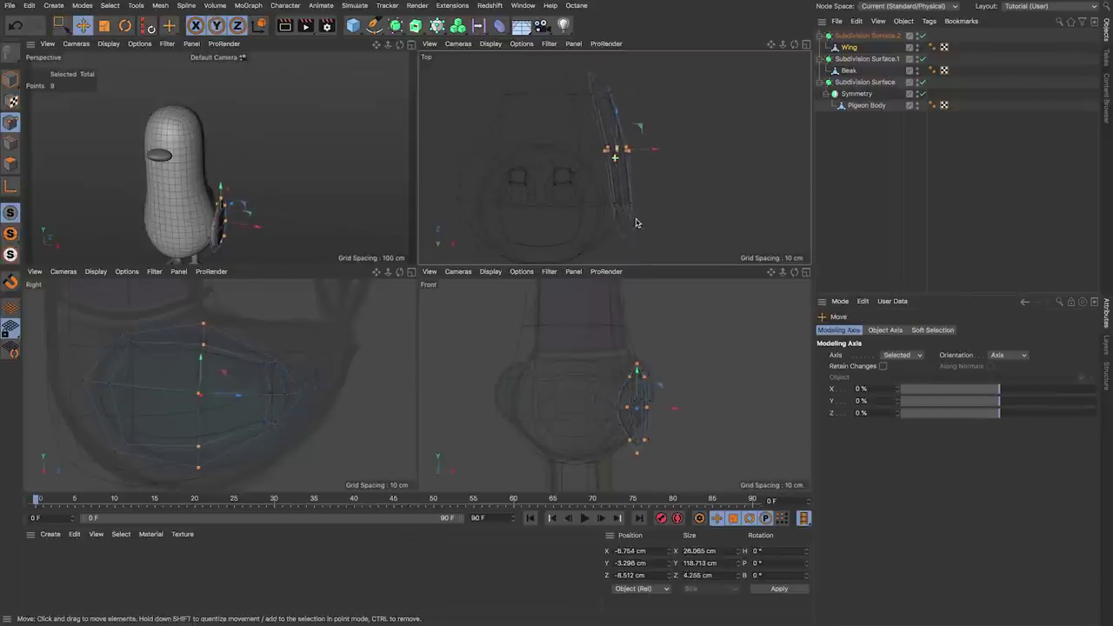
# Step: Rotate the wing's front points in the top view and move them inward to about X -4.5 cm, Z -86.8 cm
pyautogui.press('0')
pyautogui.moveTo(590, 181); pyautogui.dragTo(648, 254)
pyautogui.press('e')
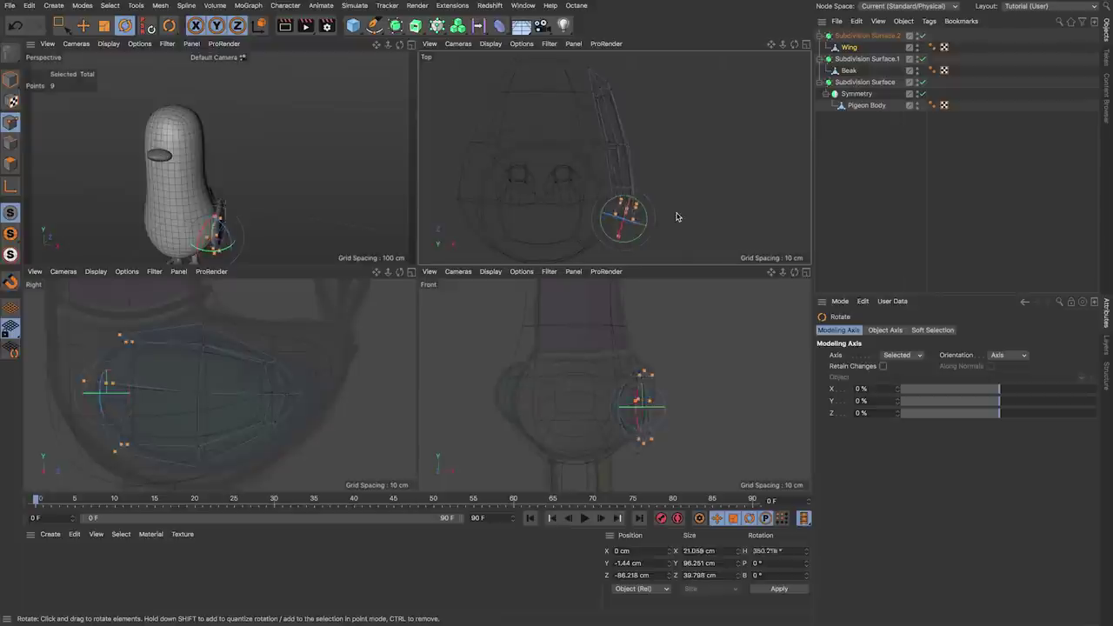
pyautogui.moveTo(683, 215); pyautogui.dragTo(677, 218)
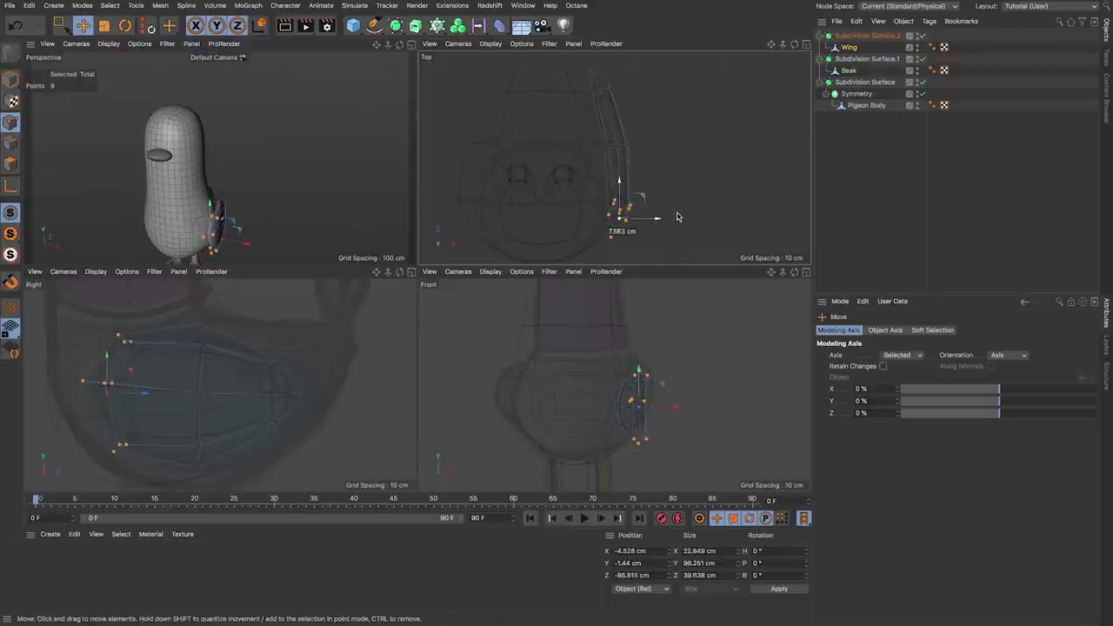
# Step: Move the whole wing outward to about X 97.5 cm and tilt it to a pitch of about -7.2°
pyautogui.click(10, 79)
pyautogui.press('t')
pyautogui.moveTo(259, 225)
pyautogui.mouseDown()
pyautogui.moveTo(279, 230)
pyautogui.moveTo(264, 227)
pyautogui.mouseUp()
pyautogui.press('e')
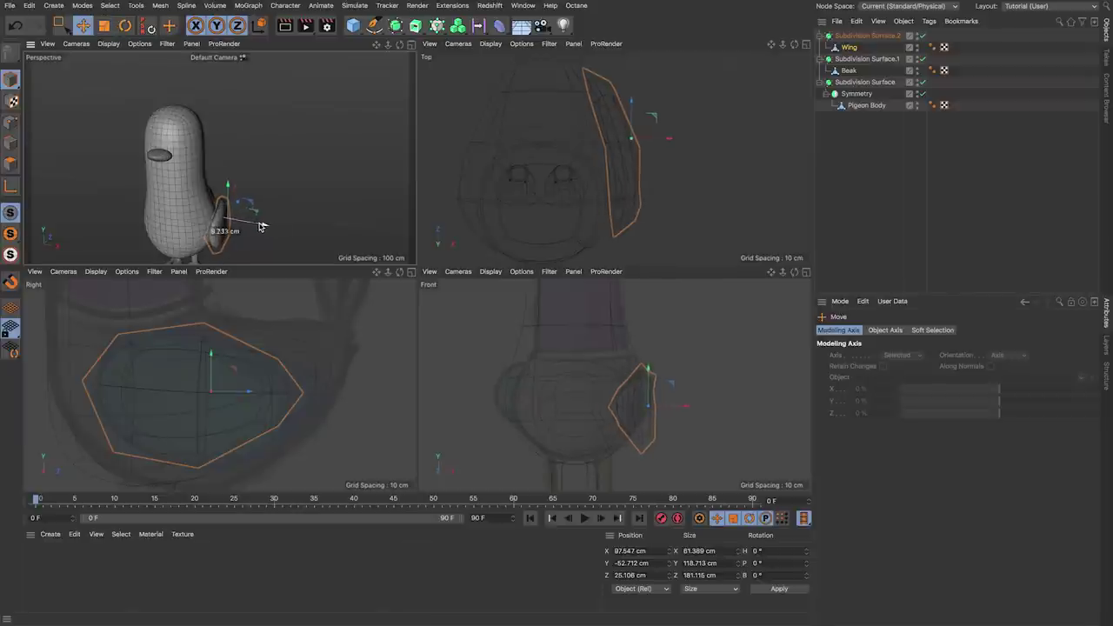
pyautogui.press('r')
pyautogui.moveTo(248, 363); pyautogui.dragTo(243, 371)
pyautogui.press('e')
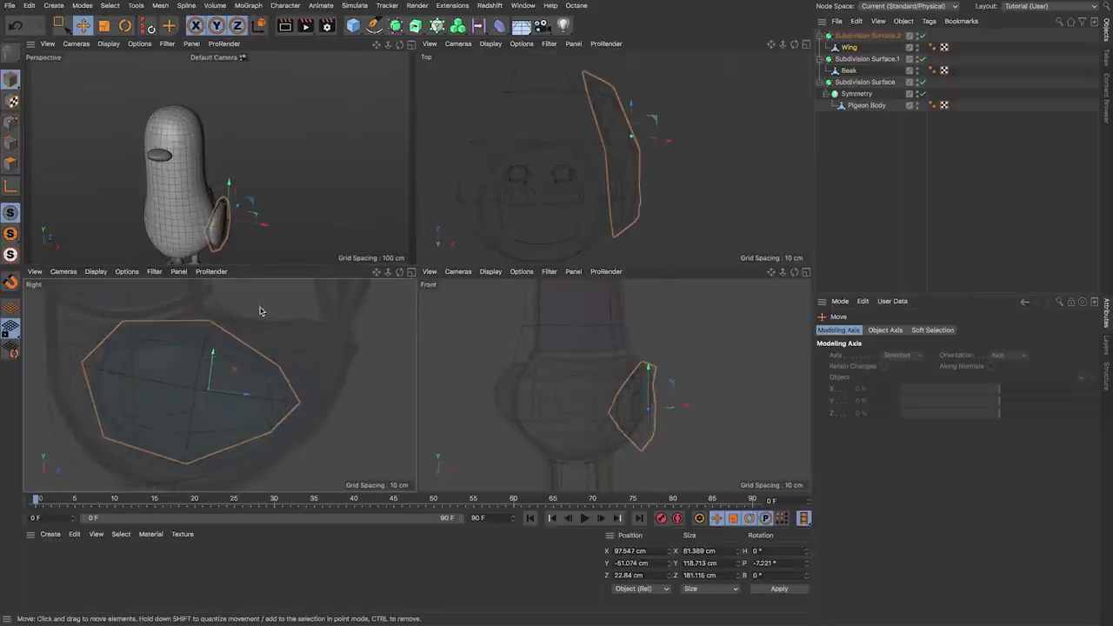
# Step: Add a Symmetry object and nest the wing's Subdivision Surface in it to mirror the wing across the ZY plane
pyautogui.keyDown('alt'); pyautogui.moveTo(229, 223); pyautogui.dragTo(202, 204); pyautogui.keyUp('alt')
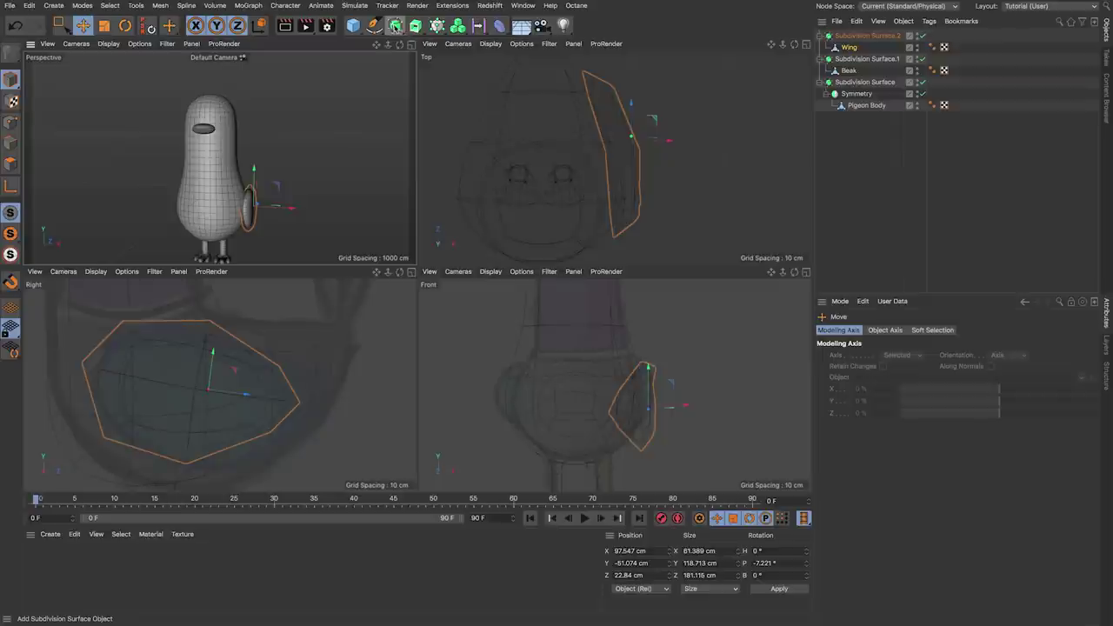
pyautogui.moveTo(397, 29); pyautogui.dragTo(629, 58)
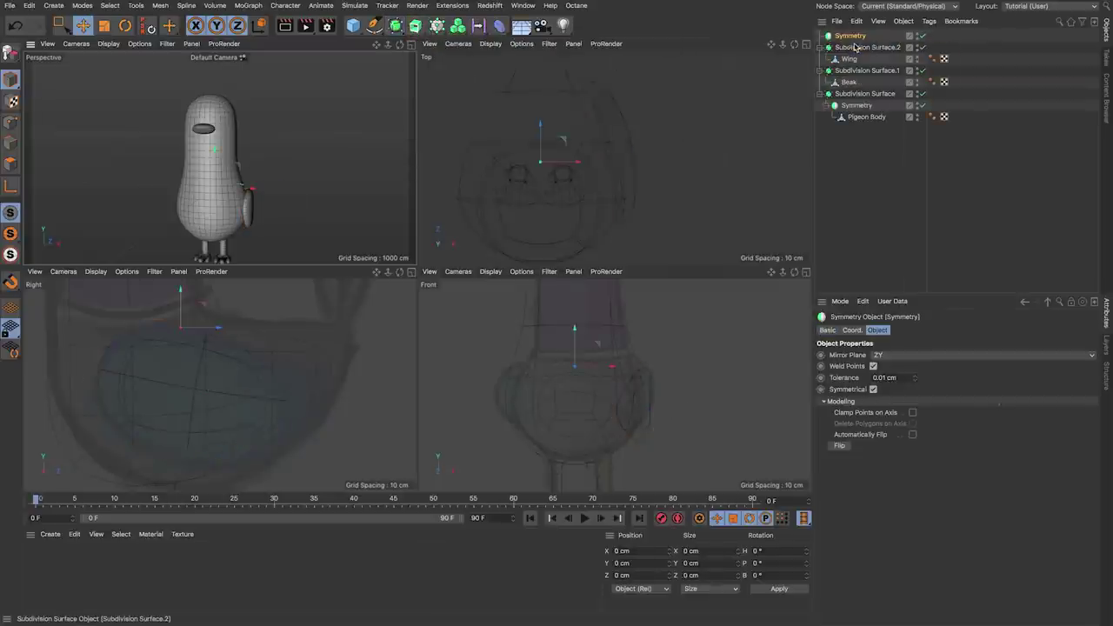
pyautogui.moveTo(870, 47); pyautogui.dragTo(853, 37)
pyautogui.click(852, 36)
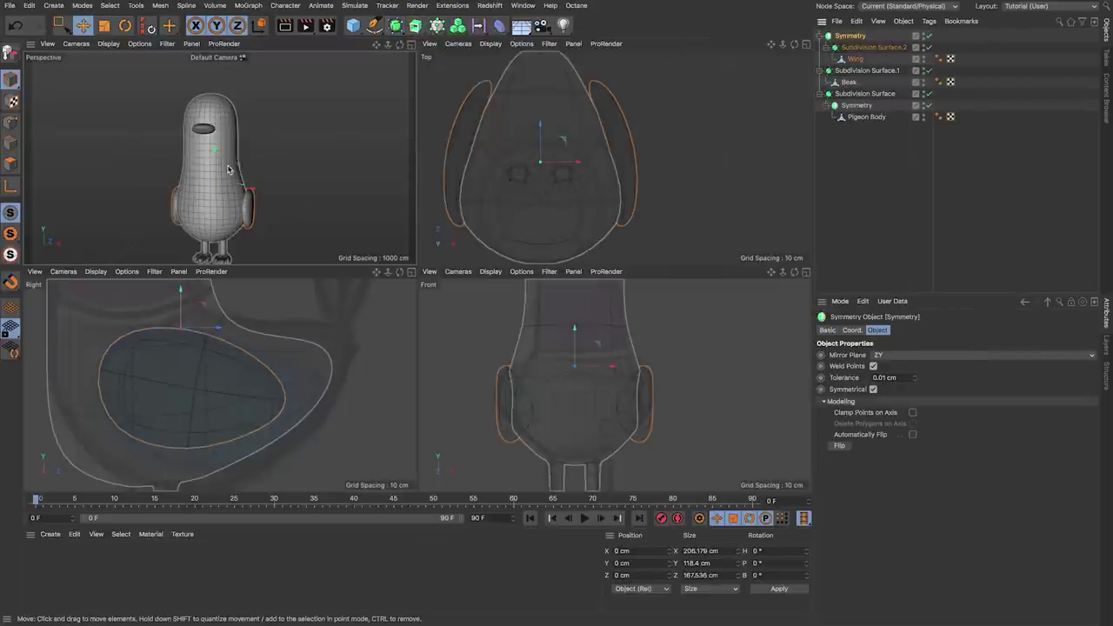
pyautogui.click(327, 93)
# Step: Add a sphere and move it up to the pigeon's head at about Y 151.4 cm, Z -46.2 cm
pyautogui.moveTo(352, 26); pyautogui.dragTo(593, 59)
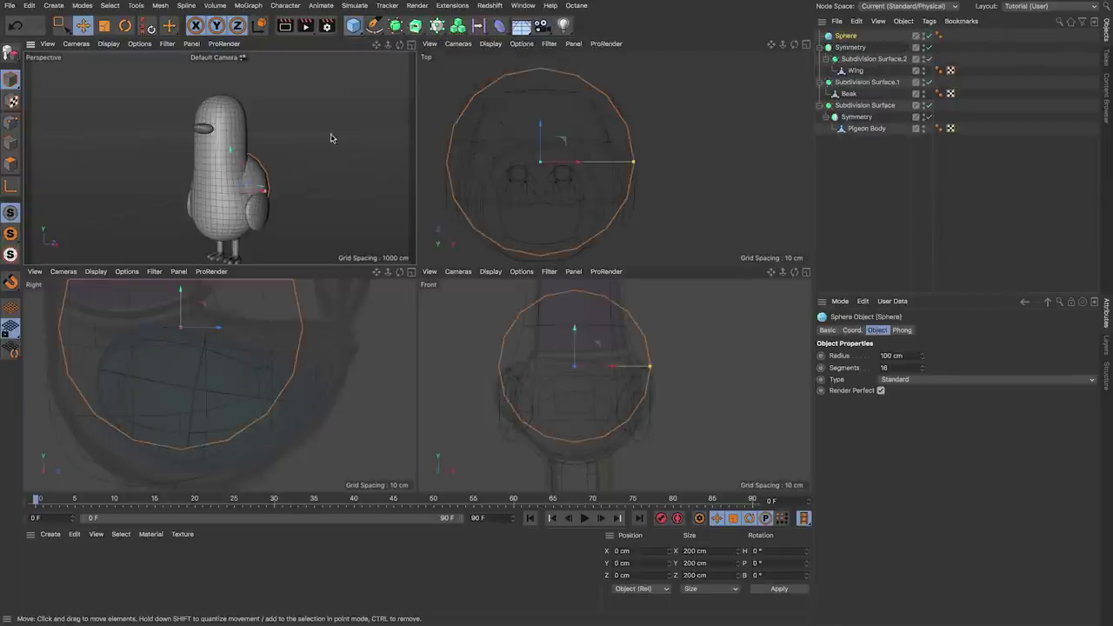
pyautogui.scroll(-5, 201, 374)
pyautogui.keyDown('alt'); pyautogui.moveTo(201, 374); pyautogui.dragTo(203, 464, button='middle'); pyautogui.keyUp('alt')
pyautogui.moveTo(219, 394); pyautogui.dragTo(195, 306)
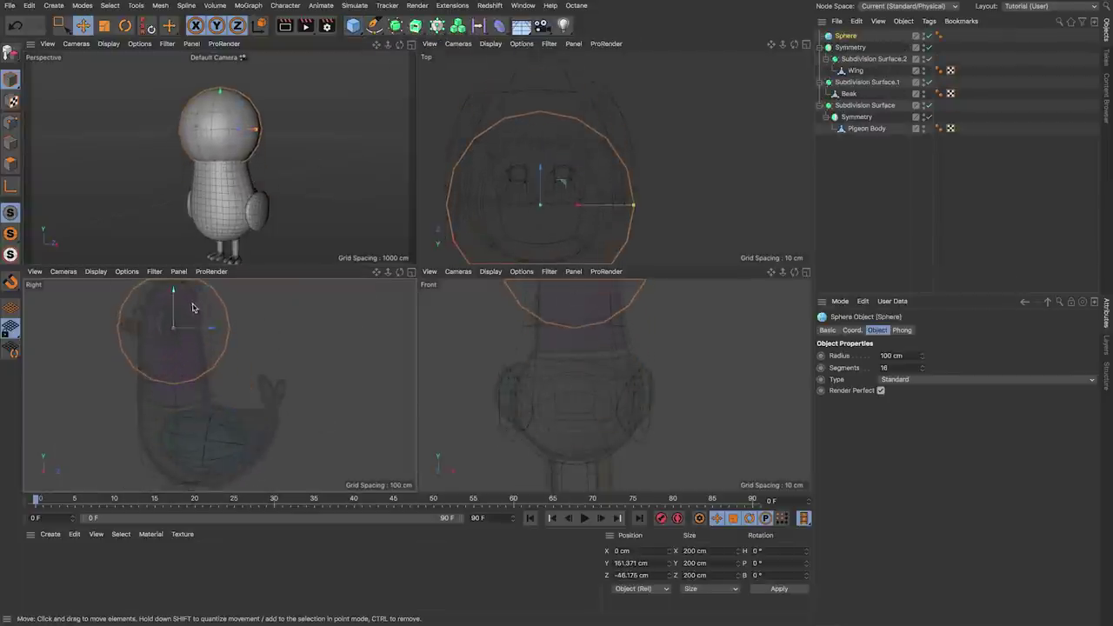
pyautogui.press('r')
pyautogui.moveTo(186, 349)
pyautogui.mouseDown()
pyautogui.moveTo(162, 349)
pyautogui.moveTo(199, 327)
pyautogui.moveTo(211, 345)
pyautogui.moveTo(165, 357)
pyautogui.mouseUp()
pyautogui.press('super+z')
# Step: Scale the sphere down to about 79.8 cm and move it sideways to the head's side at about X 58.1 cm
pyautogui.press('t')
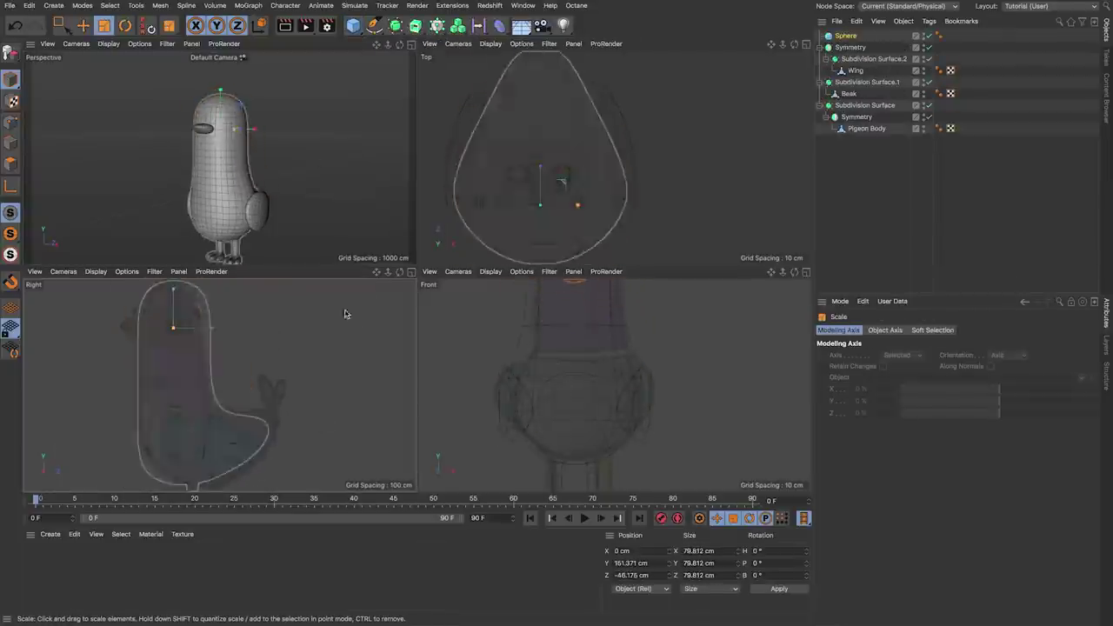
pyautogui.press('e')
pyautogui.moveTo(567, 194); pyautogui.dragTo(621, 197)
pyautogui.scroll(5, 270, 142)
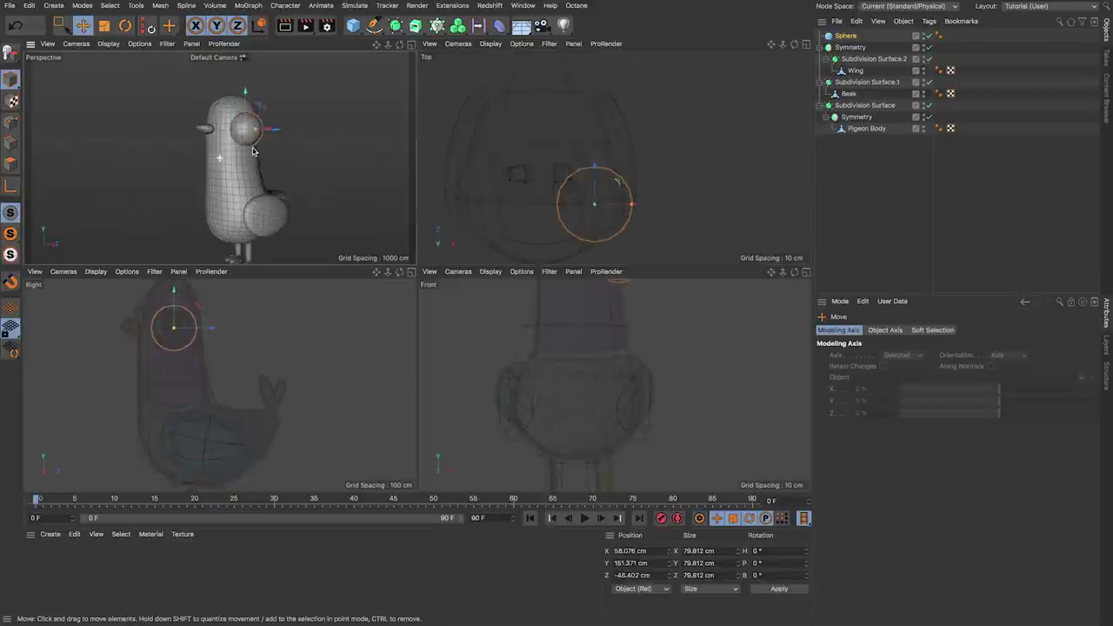
# Step: Flatten the eye sphere along X to a width of about 51.9 cm
pyautogui.click(846, 36)
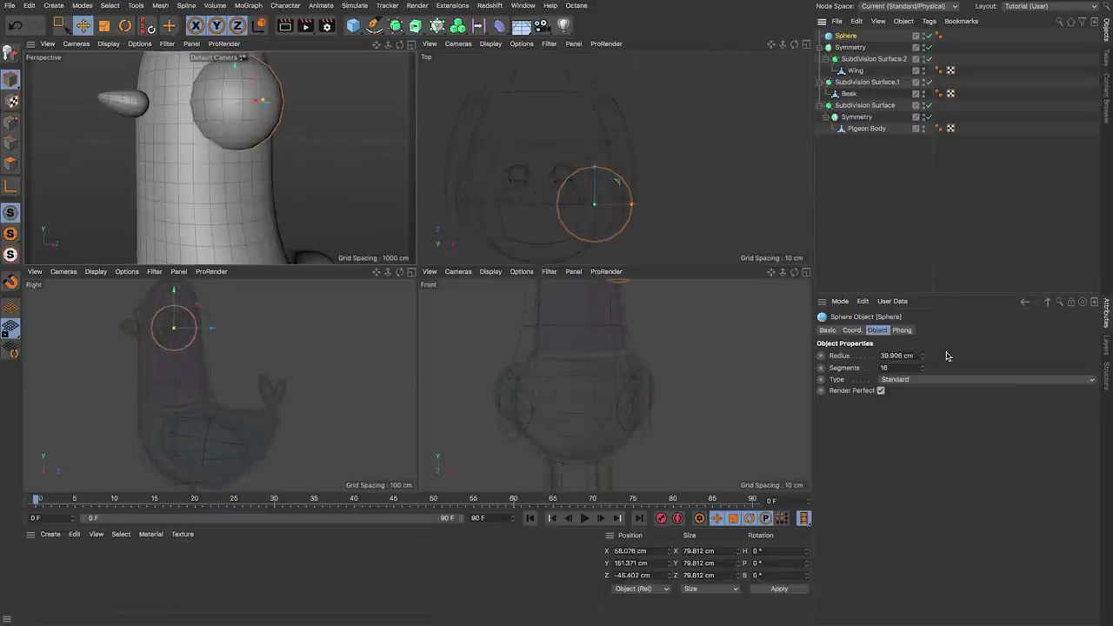
pyautogui.keyDown('shift'); pyautogui.click(861, 331); pyautogui.keyUp('shift')
pyautogui.click(854, 331)
pyautogui.moveTo(972, 356); pyautogui.dragTo(971, 382)
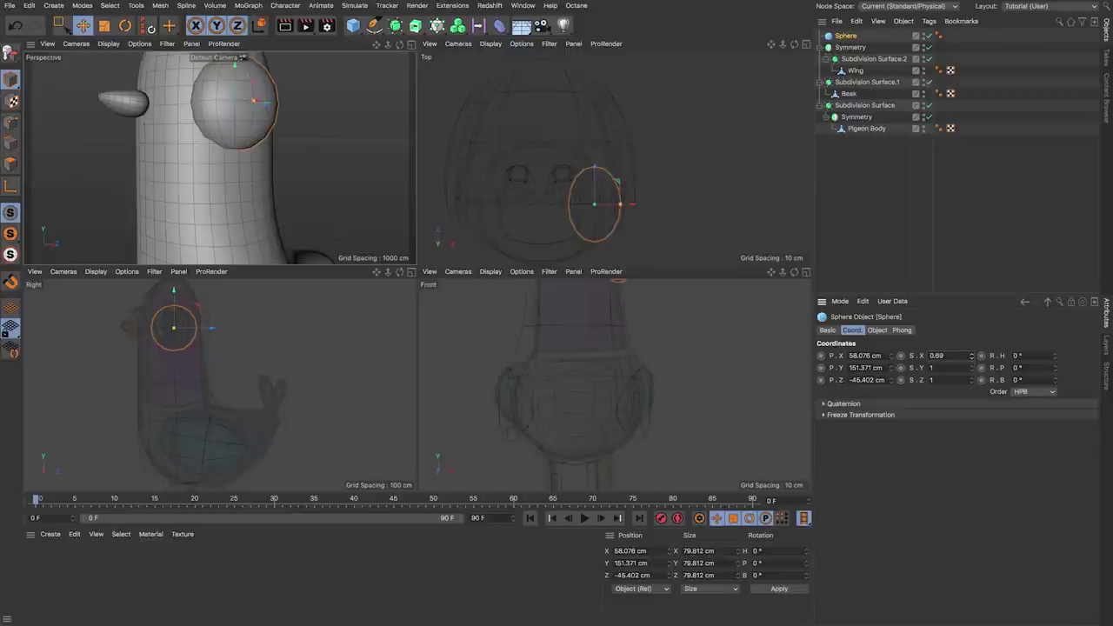
# Step: Raise the eye sphere to about Y 154.6 cm, shrink its radius to about 36.6 cm and set its segments to 24
pyautogui.press('e')
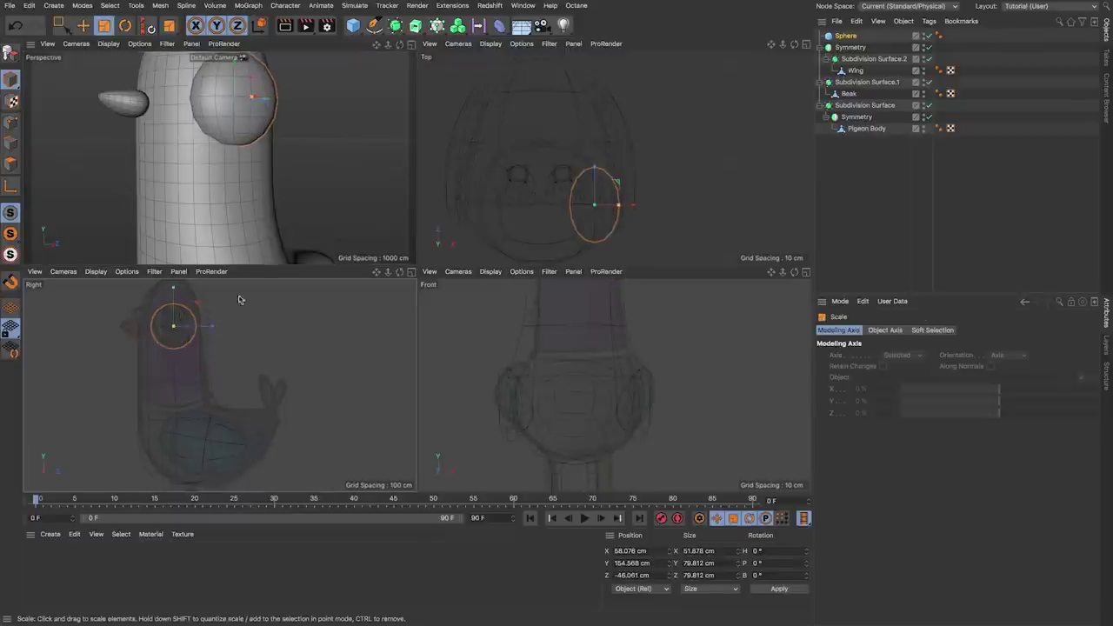
pyautogui.scroll(-5, 214, 176)
pyautogui.click(876, 330)
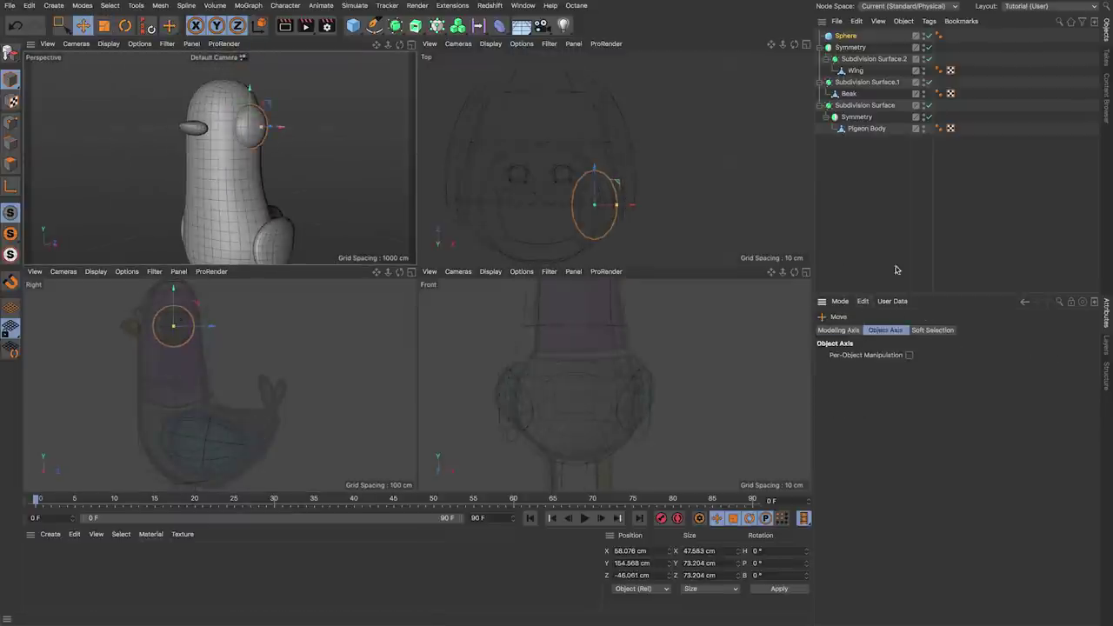
pyautogui.click(848, 36)
pyautogui.click(878, 332)
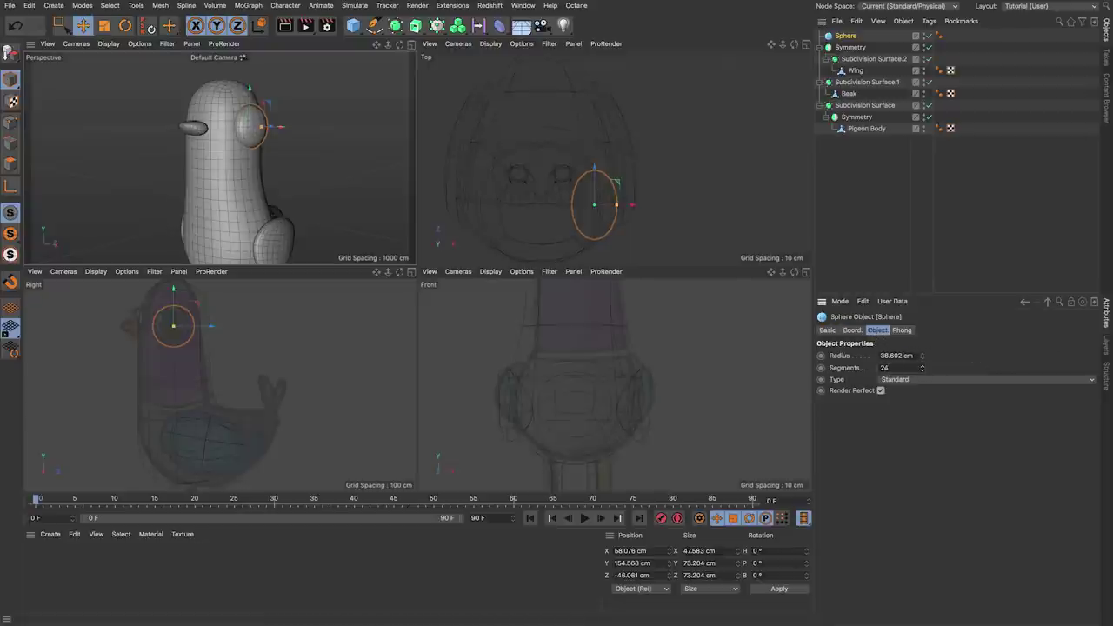
# Step: Put the eye sphere under a new Symmetry object to mirror it and rename the sphere Eye
pyautogui.moveTo(397, 32); pyautogui.dragTo(631, 60)
pyautogui.moveTo(864, 37); pyautogui.dragTo(863, 37)
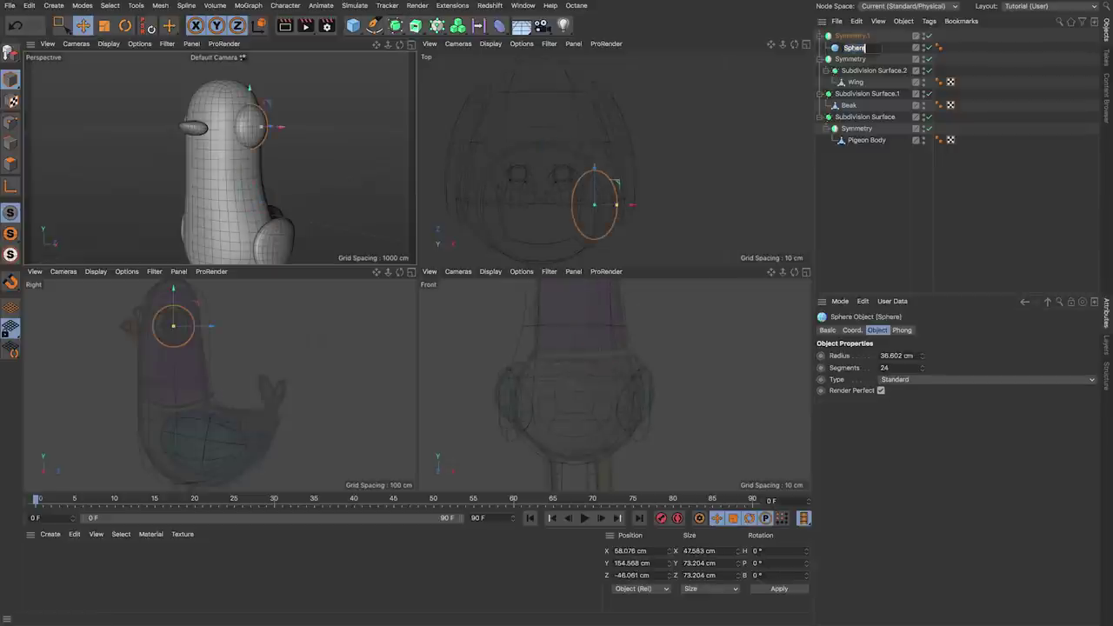
pyautogui.moveTo(254, 181)
pyautogui.keyDown('alt'); pyautogui.mouseDown()
pyautogui.moveTo(333, 176)
pyautogui.moveTo(253, 180)
pyautogui.moveTo(241, 196)
pyautogui.mouseUp(); pyautogui.keyUp('alt')
pyautogui.keyDown('alt'); pyautogui.moveTo(242, 199); pyautogui.dragTo(171, 194, button='right'); pyautogui.keyUp('alt')
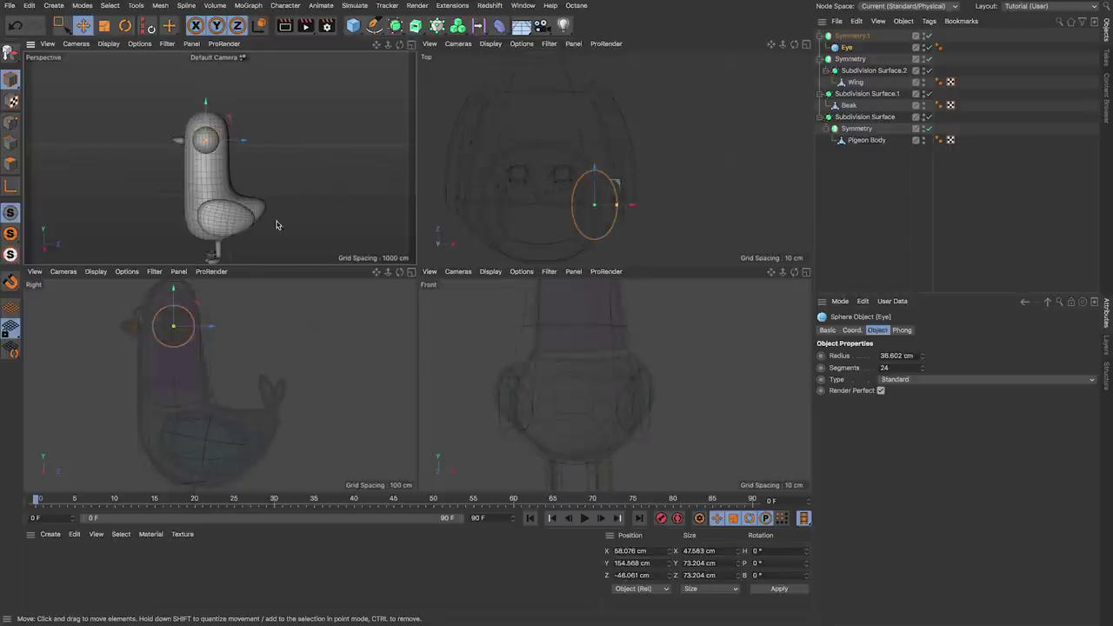
pyautogui.keyDown('alt'); pyautogui.moveTo(245, 206); pyautogui.dragTo(291, 240); pyautogui.keyUp('alt')
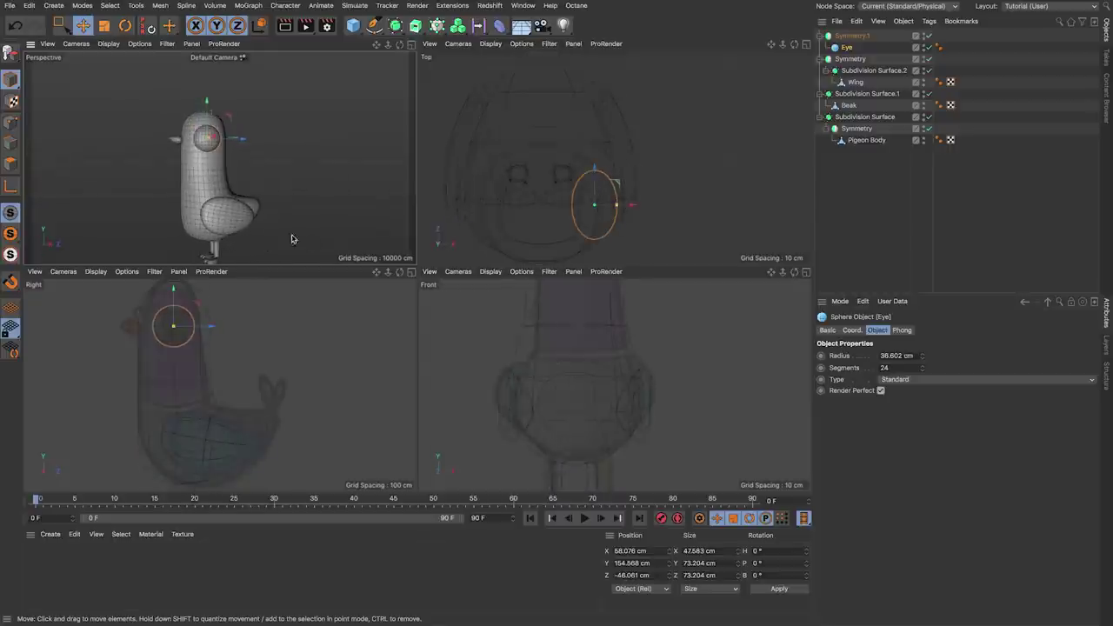
# Step: Select the polygon at the tail end of the Pigeon Body and extrude it upward as the start of the tail feathers
pyautogui.click(412, 46)
pyautogui.click(403, 260)
pyautogui.keyDown('alt'); pyautogui.moveTo(603, 268); pyautogui.dragTo(470, 343); pyautogui.keyUp('alt')
pyautogui.press('Return')
pyautogui.click(425, 351)
pyautogui.keyDown('alt'); pyautogui.moveTo(464, 349); pyautogui.dragTo(508, 379, button='right'); pyautogui.keyUp('alt')
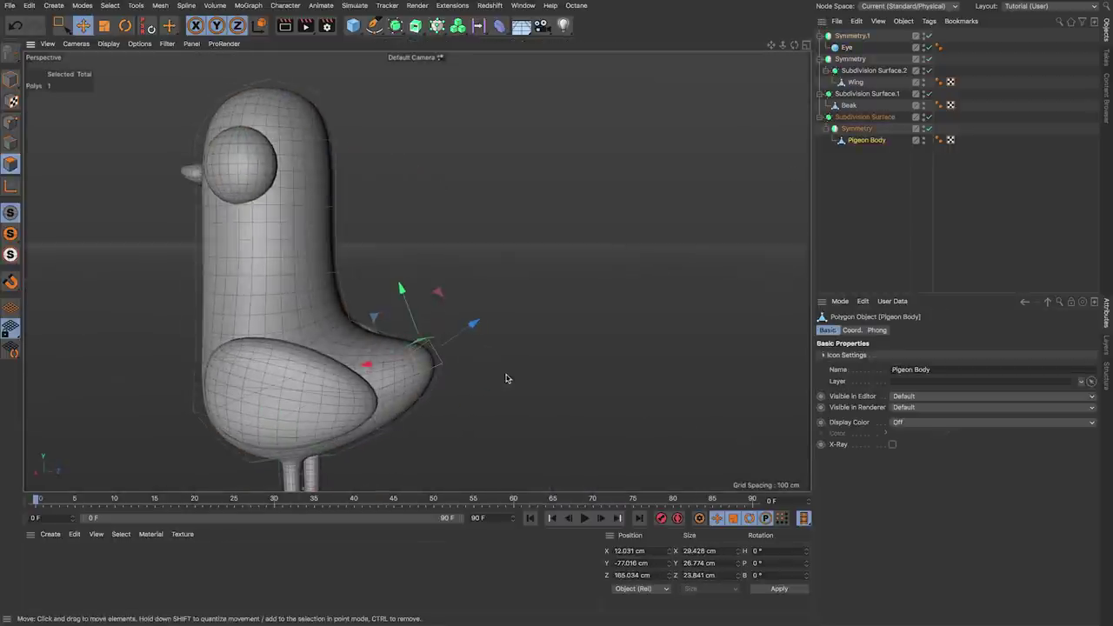
pyautogui.press('d')
pyautogui.moveTo(491, 391); pyautogui.dragTo(553, 335)
# Step: Rotate, move outward and scale the extruded tail polygon so the two tail feathers spread apart
pyautogui.press('e')
pyautogui.press('r')
pyautogui.click(445, 317)
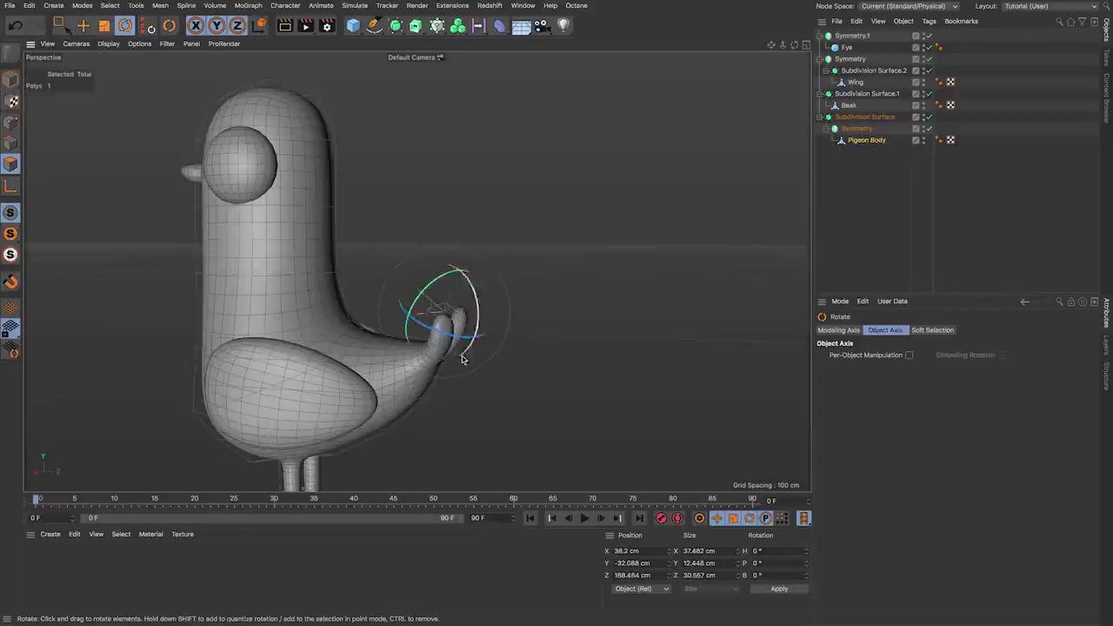
pyautogui.keyDown('alt'); pyautogui.moveTo(461, 359); pyautogui.dragTo(531, 365); pyautogui.keyUp('alt')
pyautogui.press('e')
pyautogui.moveTo(457, 318); pyautogui.dragTo(476, 320)
pyautogui.press('t')
pyautogui.moveTo(487, 366); pyautogui.dragTo(539, 366)
pyautogui.keyDown('alt'); pyautogui.moveTo(514, 383); pyautogui.dragTo(455, 370); pyautogui.keyUp('alt')
# Step: Extrude the tail feather's end polygon further by about 28.3 cm
pyautogui.press('d')
pyautogui.moveTo(570, 270); pyautogui.dragTo(647, 218)
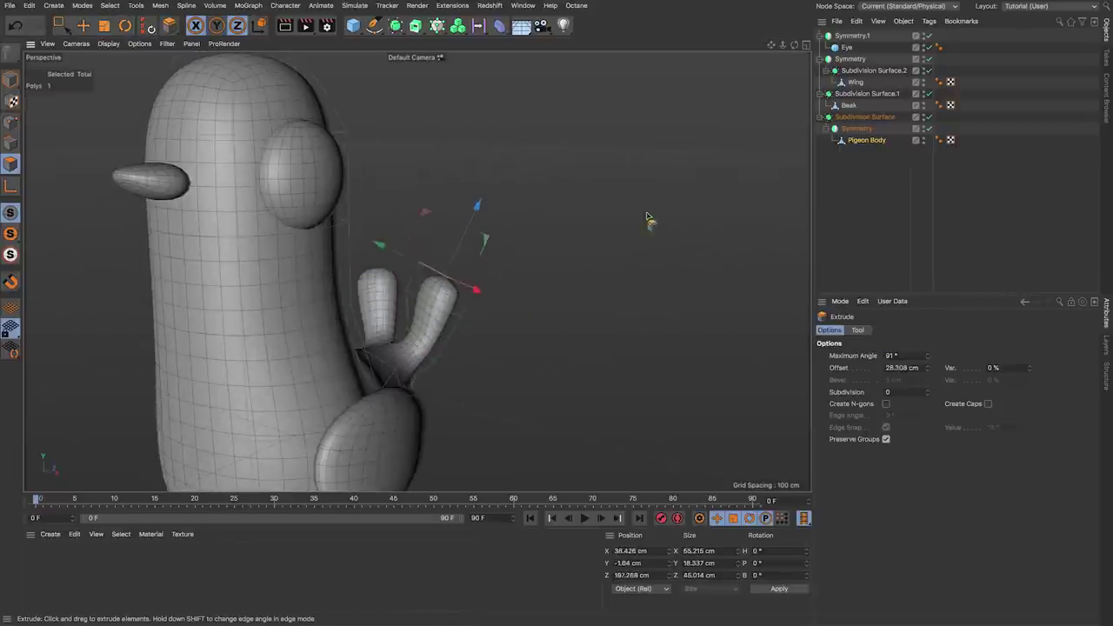
pyautogui.press('e')
# Step: Select the edge loop around the base of the tail feather with Loop Selection, ready for moving
pyautogui.keyDown('alt'); pyautogui.moveTo(487, 348); pyautogui.dragTo(374, 353); pyautogui.keyUp('alt')
pyautogui.press('u')
pyautogui.press('l')
pyautogui.press('Return')
pyautogui.keyDown('alt'); pyautogui.moveTo(409, 348); pyautogui.dragTo(459, 356, button='right'); pyautogui.keyUp('alt')
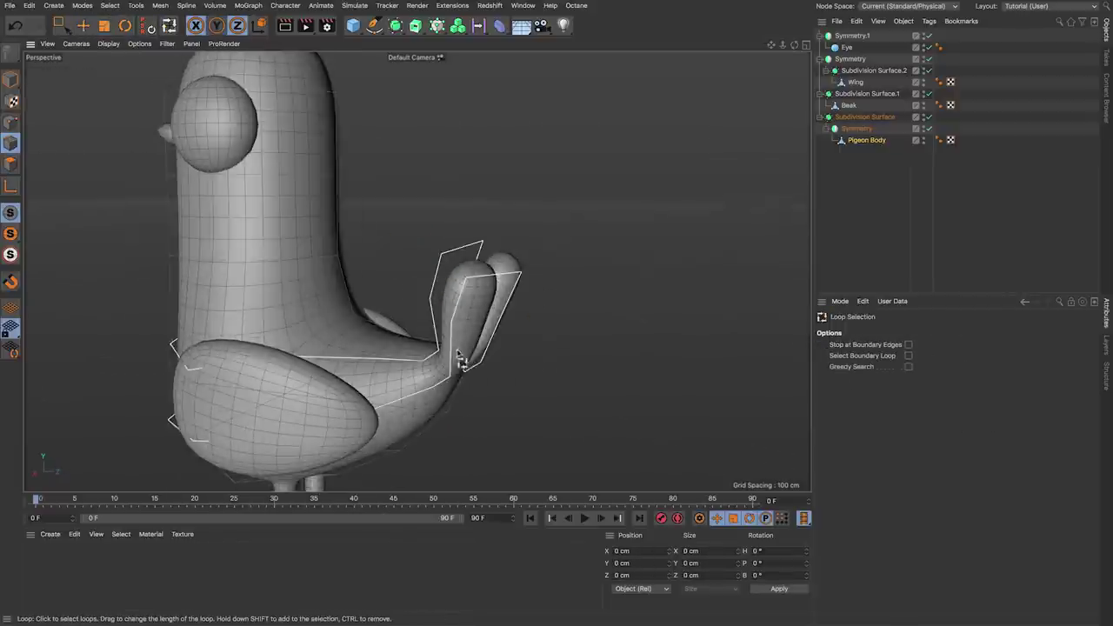
pyautogui.keyDown('alt'); pyautogui.moveTo(458, 358); pyautogui.dragTo(480, 377); pyautogui.keyUp('alt')
pyautogui.click(458, 373)
pyautogui.press('e')
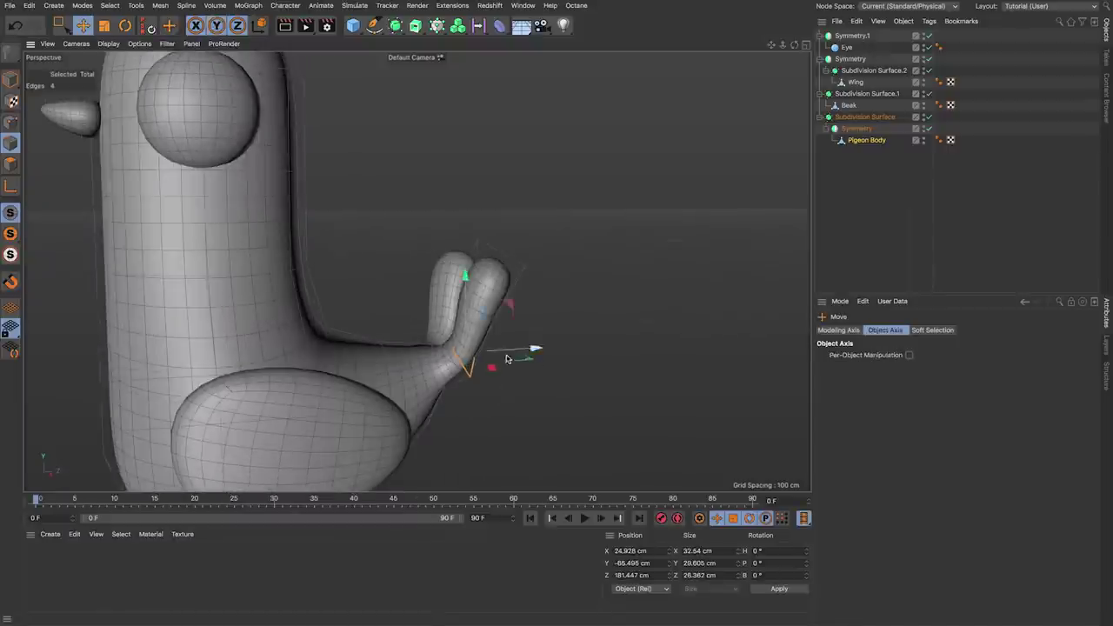
# Step: Reselect the edge loop at the tail feather's base and adjust the geometry where it joins the body
pyautogui.click(464, 395)
pyautogui.press('u')
pyautogui.press('l')
pyautogui.click(464, 374)
pyautogui.rightClick(465, 374)
pyautogui.click(490, 442)
pyautogui.press('e')
pyautogui.moveTo(522, 415); pyautogui.dragTo(566, 370)
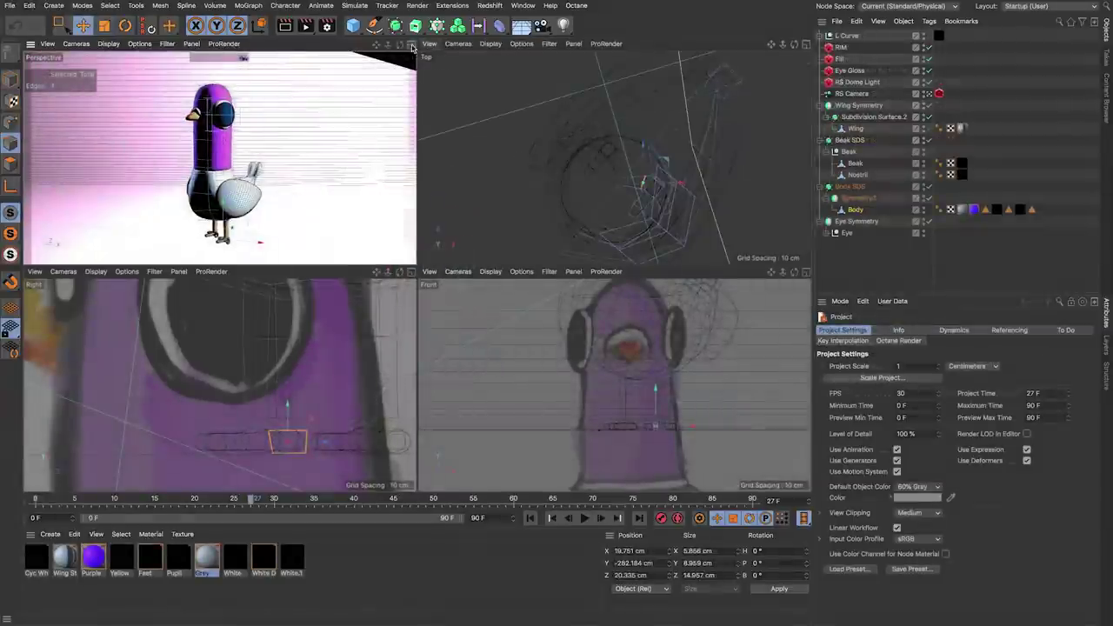
# Step: Enlarge the perspective view of the textured pigeon scene, open the Redshift RenderView and start its progressive render
pyautogui.middleClick(316, 105)
pyautogui.keyDown('alt'); pyautogui.moveTo(407, 291); pyautogui.dragTo(394, 285); pyautogui.keyUp('alt')
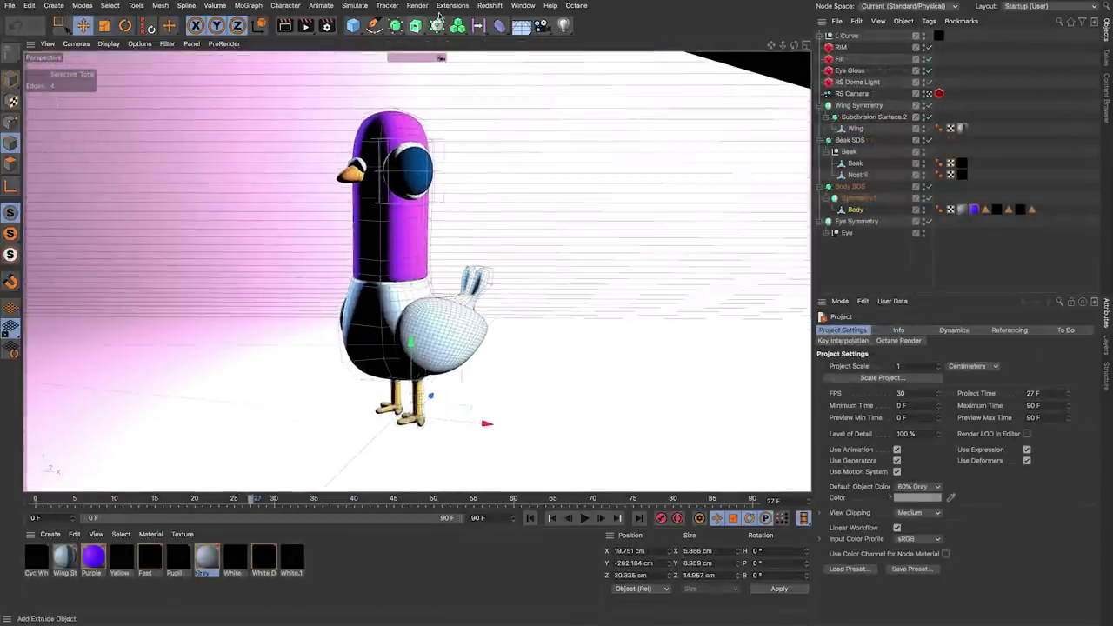
pyautogui.click(489, 5)
pyautogui.click(500, 94)
pyautogui.click(521, 129)
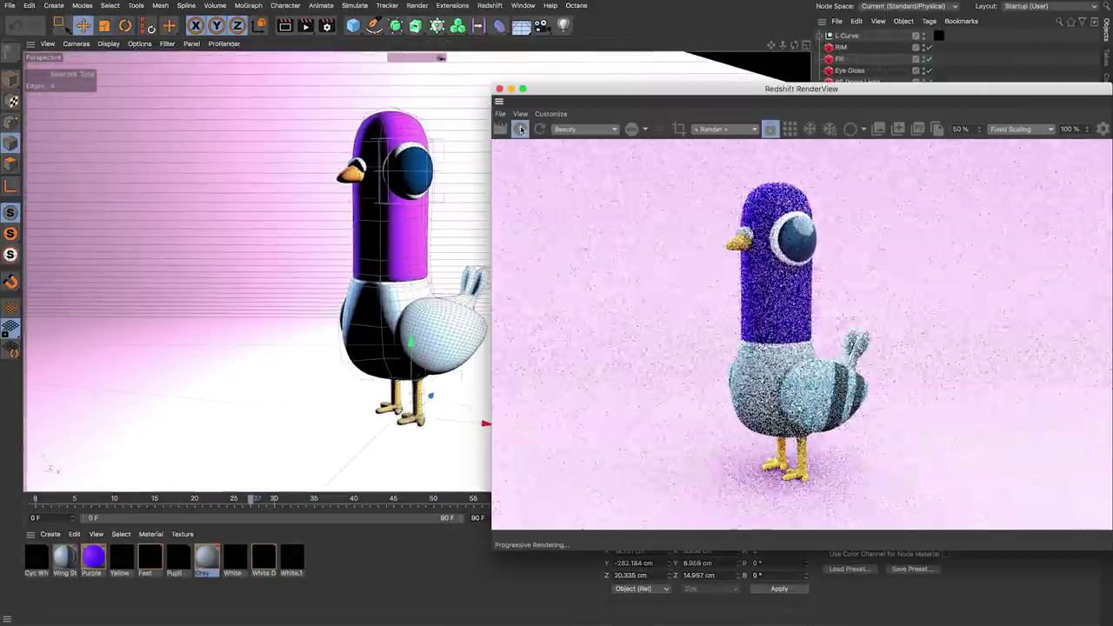